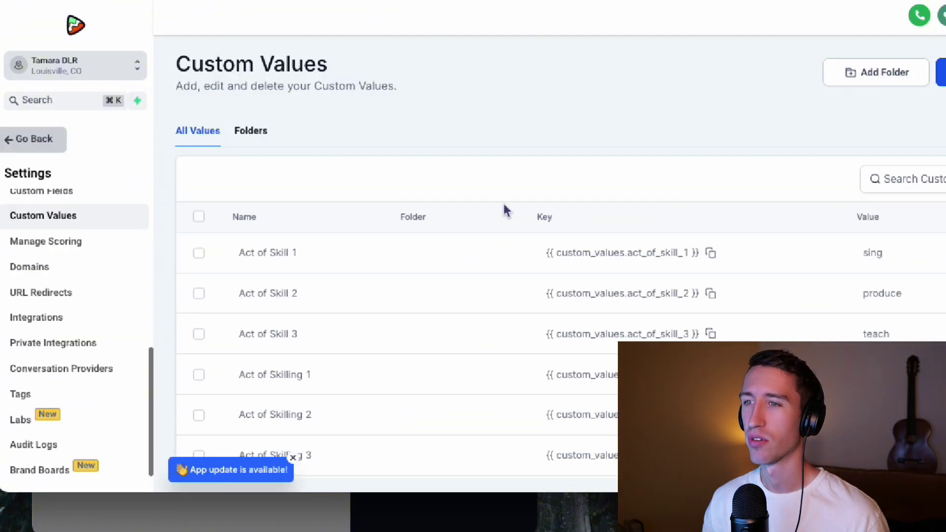
scroll(508, 207, "down", 2)
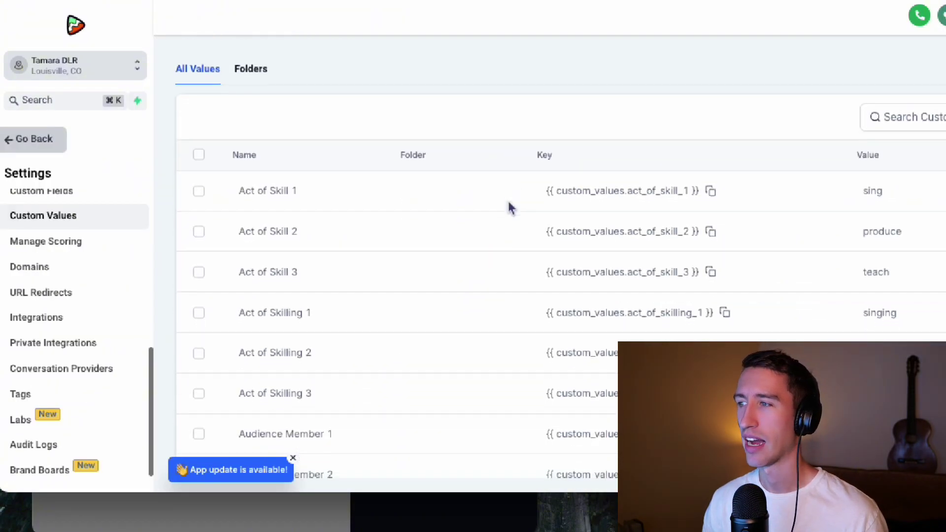
left_click(293, 458)
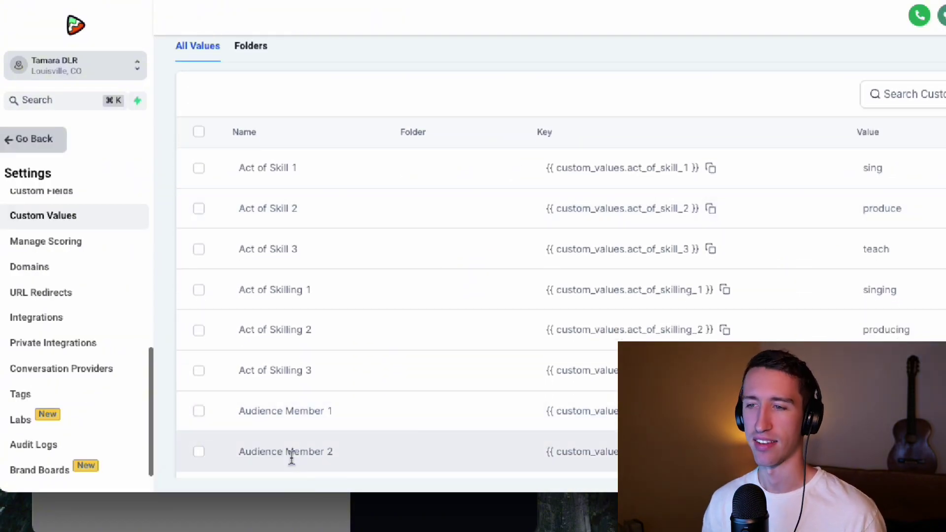
scroll(343, 244, "down", 2)
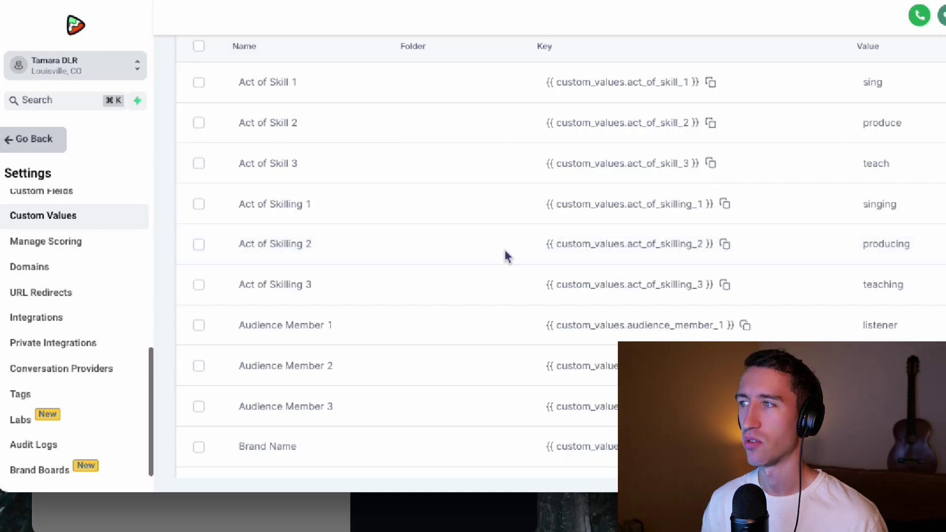
scroll(660, 222, "up", 1)
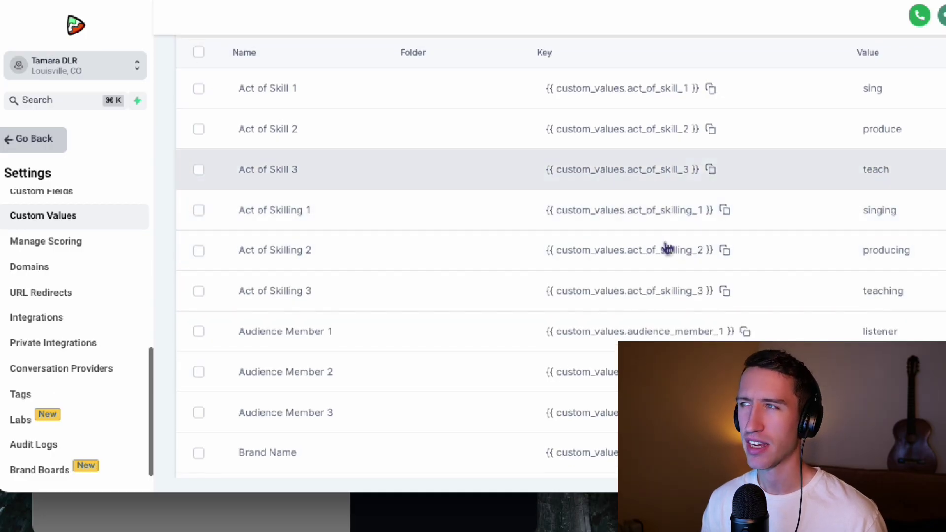
scroll(447, 174, "down", 2)
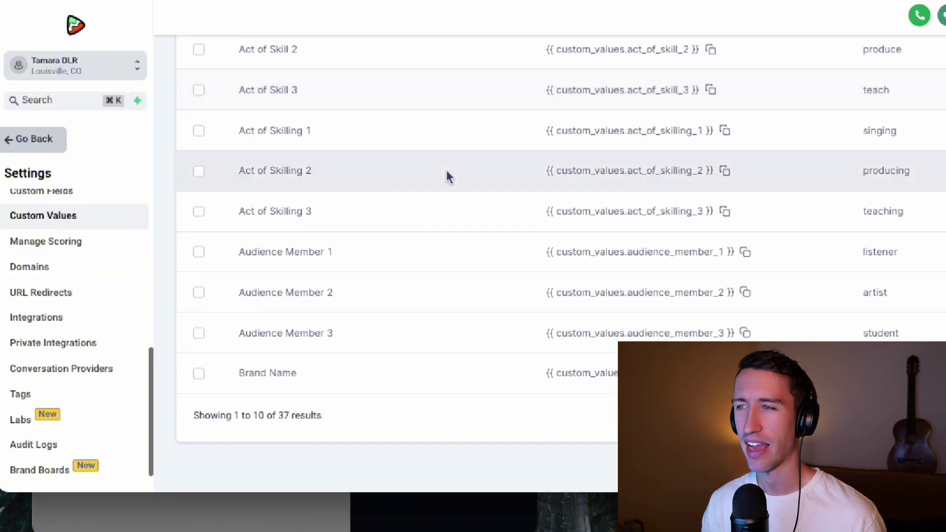
scroll(544, 135, "up", 4)
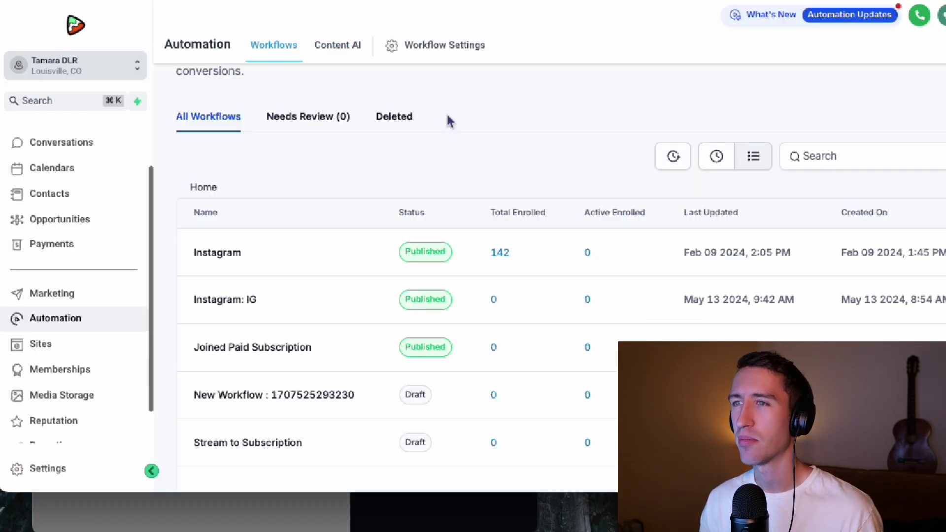
Switch over to the open Gmail email and scroll through its body.
key("ctrl+Right")
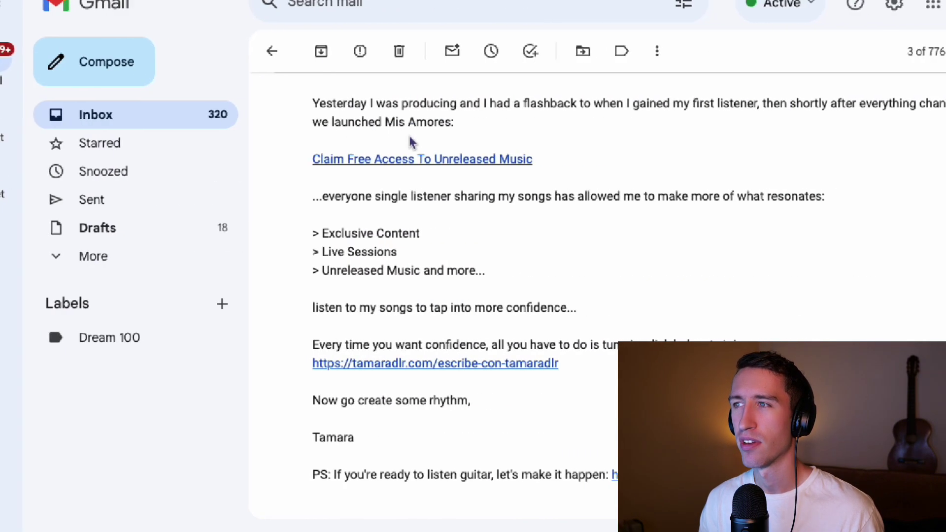
scroll(411, 151, "up", 2)
scroll(414, 157, "down", 1)
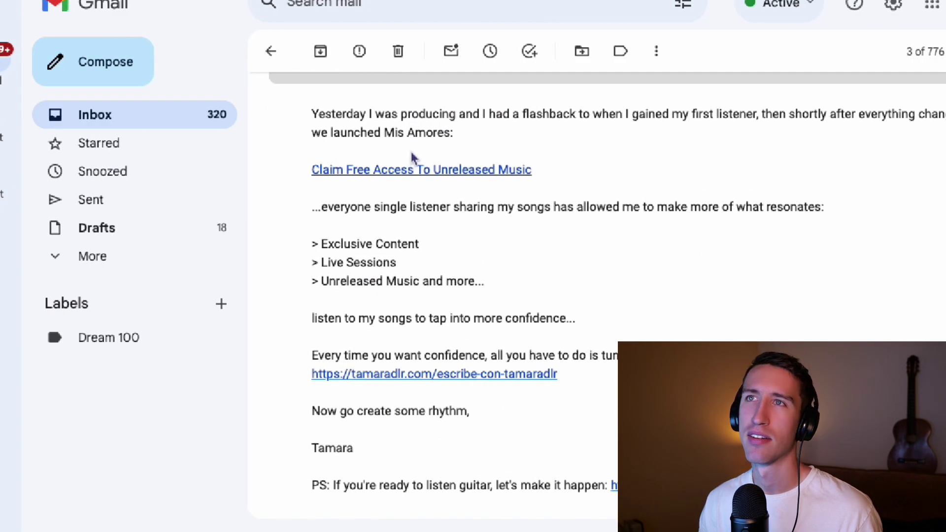
key("ctrl+Left")
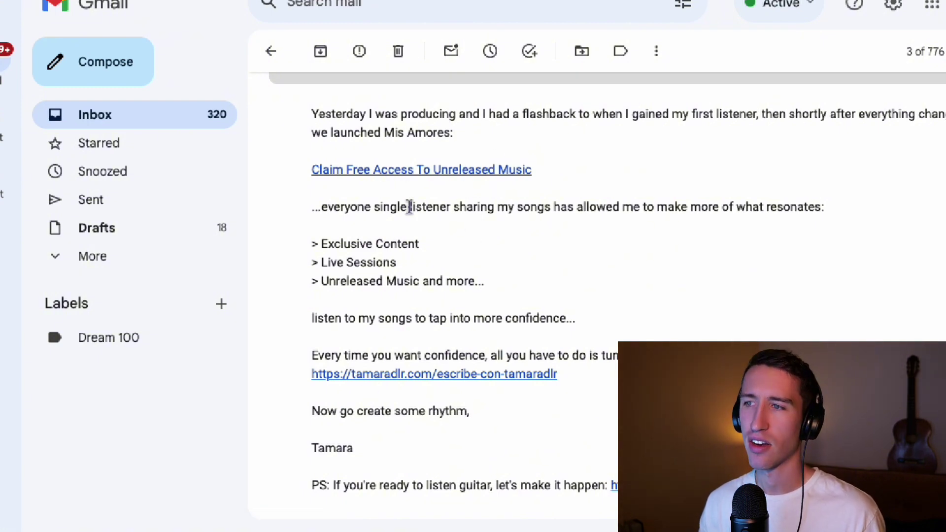
Highlight 'producing', 'listener' and 'Mis Amores', then follow the Claim Free Access To Unreleased Music link.
left_click_drag(339, 206, 625, 271)
left_click(625, 270)
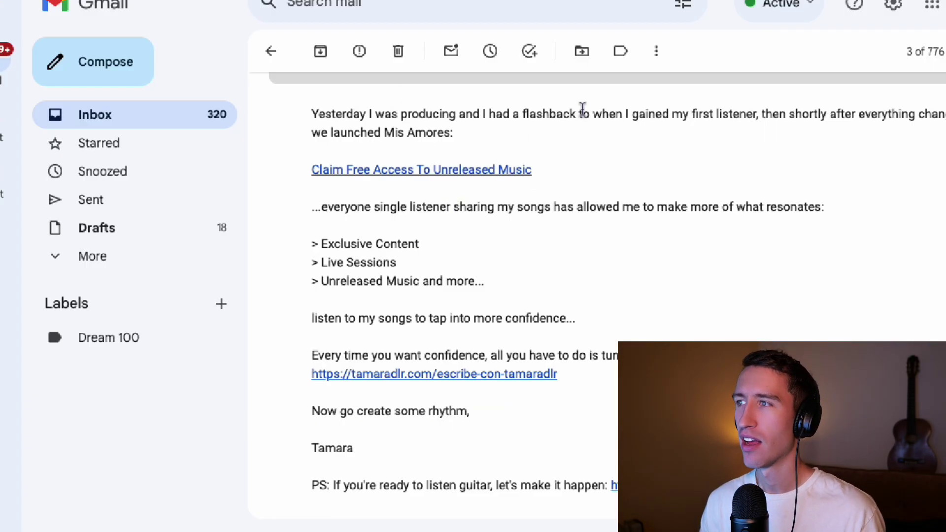
left_click_drag(399, 114, 459, 113)
left_click(454, 113)
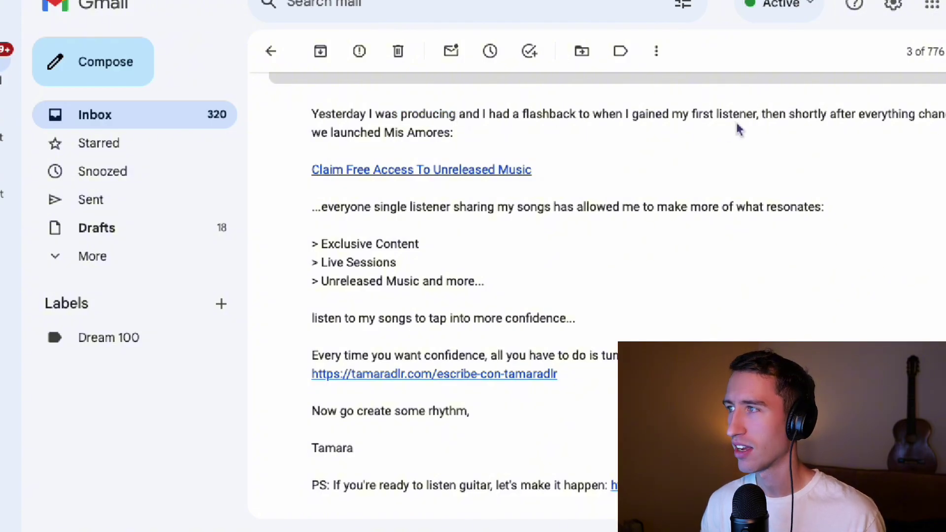
left_click_drag(709, 113, 757, 114)
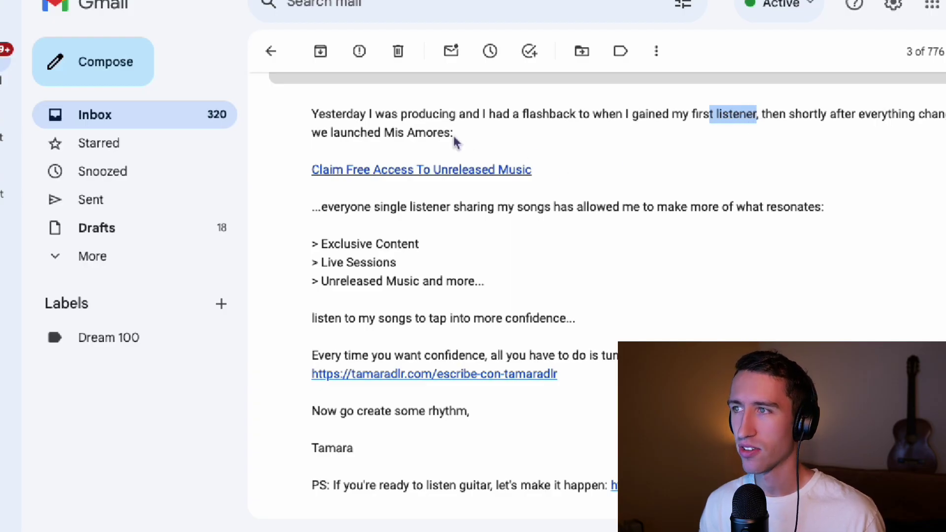
left_click_drag(452, 132, 382, 129)
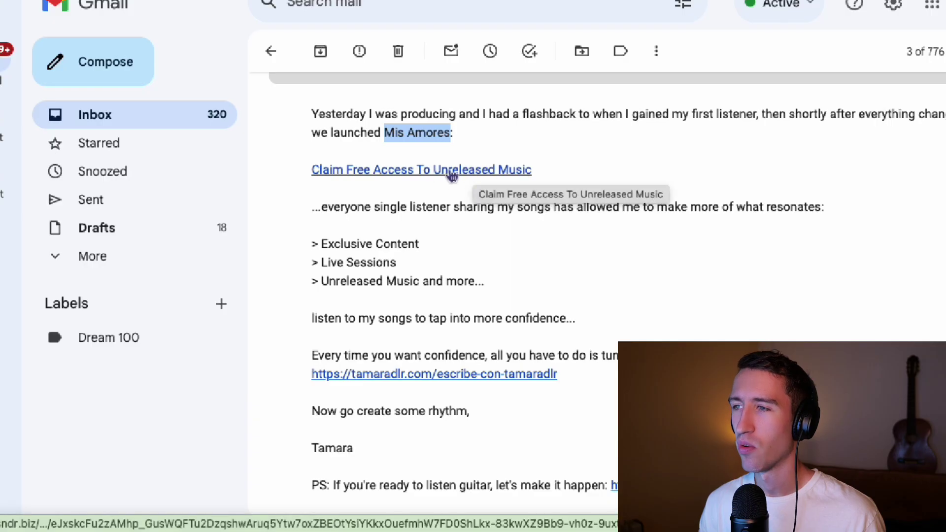
left_click_drag(531, 170, 433, 170)
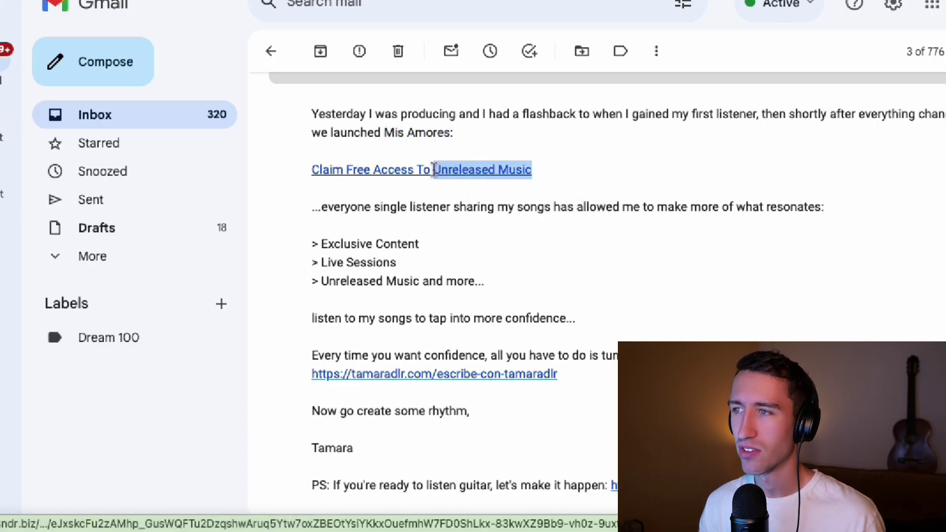
left_click(582, 183)
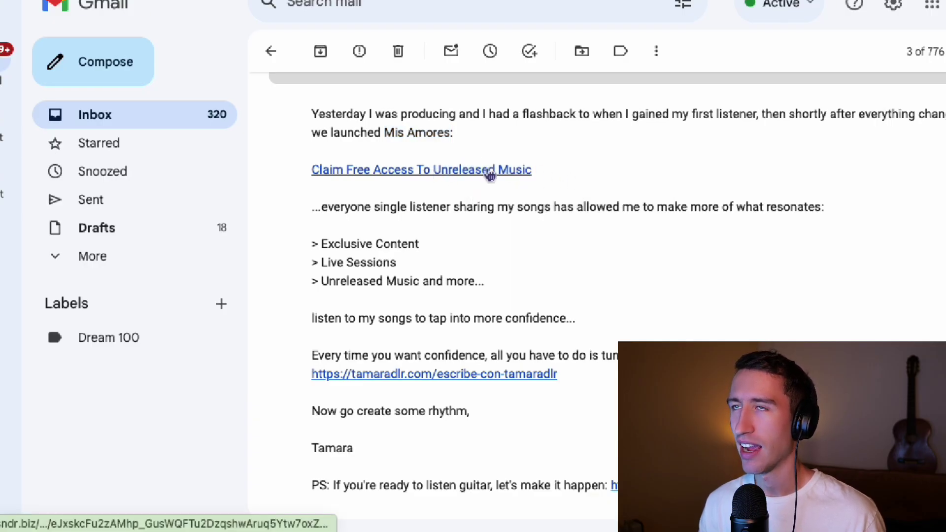
left_click(490, 173)
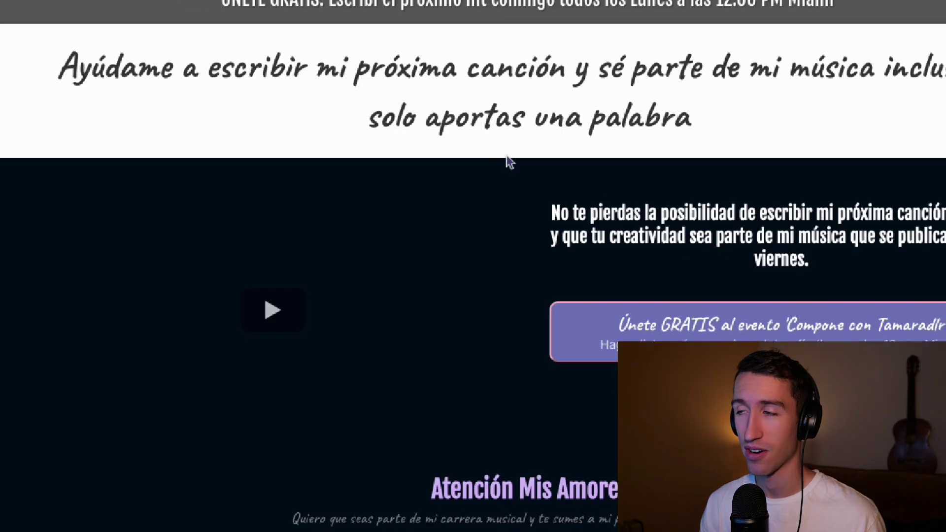
Pause the songwriting landing page's intro video and scroll through the page.
scroll(503, 162, "down", 1)
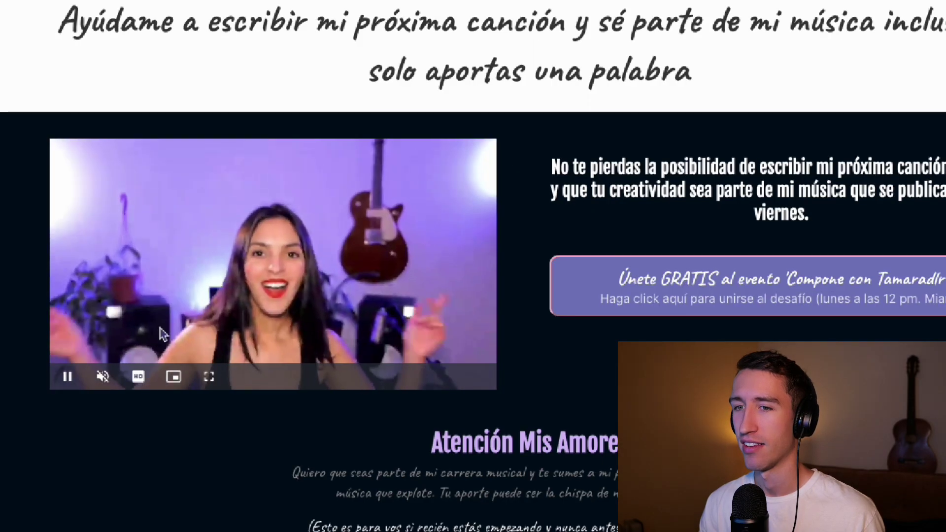
left_click(64, 378)
scroll(707, 211, "down", 9)
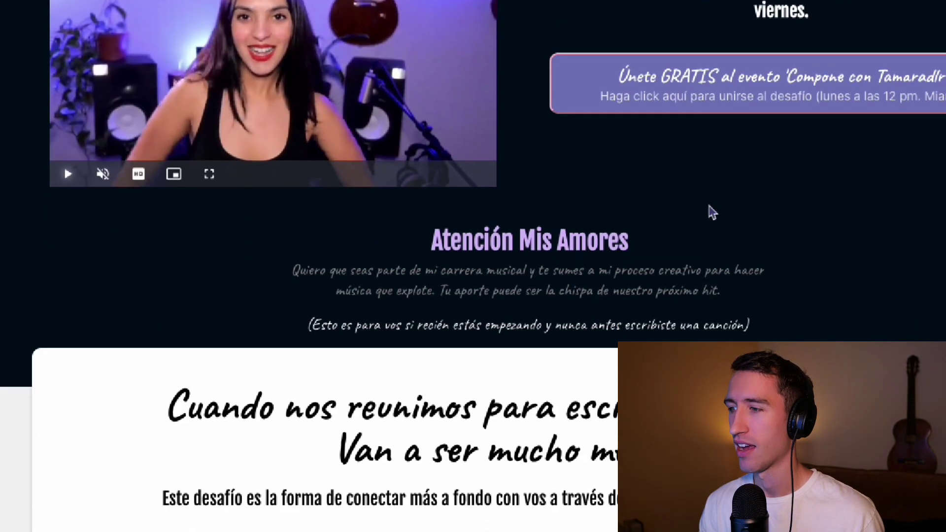
scroll(709, 204, "down", 2)
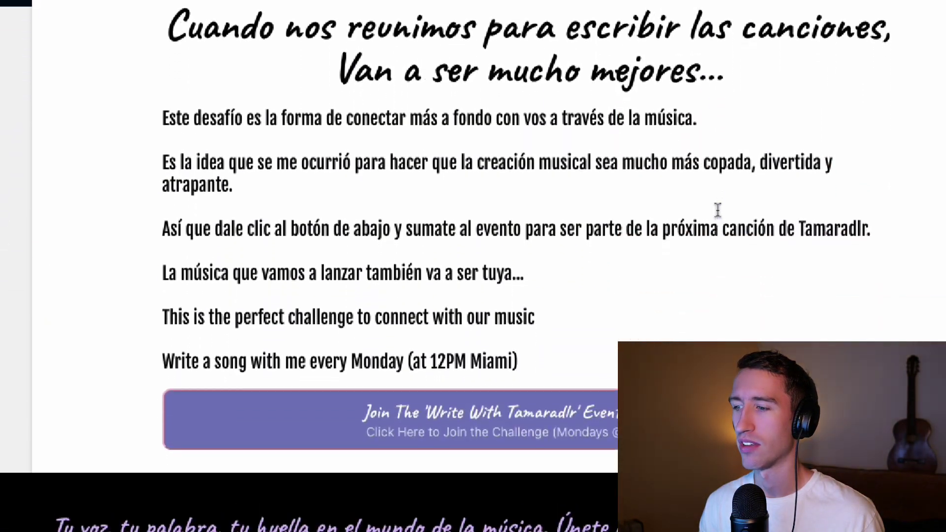
scroll(64, 105, "up", 5)
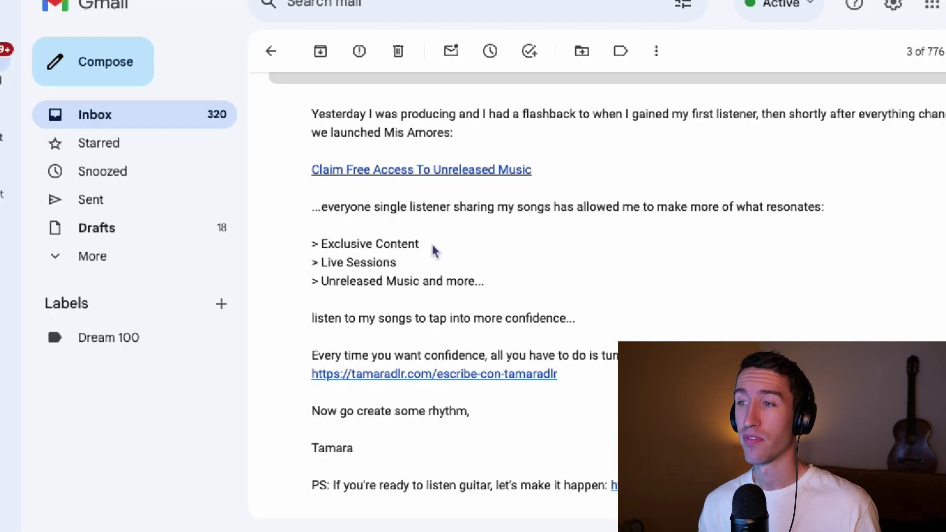
Highlight the bullet list, 'to my songs', 'more confidence', the join-now link, 'confidence' and 'tune'.
left_click_drag(311, 243, 511, 281)
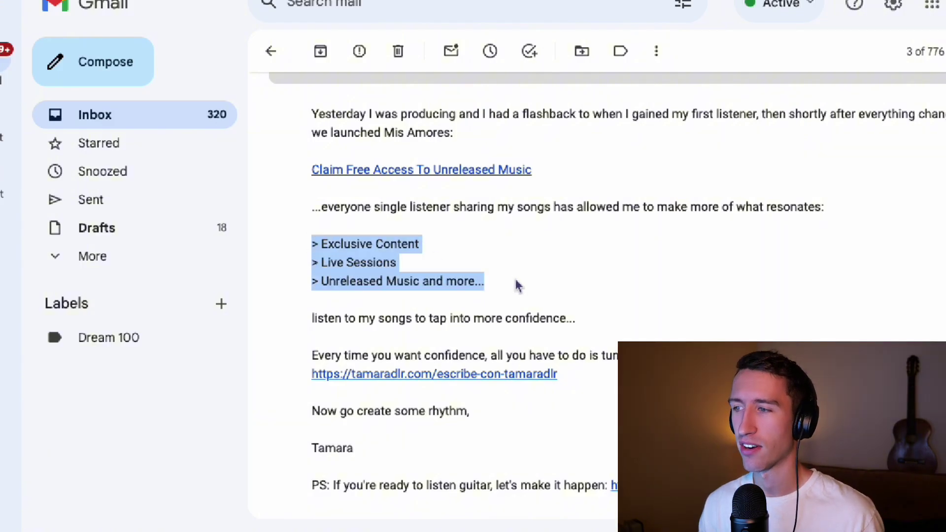
scroll(519, 281, "down", 3)
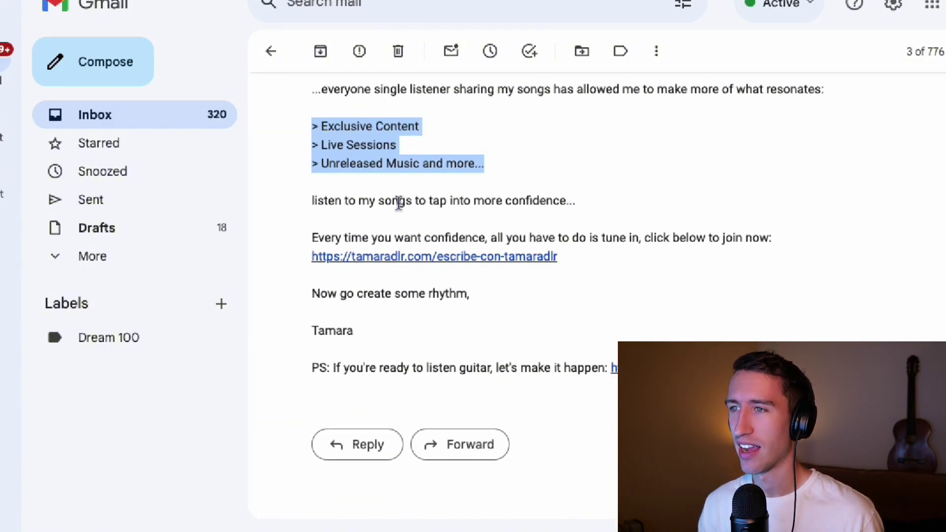
left_click(375, 202)
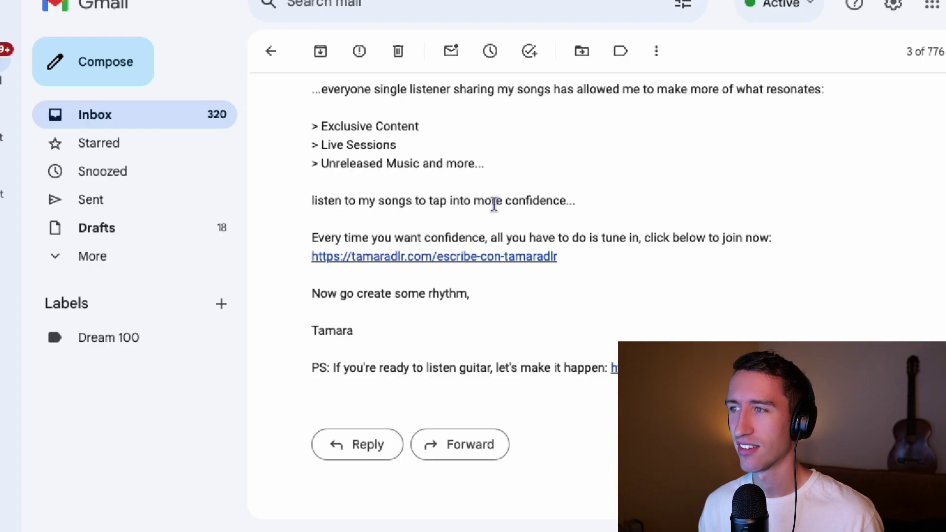
left_click_drag(415, 201, 344, 203)
left_click_drag(492, 202, 569, 203)
left_click_drag(570, 261, 312, 261)
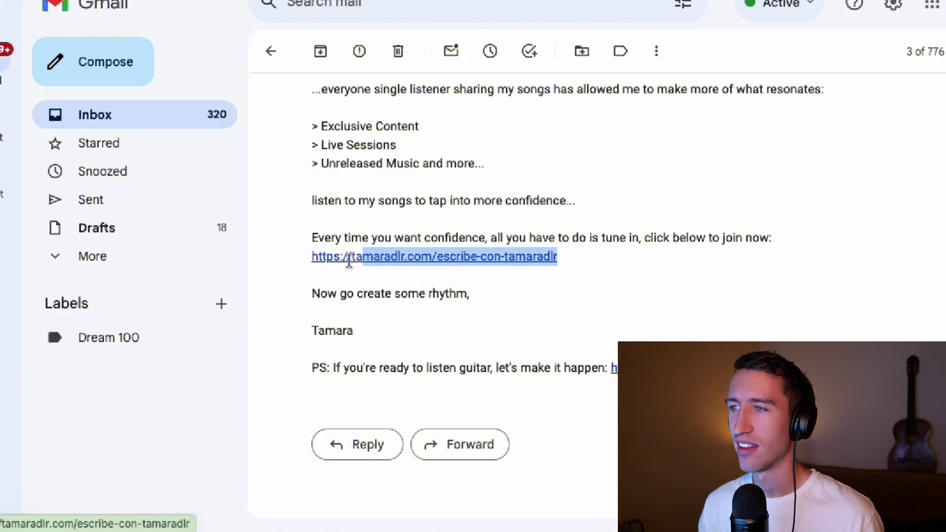
left_click_drag(425, 237, 483, 235)
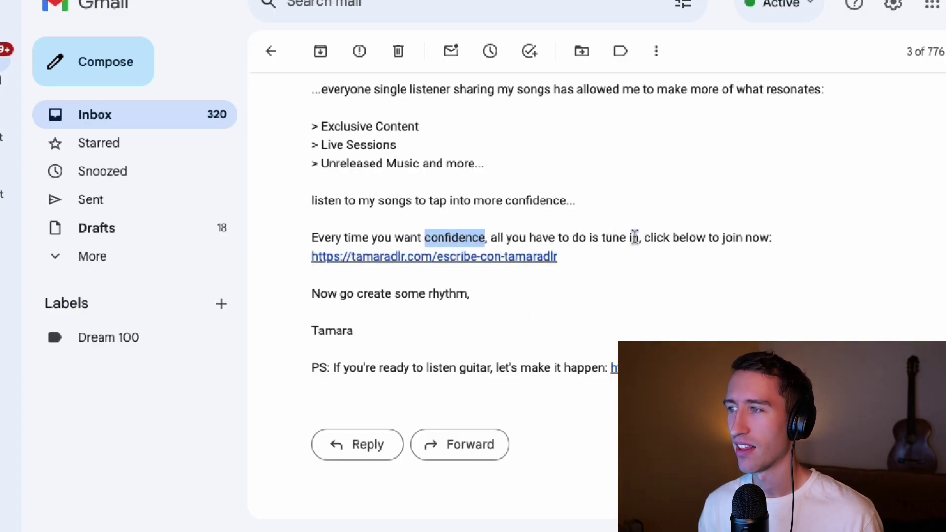
left_click_drag(632, 238, 606, 240)
left_click(601, 239)
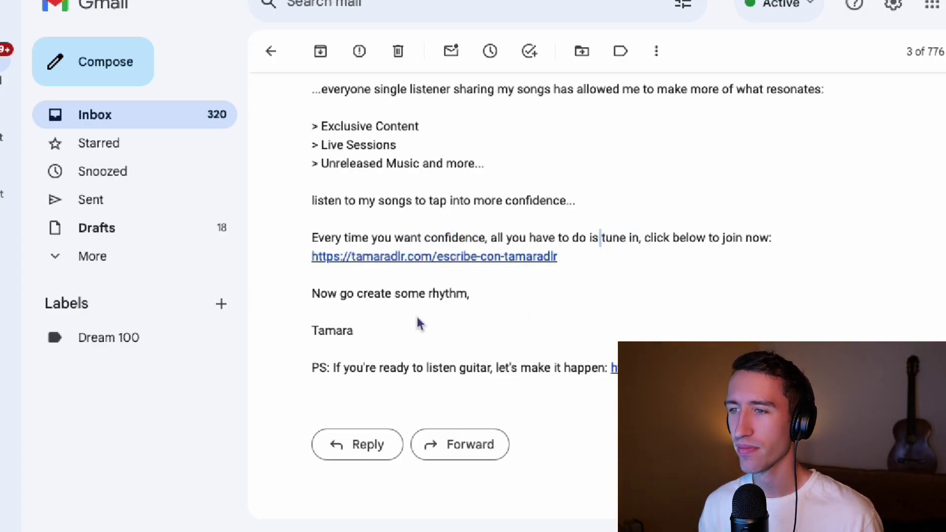
Highlight 'Now go create some rhythm,' and the sign-off, then scroll to Reply/Forward.
left_click_drag(288, 313, 313, 293)
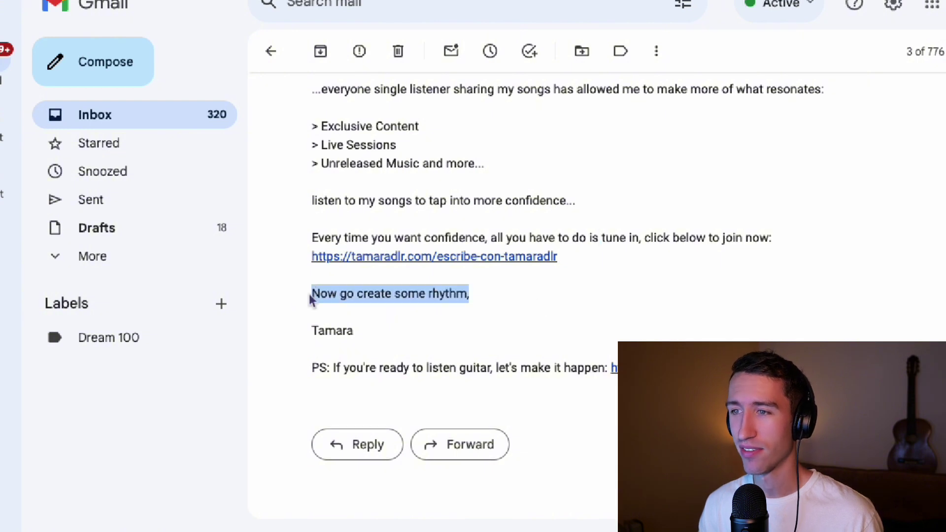
left_click_drag(381, 353, 310, 334)
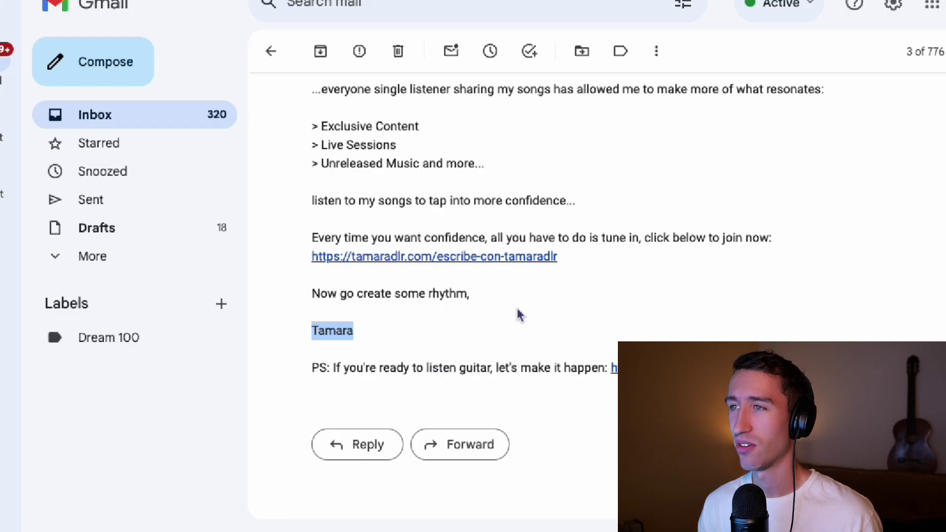
scroll(525, 297, "up", 7)
scroll(448, 225, "down", 3)
scroll(448, 225, "down", 4)
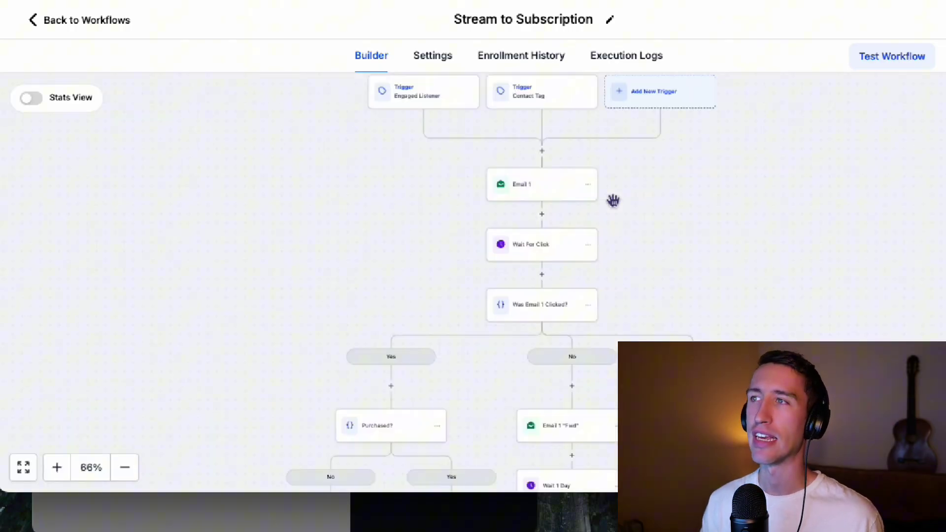
Pan the workflow canvas up to show the top triggers.
scroll(613, 200, "up", 2)
left_click_drag(721, 184, 716, 137)
scroll(764, 223, "up", 3)
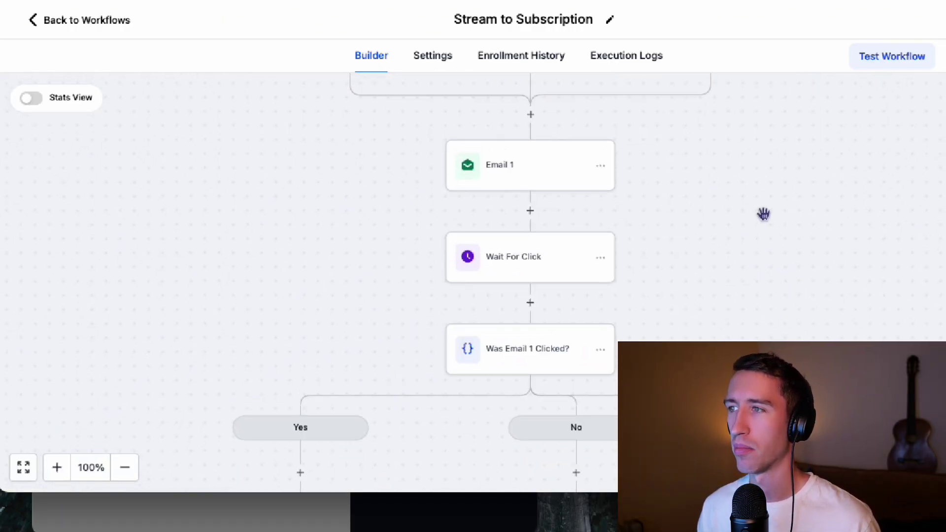
scroll(763, 215, "up", 2)
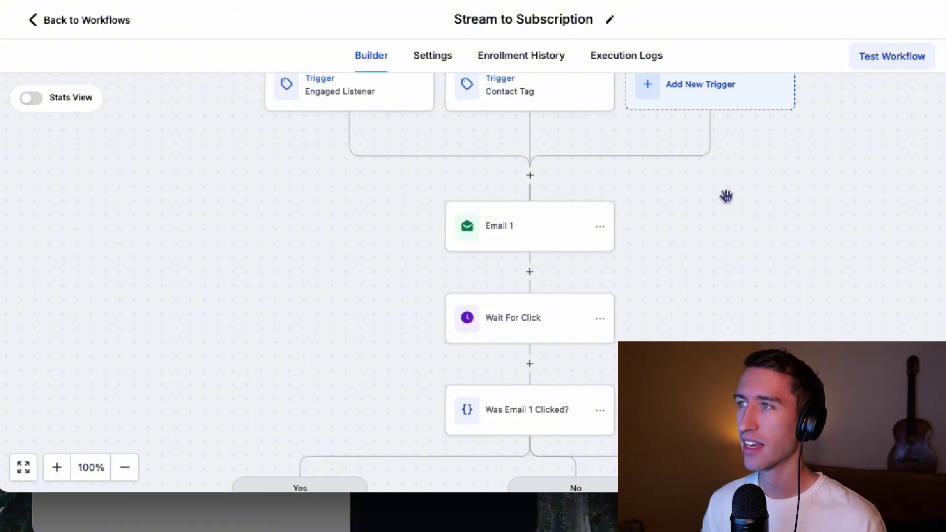
left_click_drag(829, 177, 830, 221)
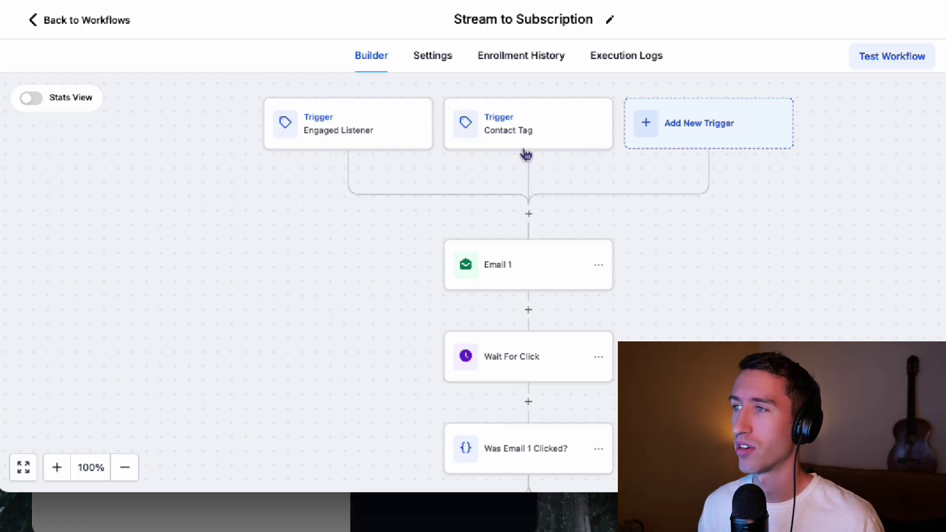
scroll(739, 217, "down", 1)
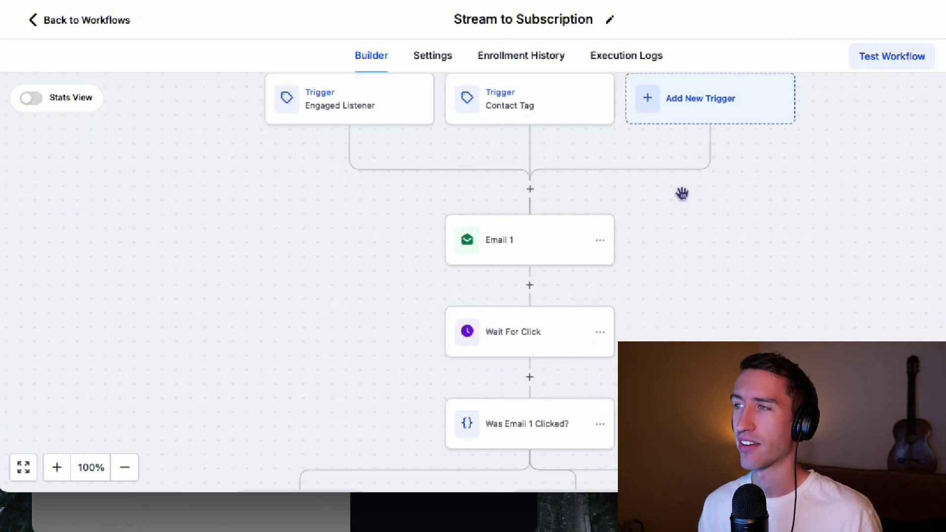
scroll(689, 202, "down", 1)
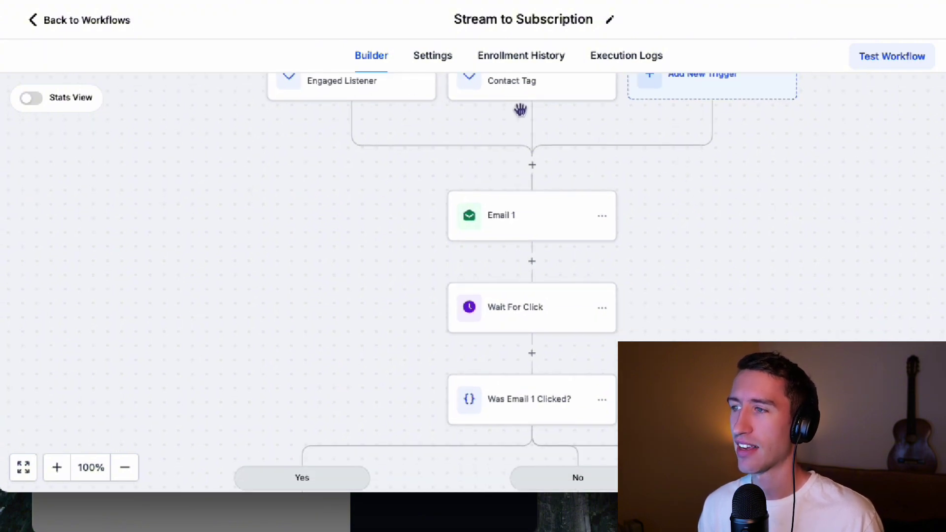
scroll(563, 142, "up", 1)
scroll(738, 228, "down", 4)
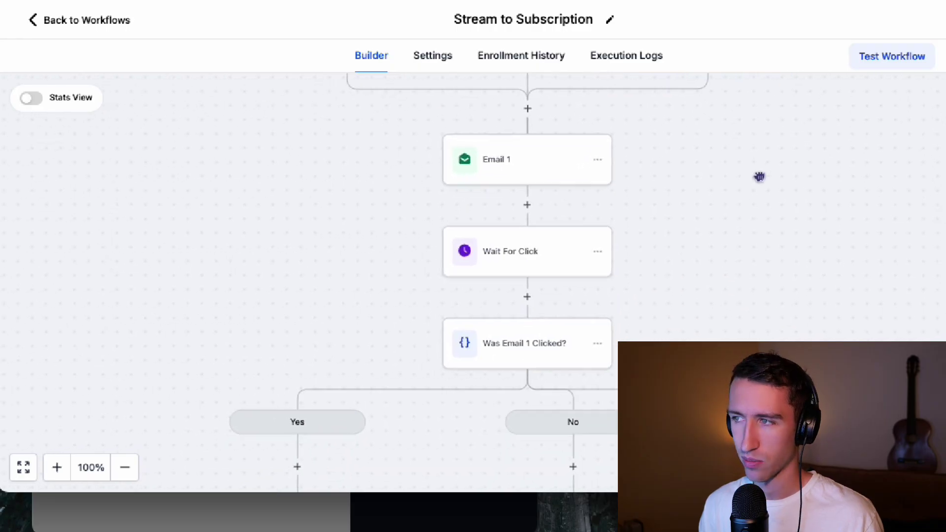
Pan through the Yes, No and None branches, Was Email 1 Clicked?, Go To and Purchased? steps.
left_click_drag(738, 228, 718, 197)
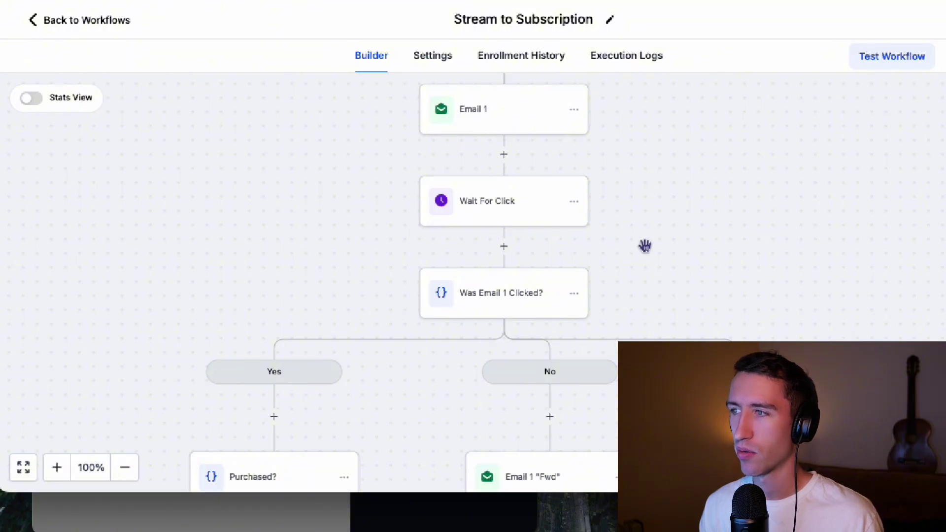
left_click_drag(644, 245, 677, 103)
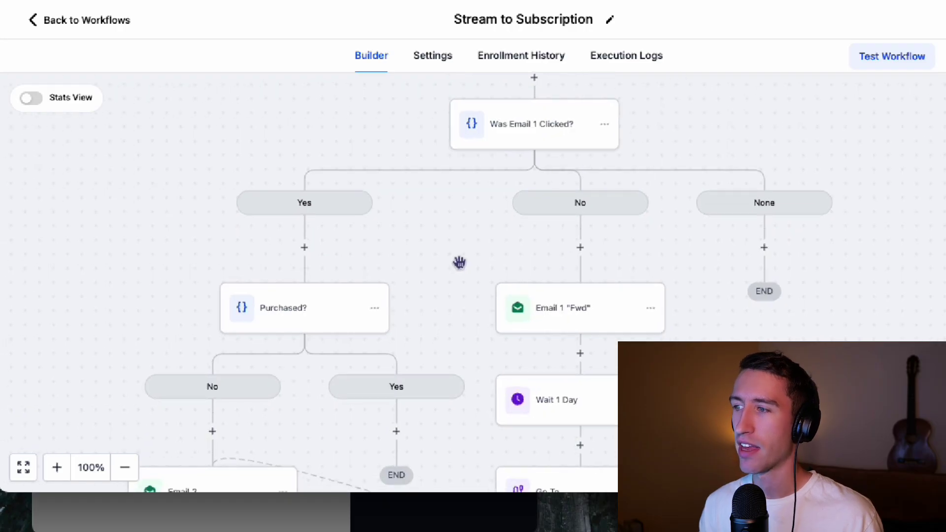
left_click_drag(458, 261, 531, 85)
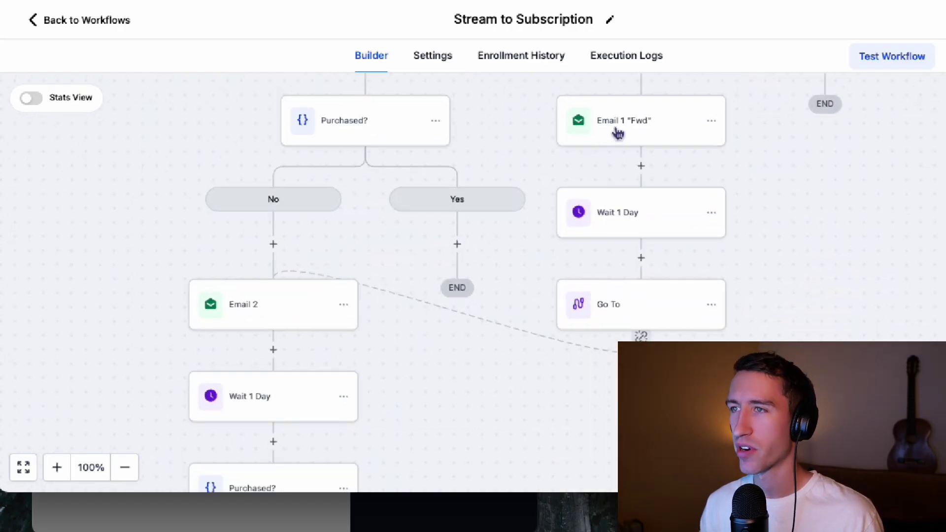
left_click_drag(533, 120, 483, 187)
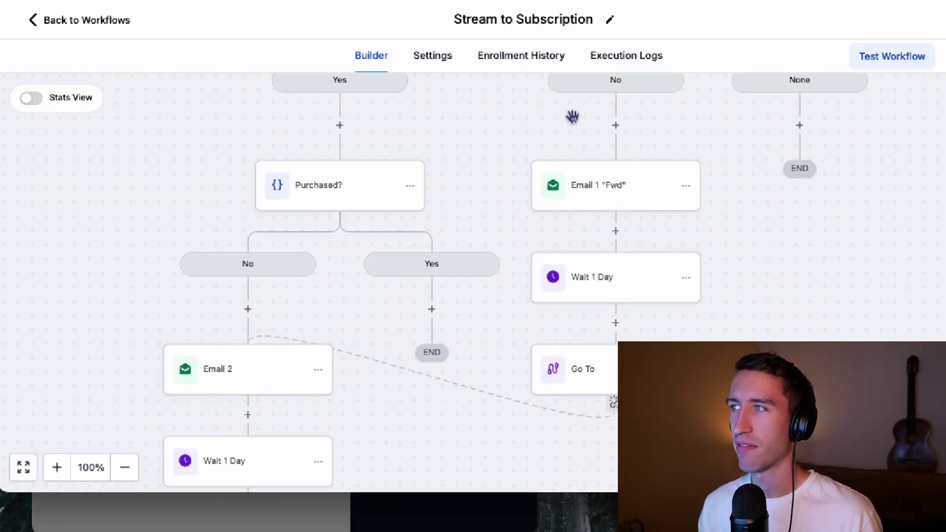
left_click_drag(568, 115, 645, 128)
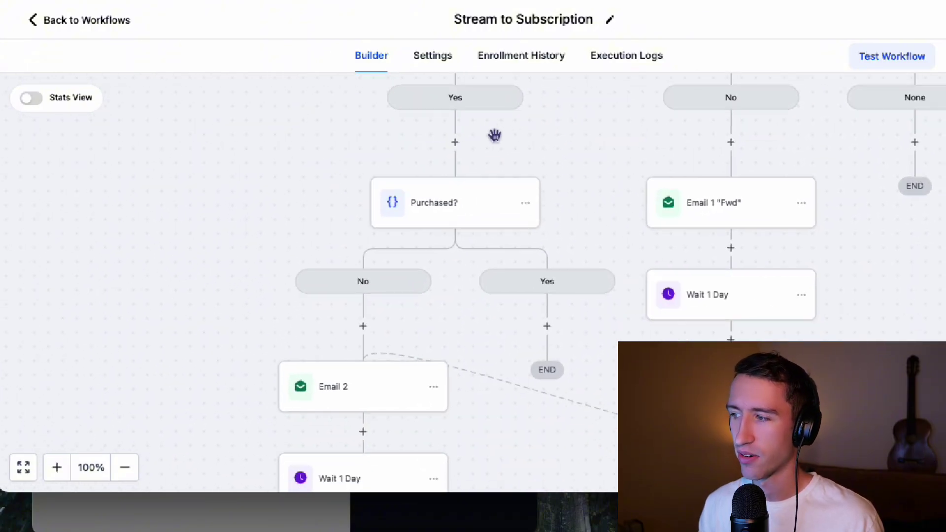
left_click_drag(566, 152, 582, 87)
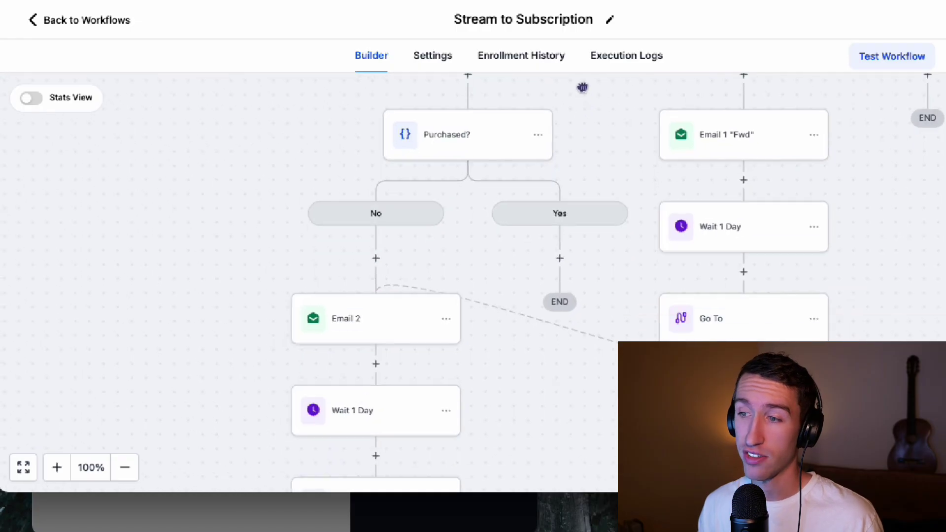
scroll(465, 300, "down", 2)
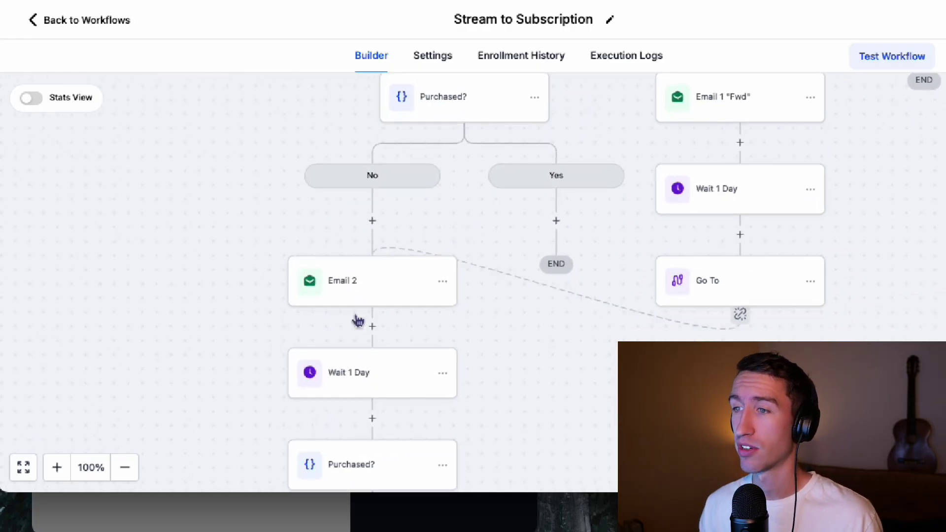
left_click_drag(612, 410, 524, 443)
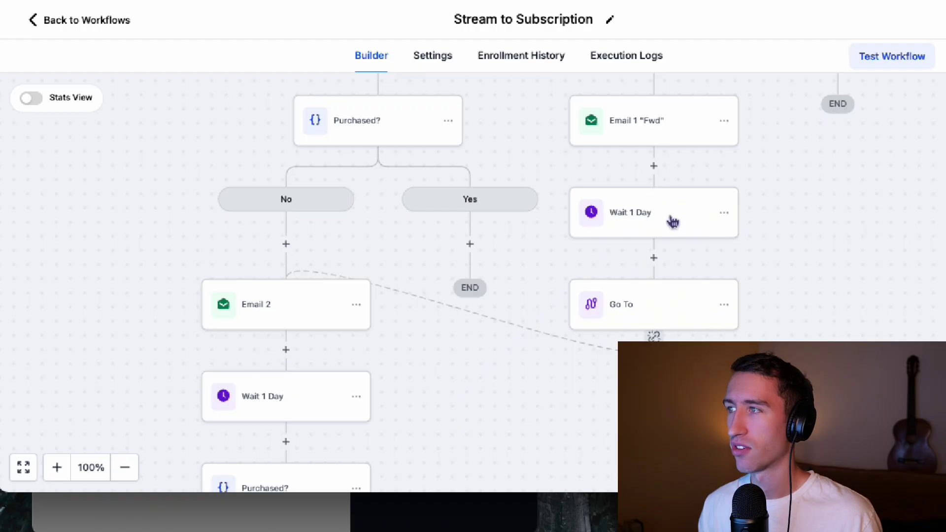
Follow the Email 2 branch down to the later purchase check and Email 3, then back.
left_click_drag(708, 163, 743, 138)
left_click_drag(349, 254, 389, 220)
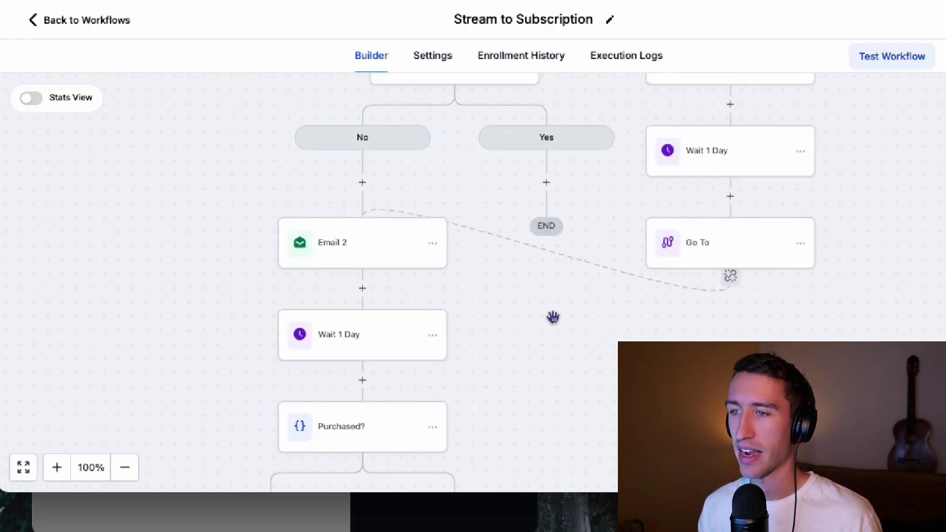
left_click_drag(553, 317, 696, 200)
left_click_drag(682, 269, 680, 165)
left_click_drag(645, 315, 683, 216)
left_click_drag(658, 335, 695, 202)
left_click_drag(726, 259, 719, 91)
scroll(667, 246, "down", 5)
scroll(667, 247, "left", 3)
scroll(627, 321, "up", 2)
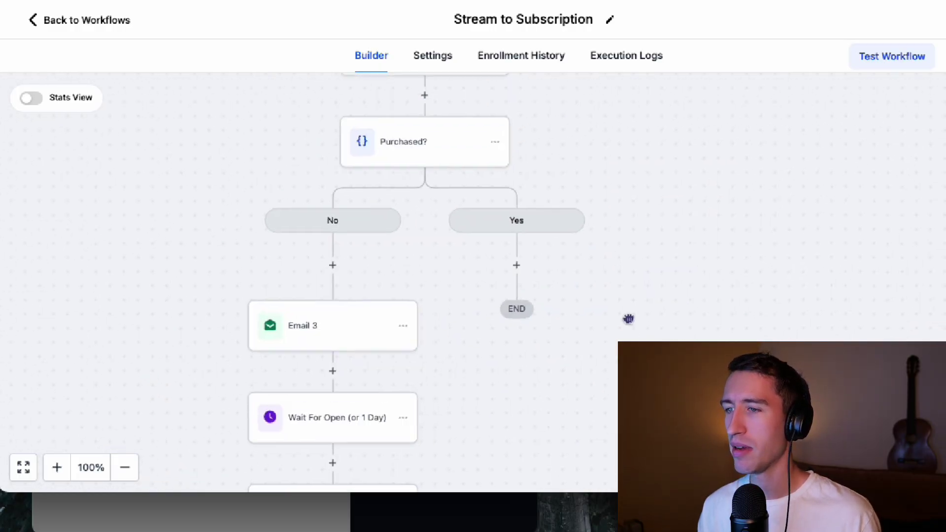
left_click_drag(623, 176, 572, 406)
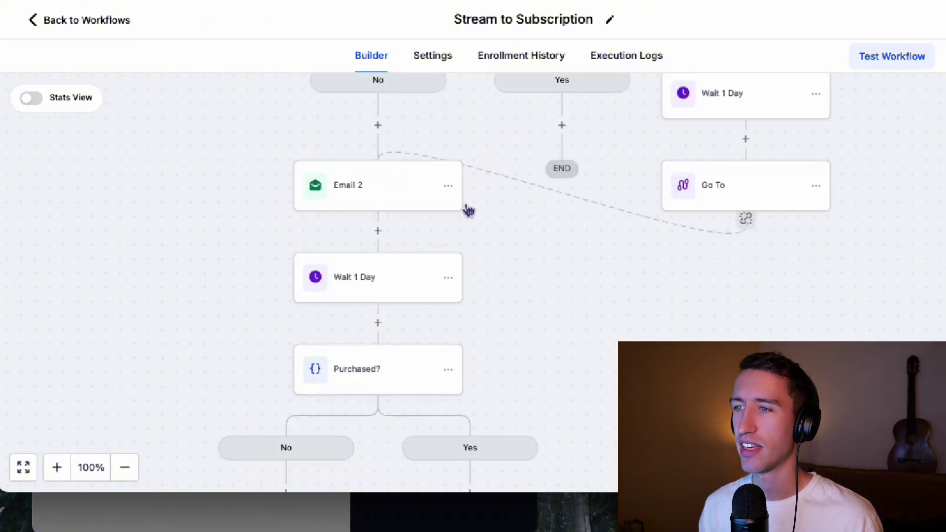
left_click_drag(468, 205, 475, 386)
left_click_drag(640, 120, 413, 127)
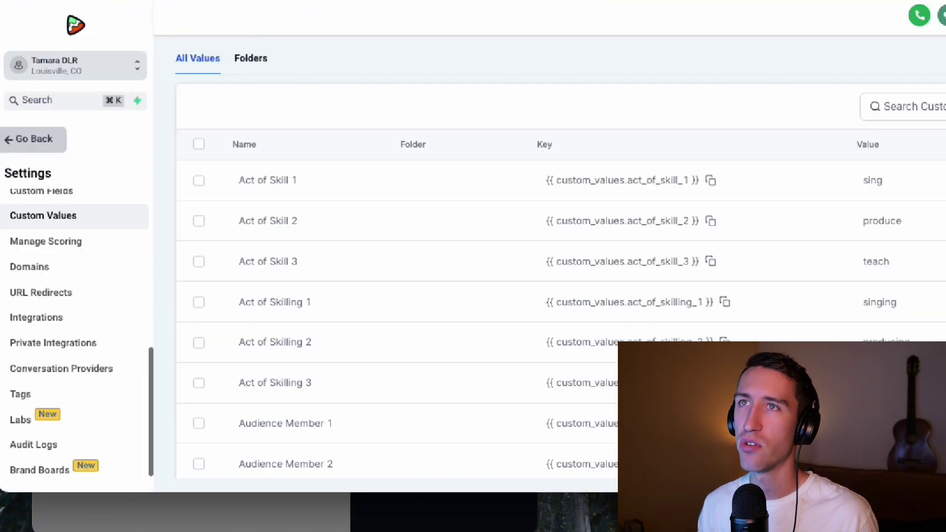
Scroll the custom values table and highlight the sing, produce and teach values.
scroll(793, 291, "down", 2)
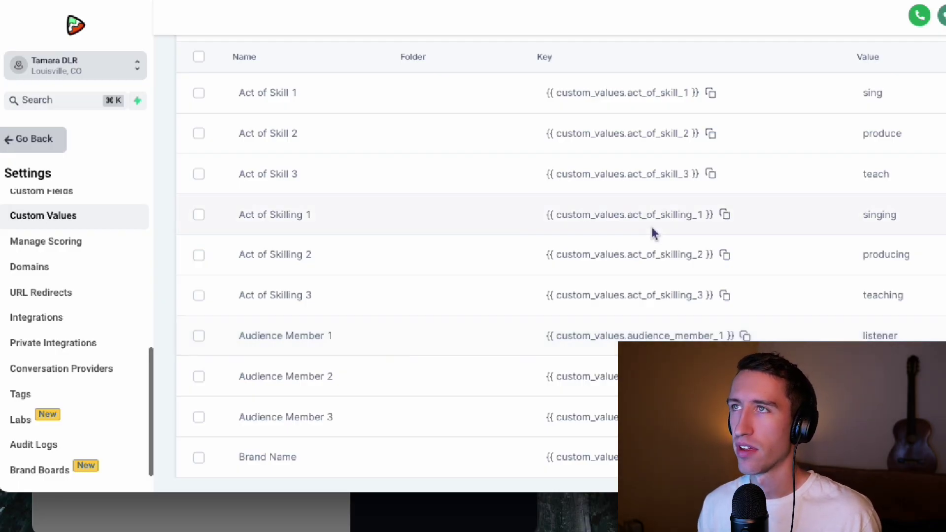
scroll(923, 235, "down", 2)
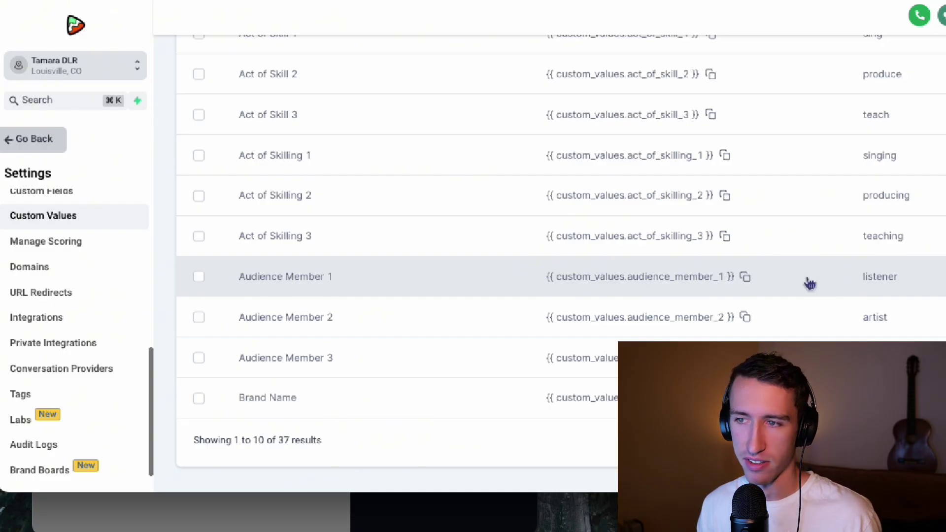
scroll(784, 269, "up", 2)
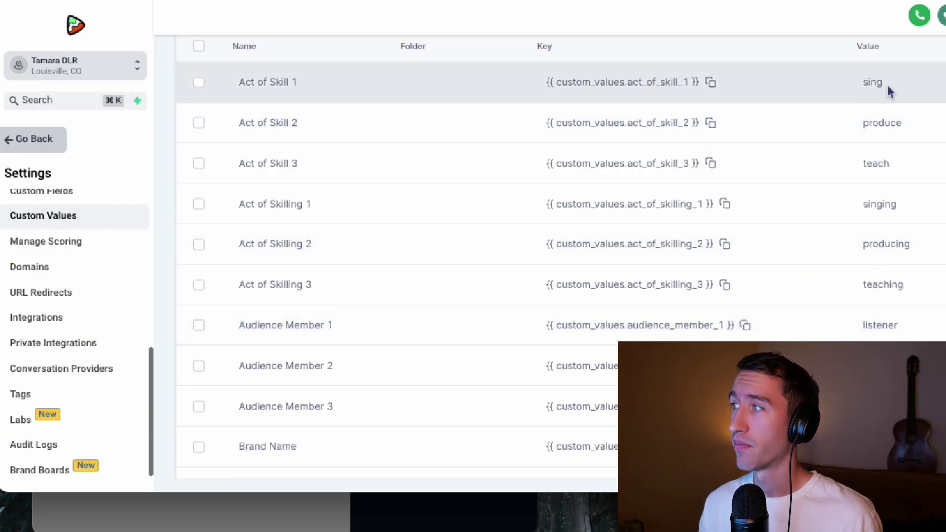
left_click_drag(883, 92, 854, 94)
left_click_drag(896, 120, 841, 132)
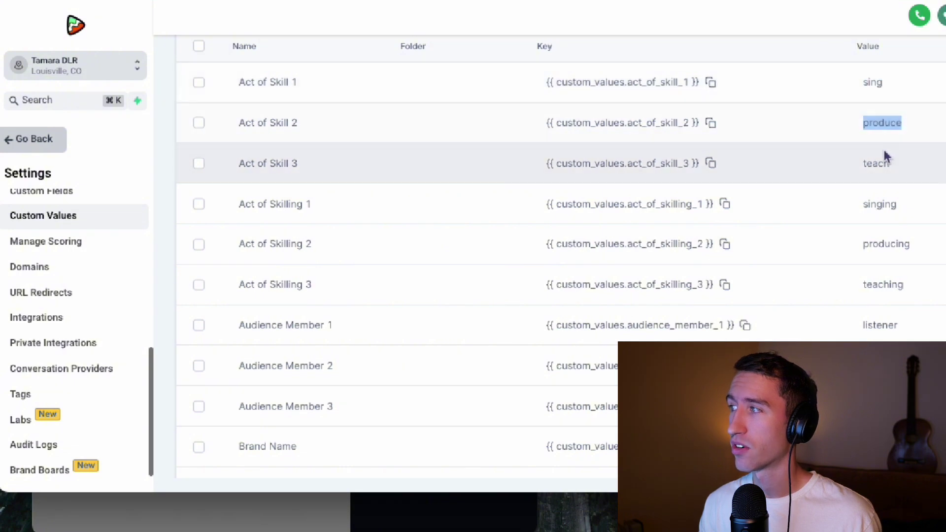
left_click_drag(906, 165, 835, 173)
scroll(887, 203, "down", 2)
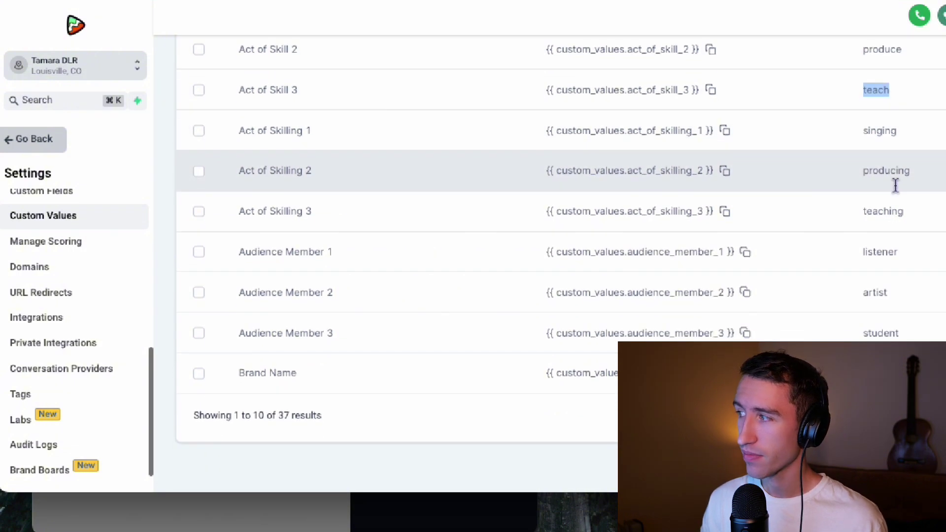
left_click(879, 131)
Scroll down through the rest of the 37 custom values.
scroll(884, 141, "up", 1)
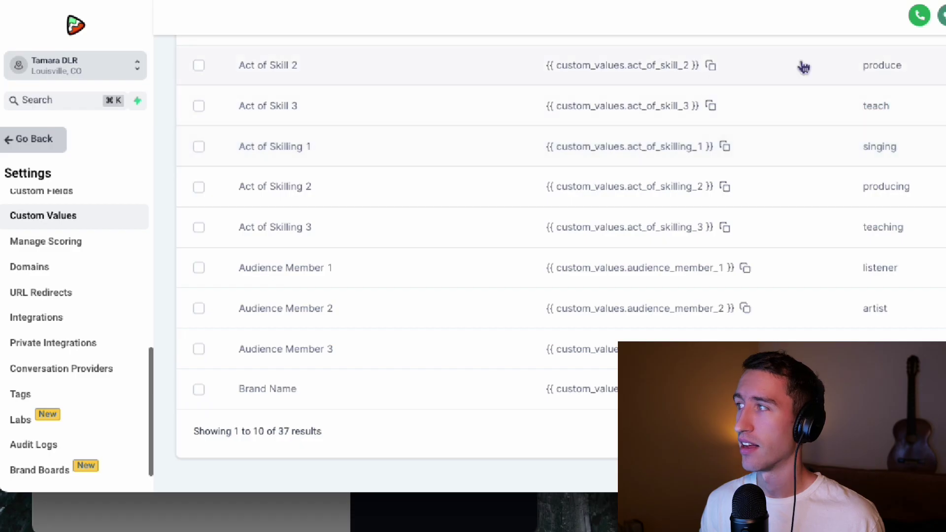
scroll(763, 148, "up", 1)
scroll(763, 178, "down", 1)
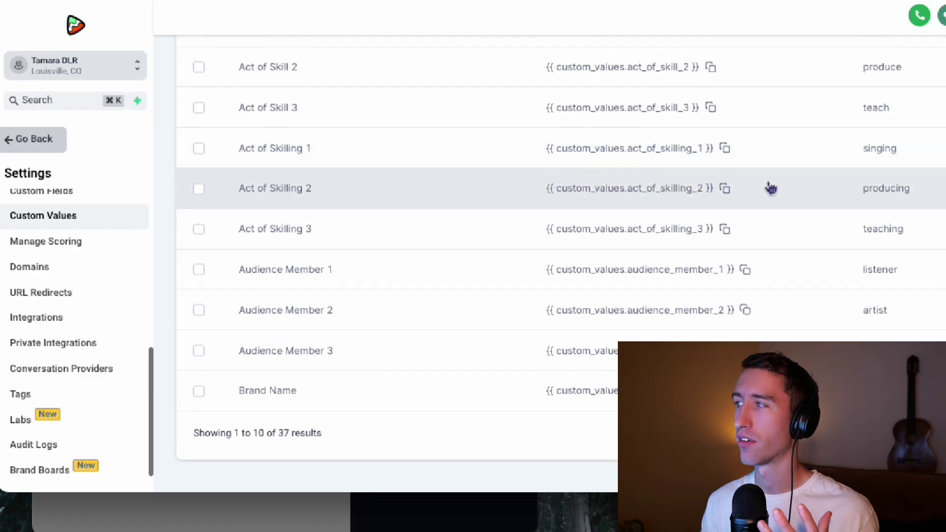
scroll(788, 189, "down", 1)
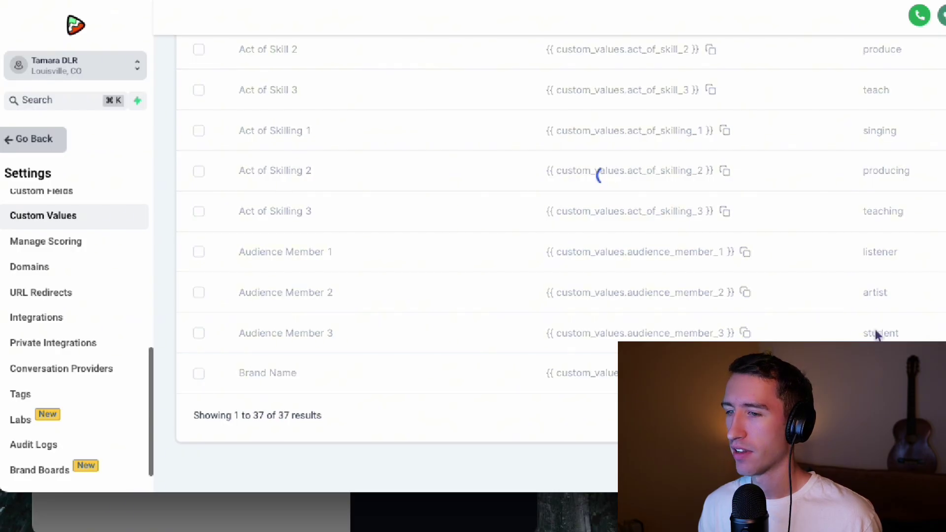
scroll(714, 275, "down", 1)
scroll(689, 290, "down", 1)
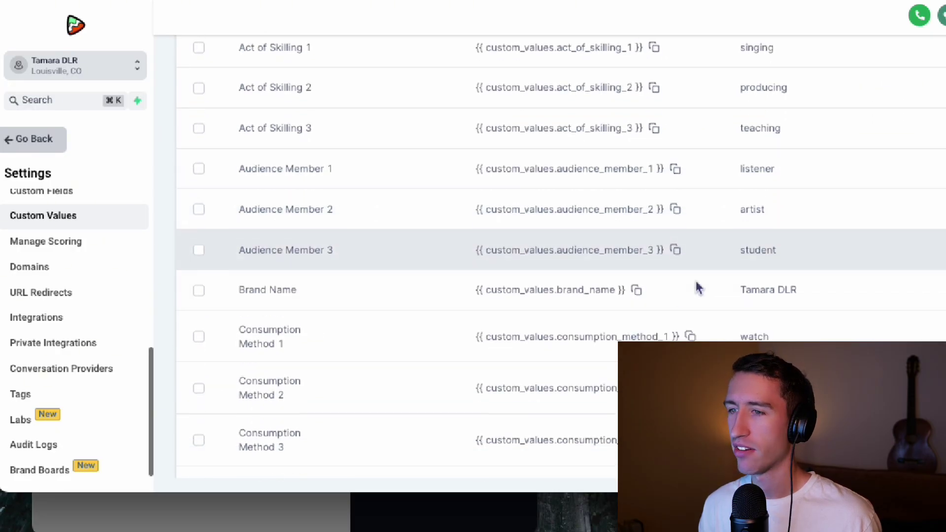
scroll(768, 291, "down", 4)
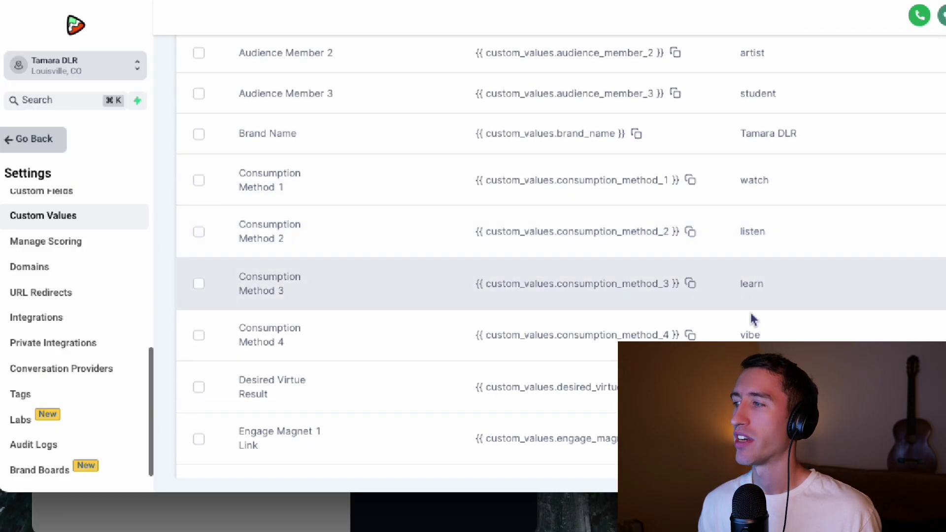
scroll(791, 335, "down", 2)
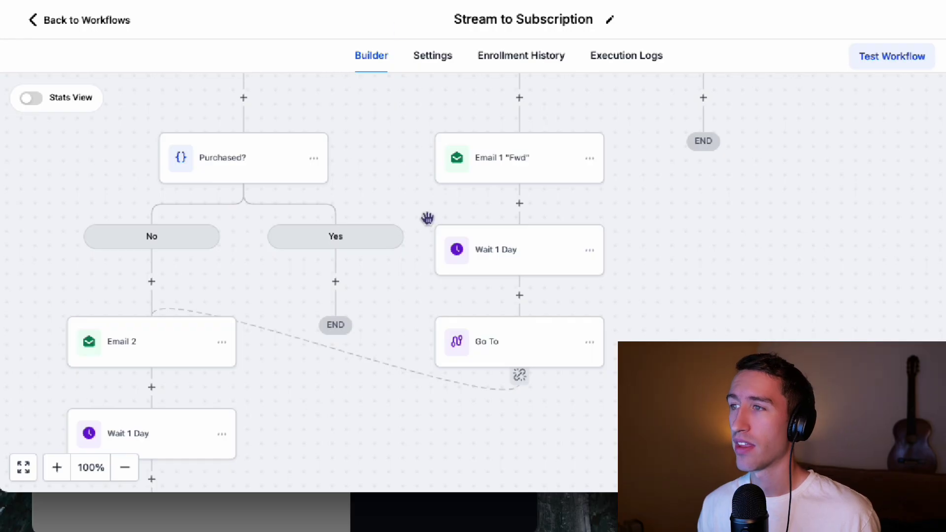
Inspect the Fwd email's contact first name placeholder, then close its editing panel.
scroll(427, 218, "up", 3)
scroll(488, 239, "down", 1)
left_click(519, 242)
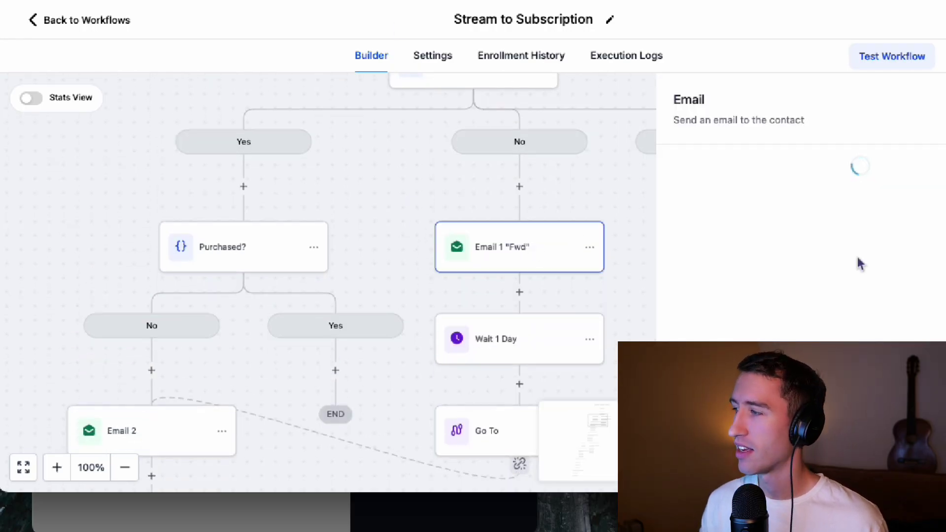
scroll(860, 264, "down", 8)
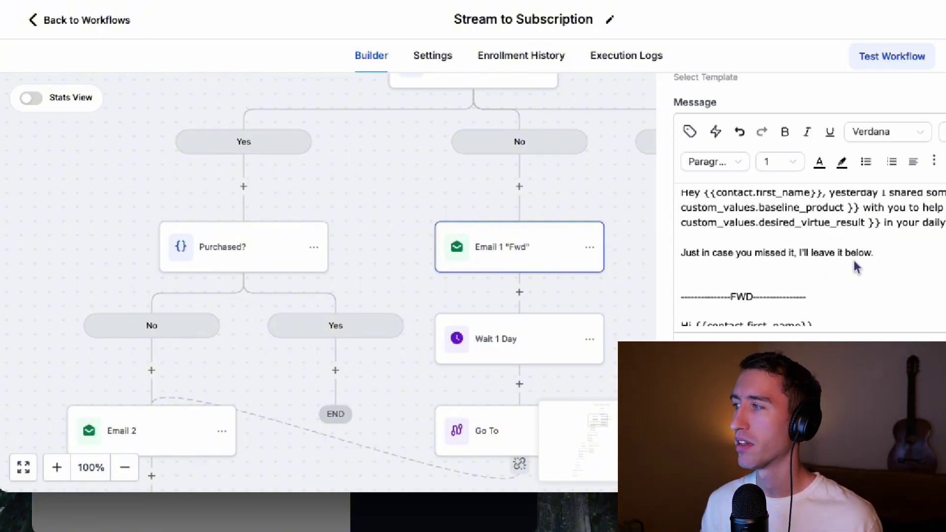
scroll(857, 268, "down", 2)
scroll(854, 257, "up", 2)
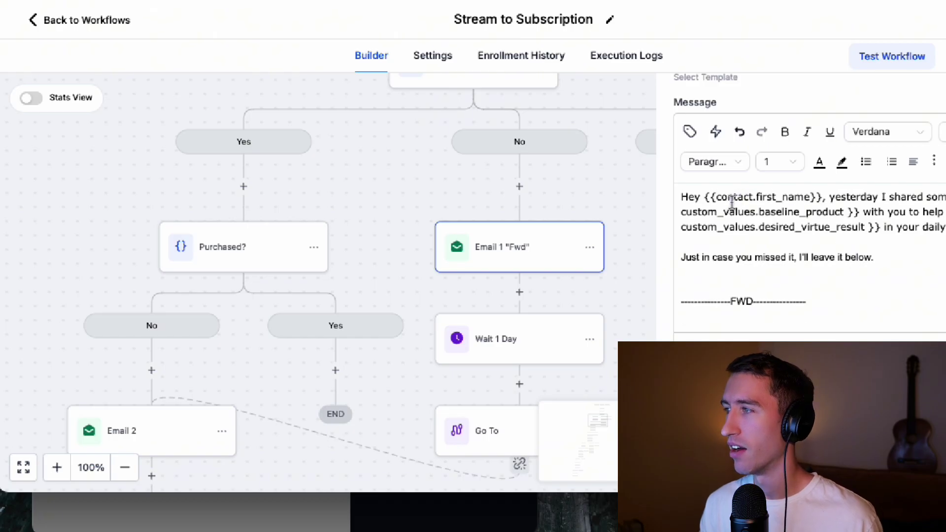
left_click_drag(704, 198, 839, 201)
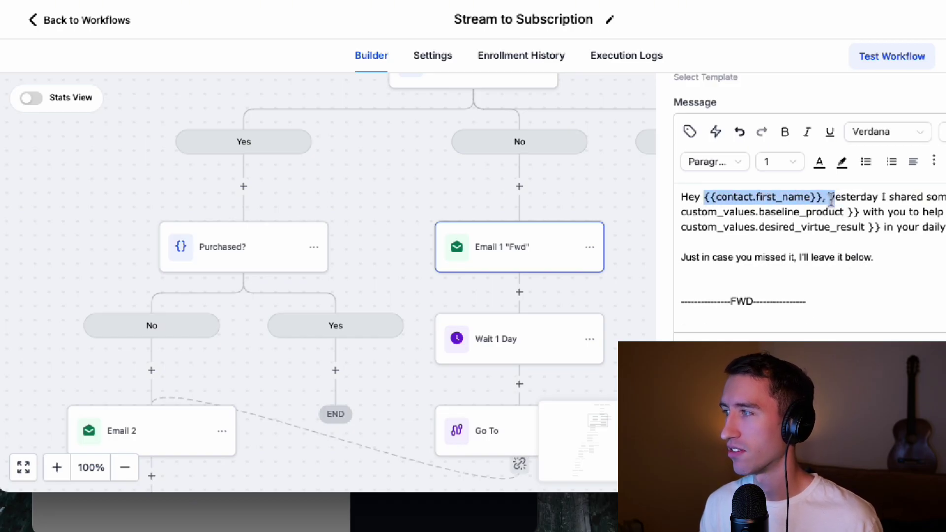
left_click(601, 178)
Open Email 1 and select the subscription offer name placeholder in its message.
scroll(570, 177, "up", 5)
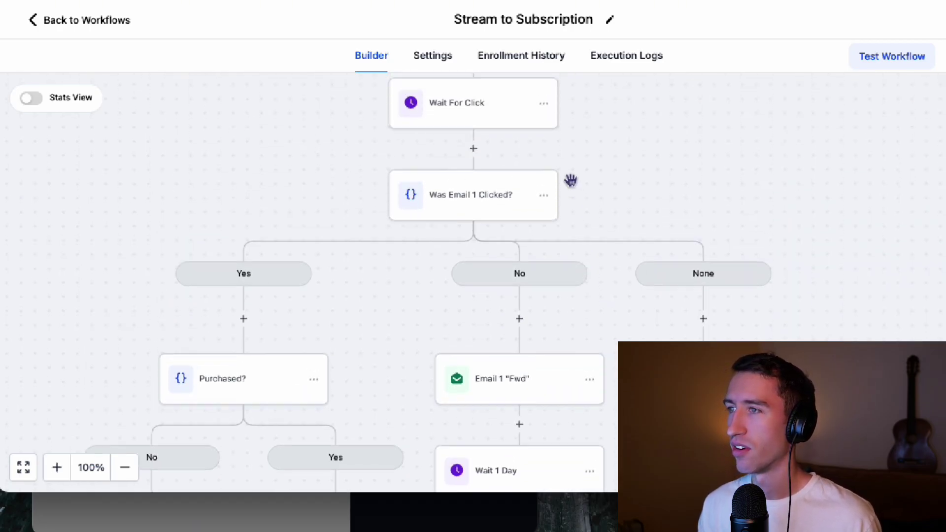
left_click(480, 140)
scroll(793, 261, "down", 3)
scroll(795, 260, "down", 5)
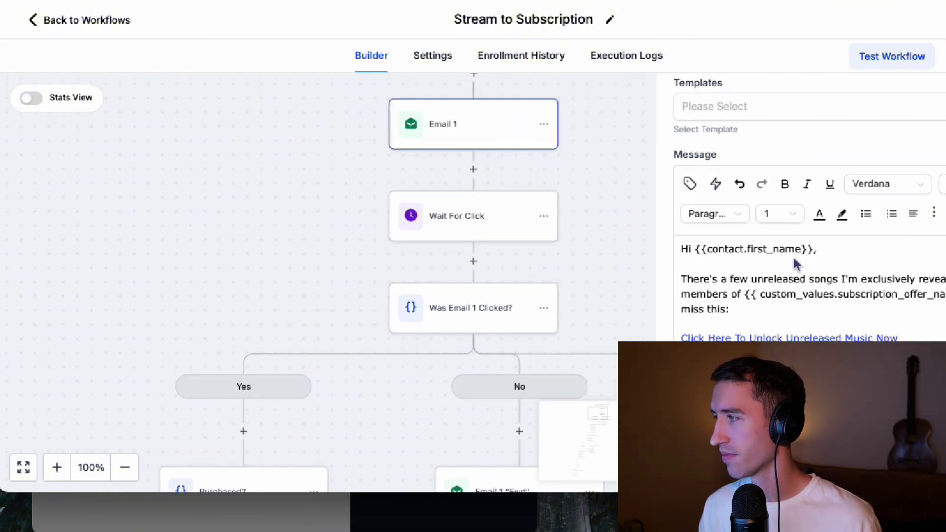
scroll(788, 263, "down", 3)
scroll(787, 266, "up", 3)
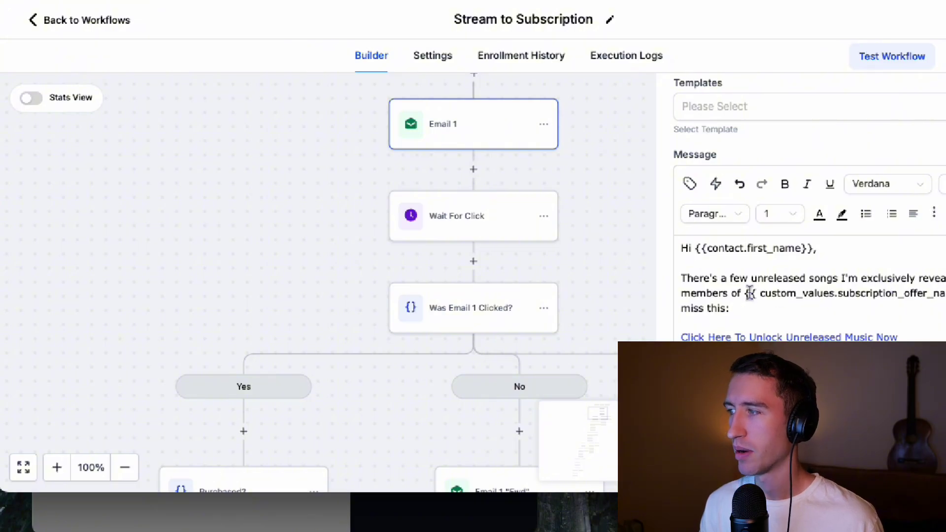
left_click_drag(735, 292, 943, 293)
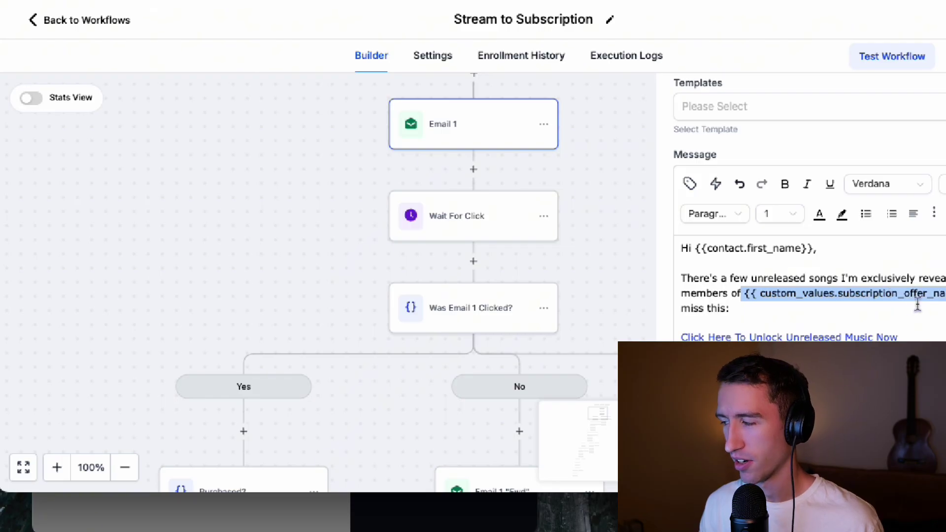
scroll(911, 306, "down", 1)
scroll(831, 278, "down", 1)
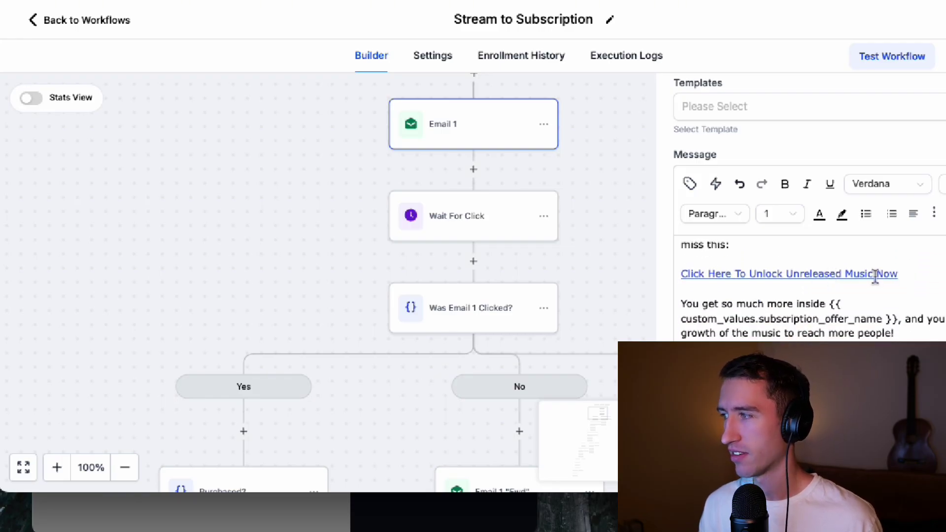
Close the unlock music link settings unchanged and select the subscription offer name placeholder.
left_click(915, 215)
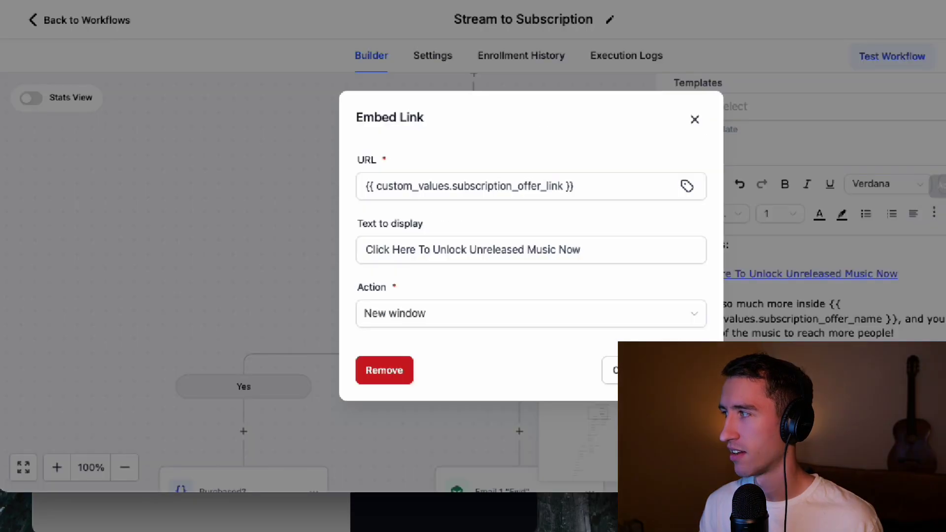
left_click(695, 121)
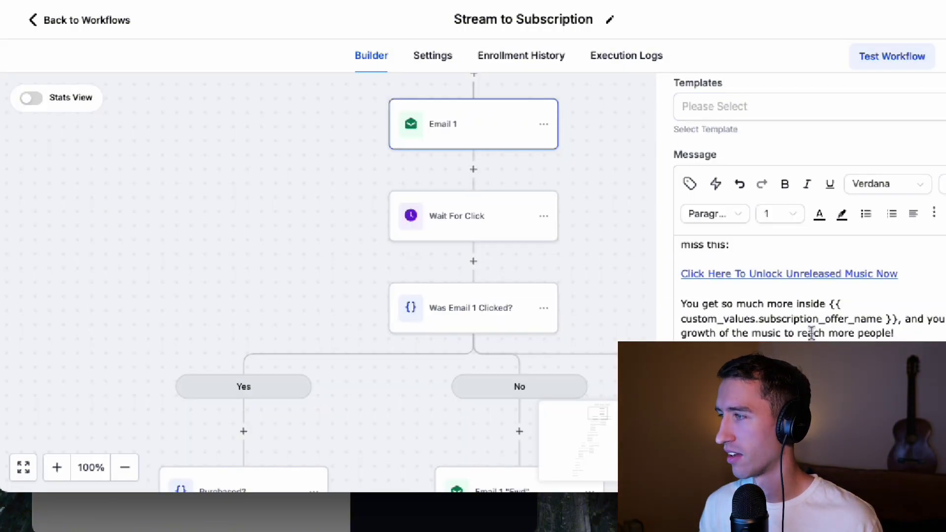
scroll(811, 333, "down", 2)
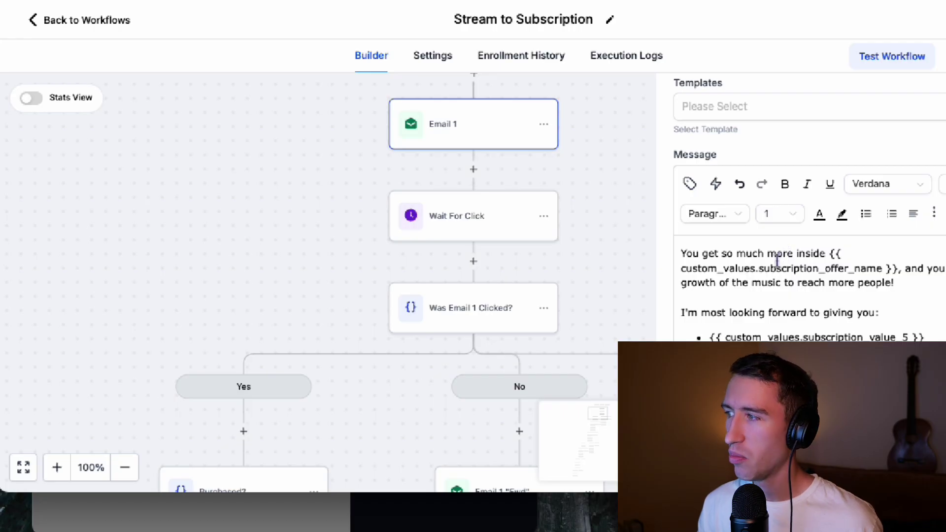
scroll(781, 261, "down", 1)
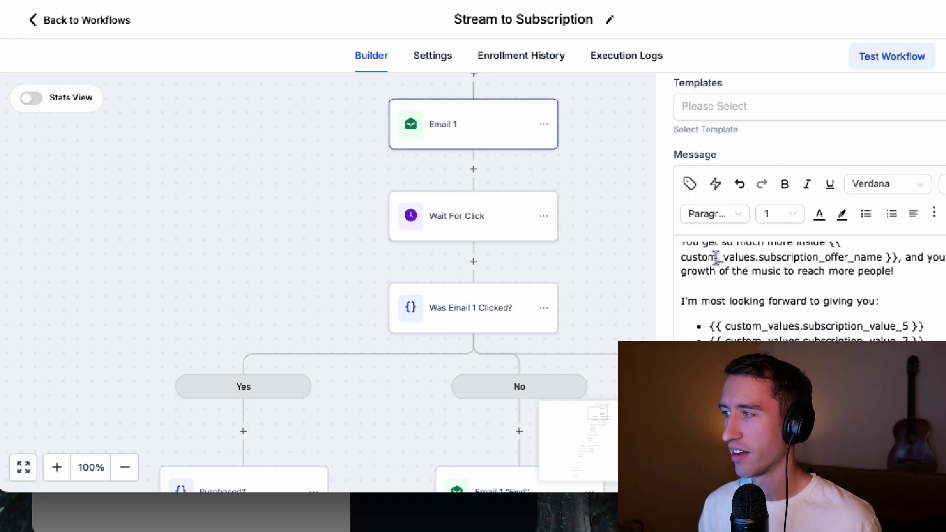
left_click_drag(718, 256, 935, 314)
left_click(936, 312)
Scroll further down the message and select the brand name placeholder.
scroll(939, 309, "down", 1)
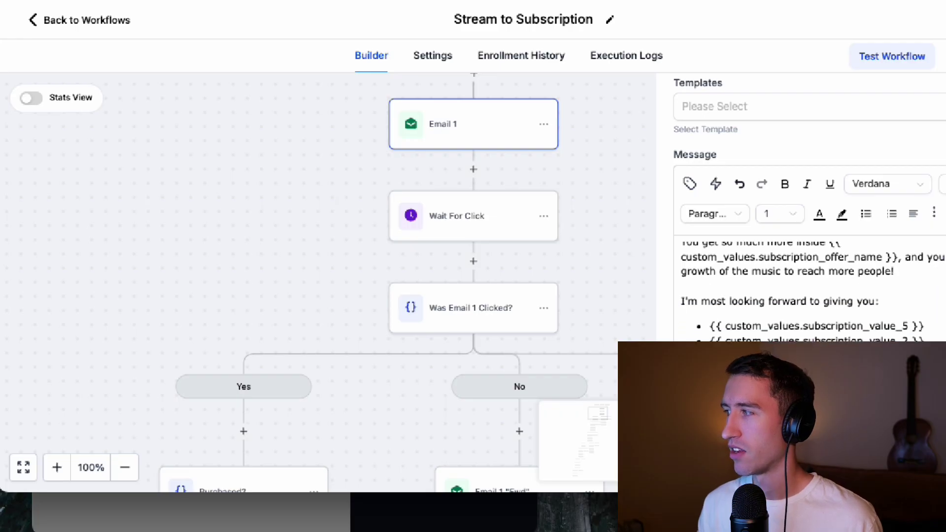
scroll(788, 283, "down", 1)
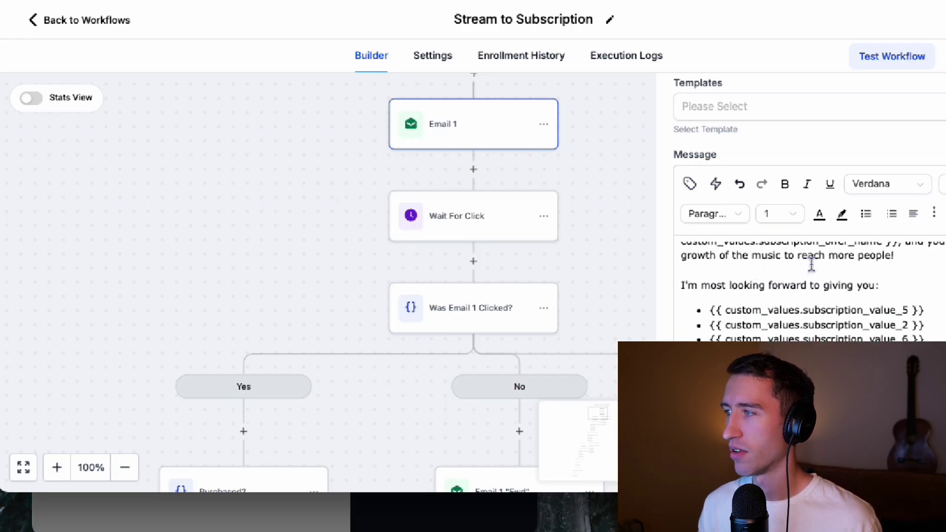
scroll(846, 260, "down", 1)
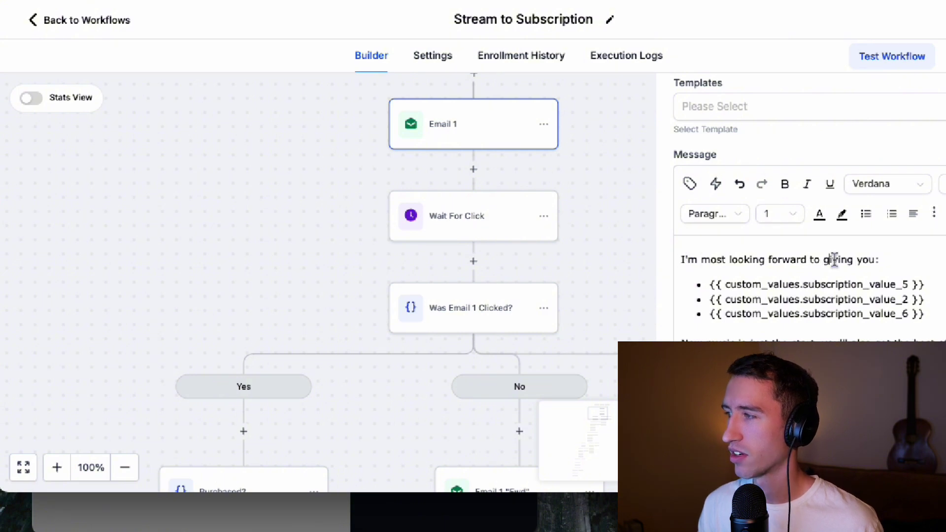
scroll(912, 276, "down", 1)
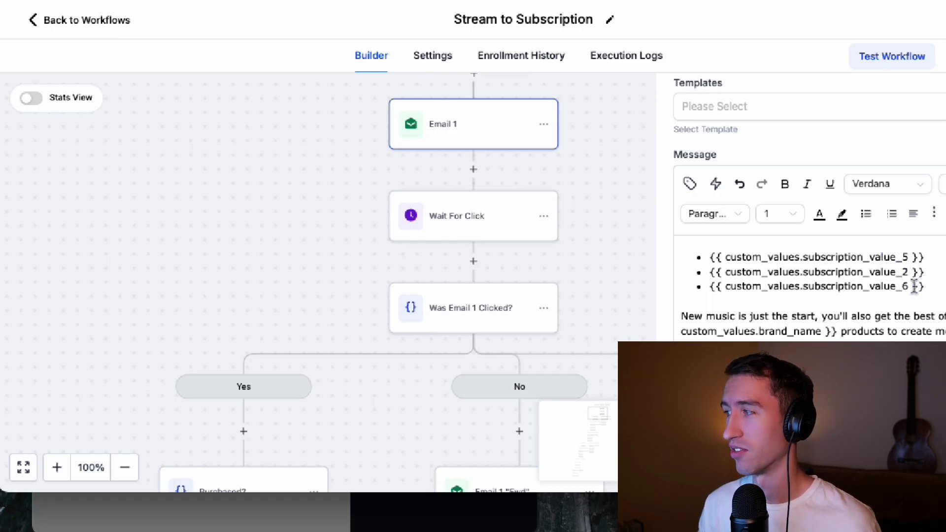
scroll(914, 286, "down", 2)
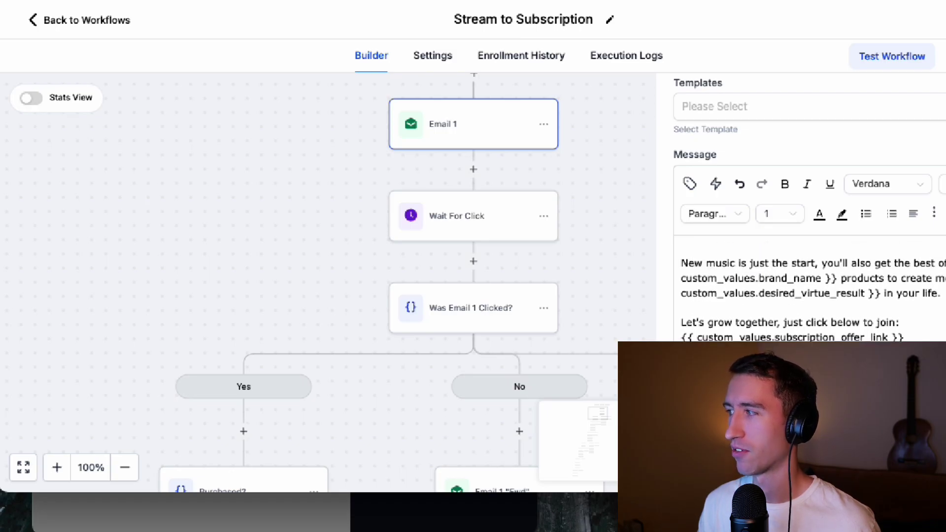
scroll(918, 276, "up", 5)
scroll(808, 293, "down", 4)
double_click(820, 287)
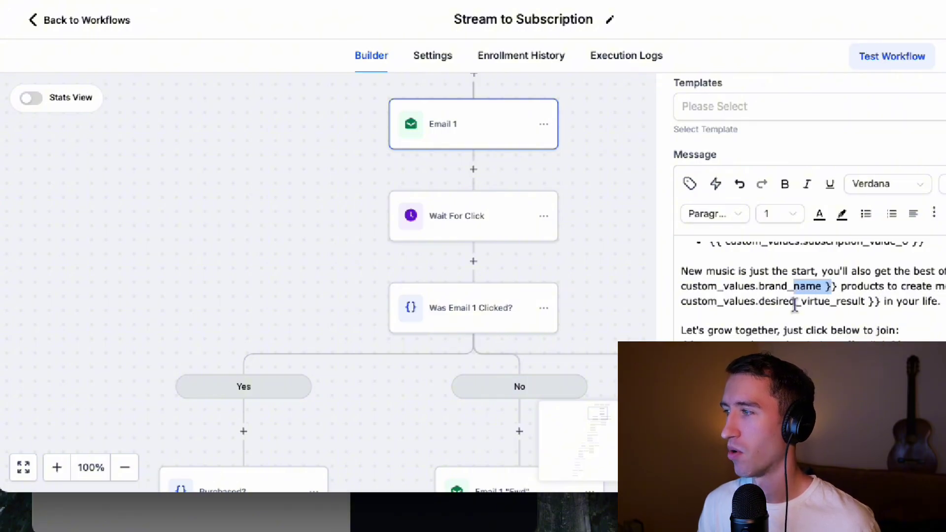
left_click_drag(862, 303, 795, 303)
scroll(788, 304, "down", 3)
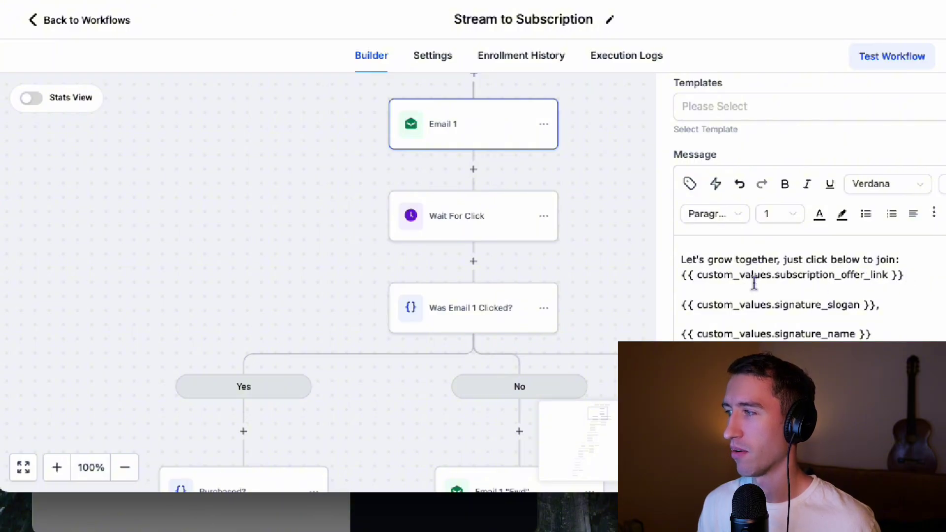
Select the subscription offer link and signature slogan placeholders, then scroll to the message end.
left_click_drag(904, 275, 716, 273)
scroll(802, 275, "down", 1)
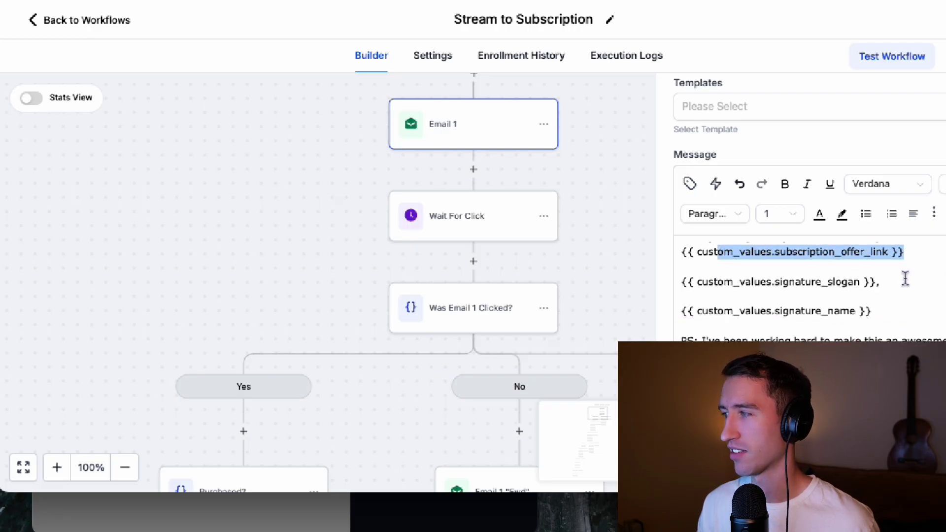
left_click_drag(904, 279, 825, 281)
scroll(777, 285, "down", 2)
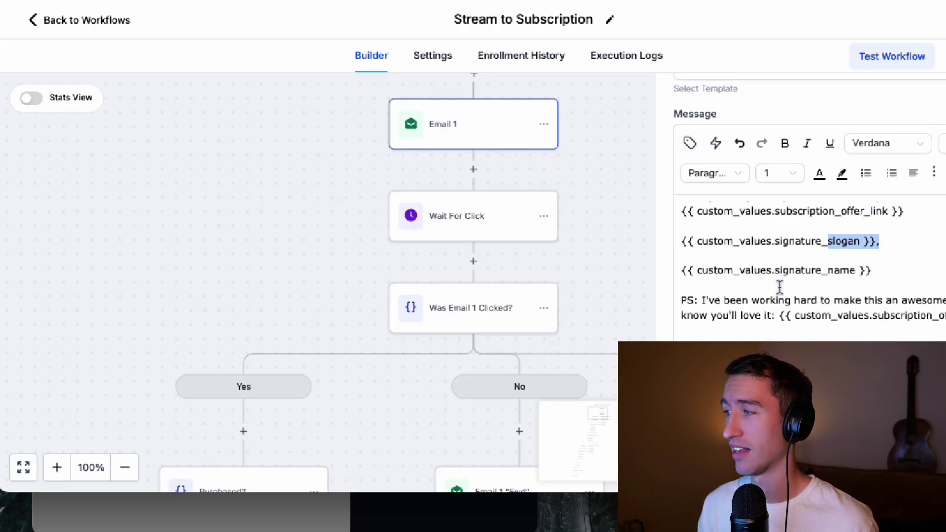
scroll(775, 284, "down", 1)
scroll(545, 296, "down", 6)
scroll(825, 242, "up", 10)
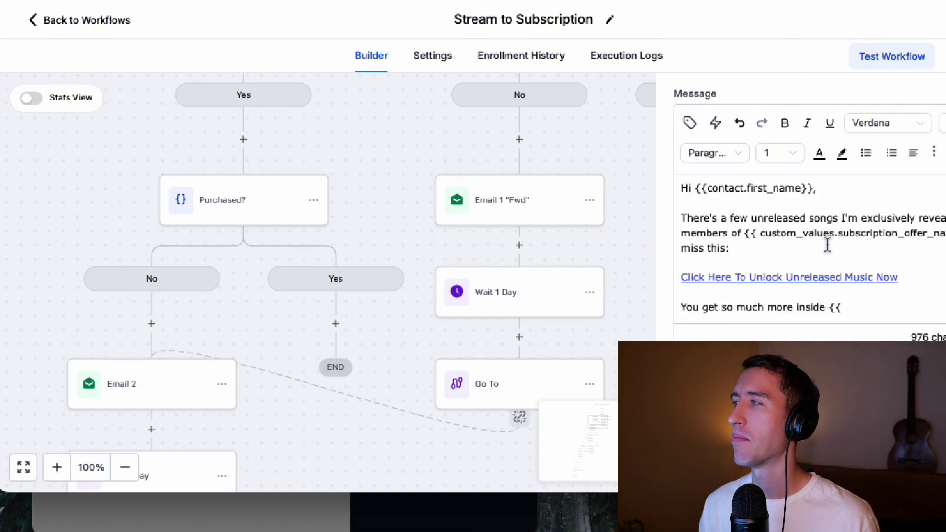
Scroll up and down the custom values, including Desired Virtue Result and Consumption Method 1–4.
scroll(825, 242, "down", 5)
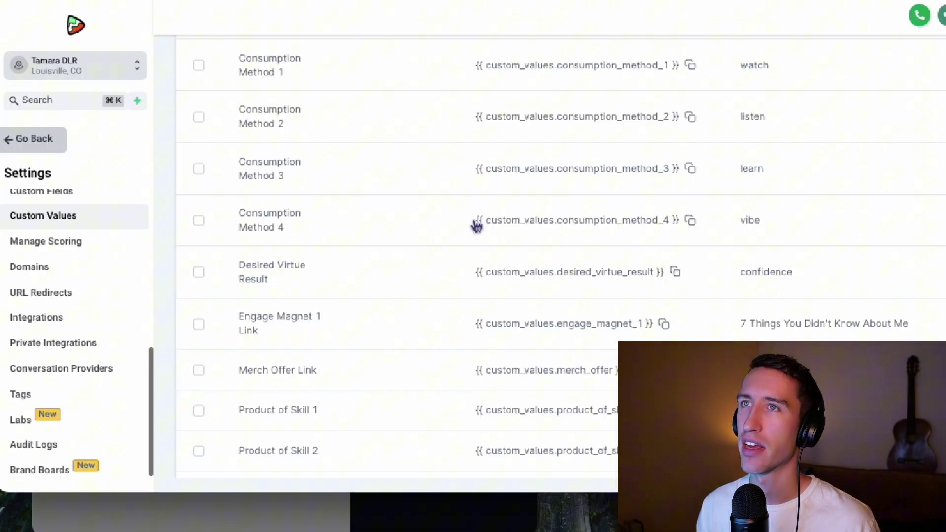
scroll(522, 229, "down", 5)
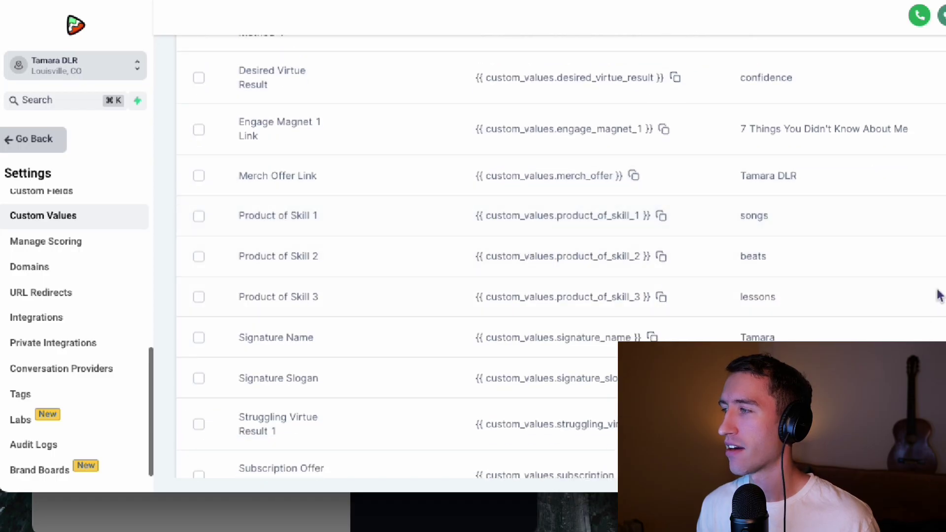
scroll(780, 226, "up", 10)
scroll(671, 293, "up", 6)
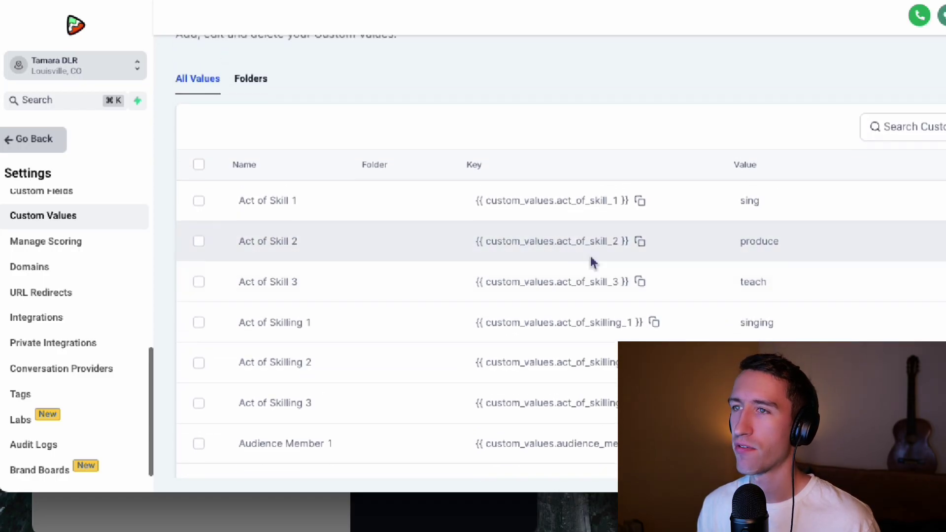
scroll(648, 318, "down", 5)
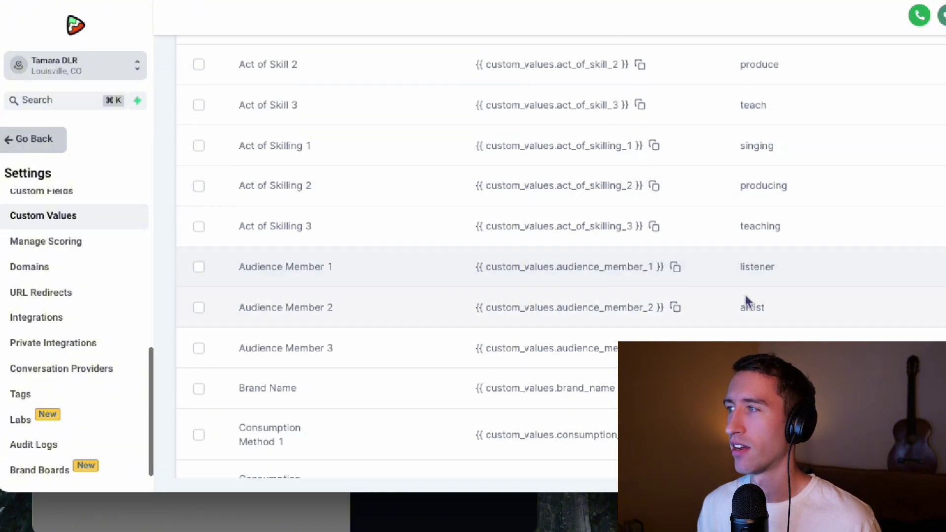
scroll(785, 110, "up", 1)
scroll(676, 186, "down", 10)
scroll(680, 197, "down", 3)
scroll(739, 294, "down", 1)
scroll(748, 298, "down", 1)
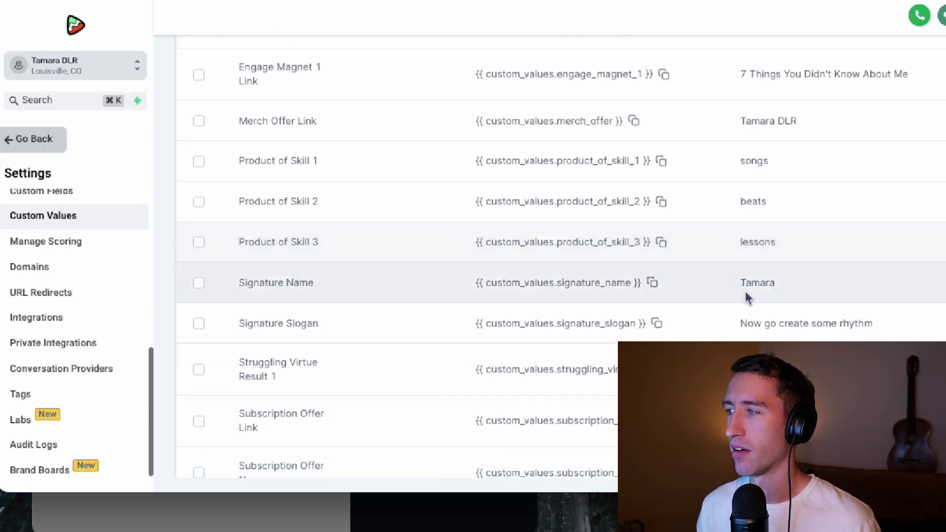
scroll(819, 261, "up", 10)
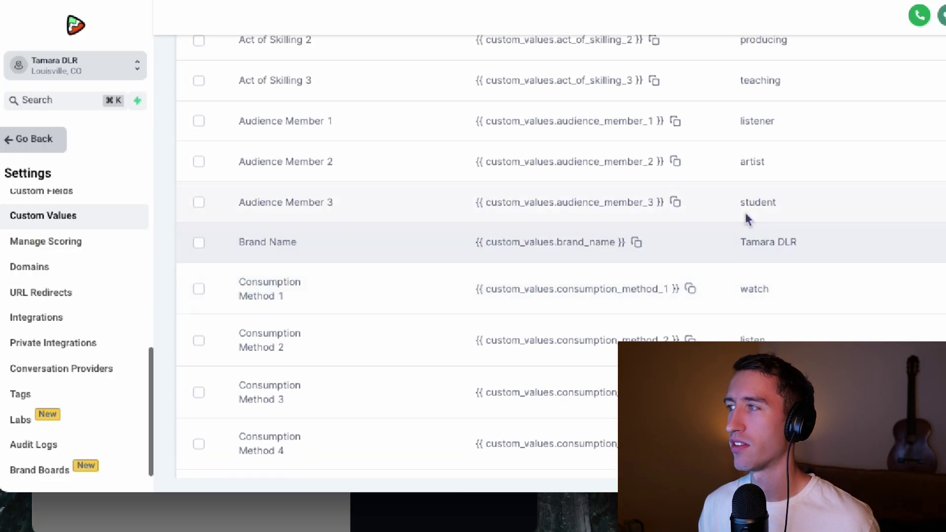
scroll(745, 216, "up", 3)
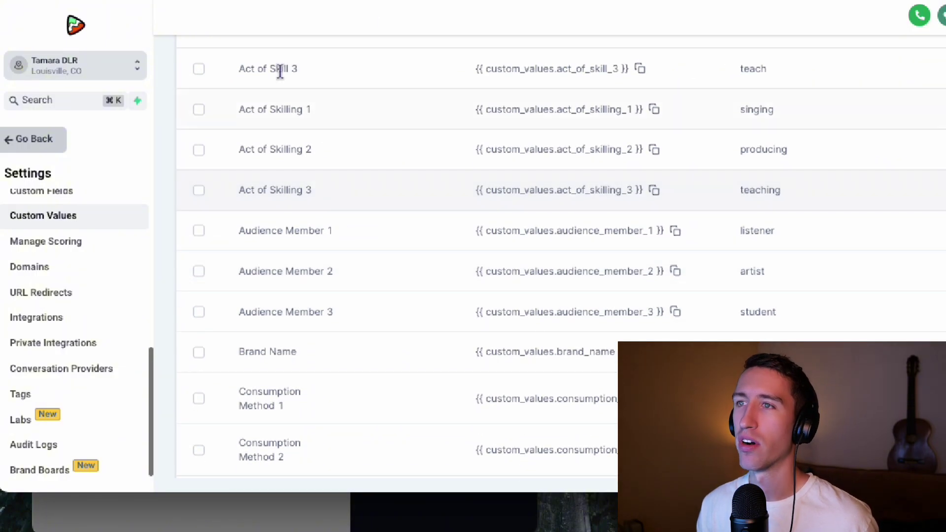
scroll(603, 186, "up", 1)
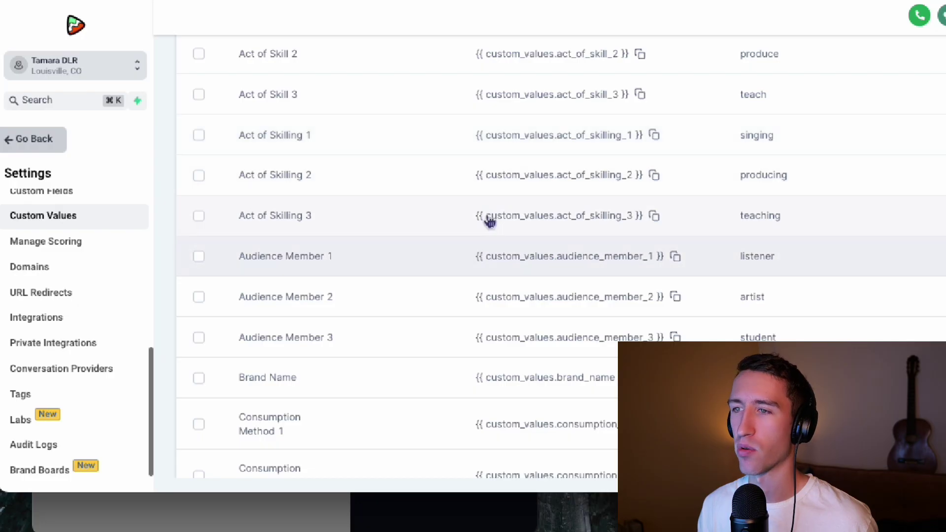
scroll(485, 220, "down", 2)
scroll(512, 145, "down", 2)
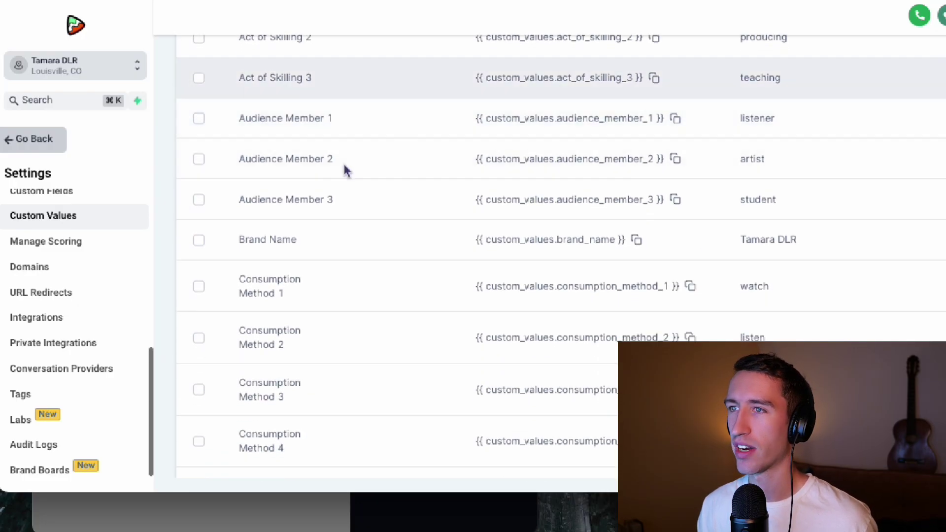
scroll(629, 194, "down", 1)
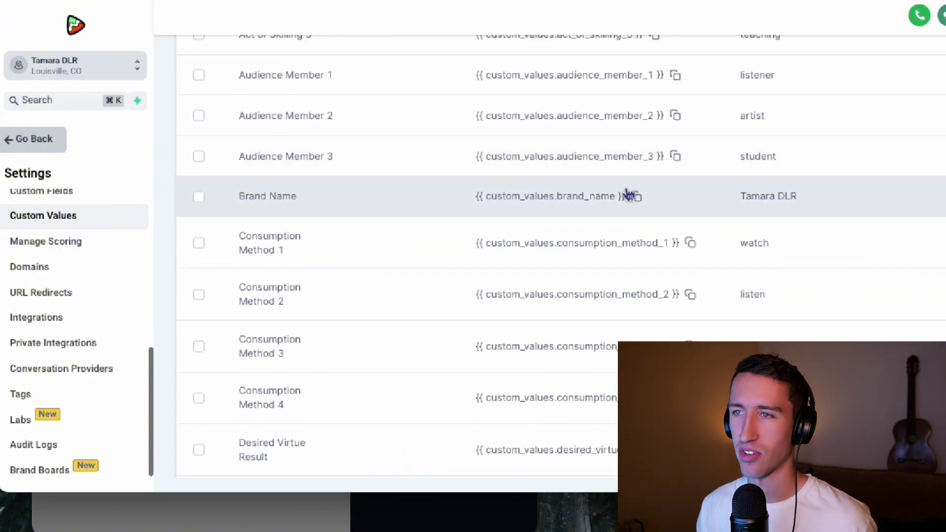
scroll(625, 196, "down", 2)
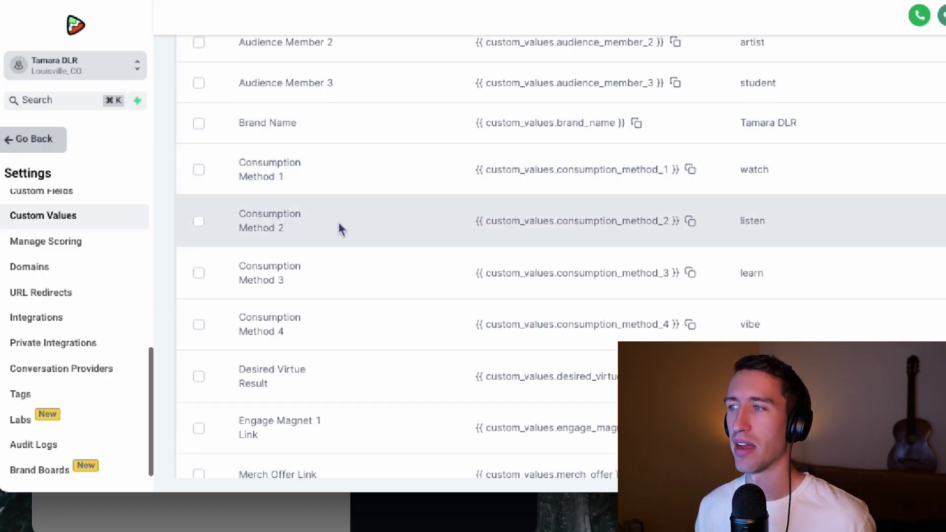
scroll(343, 229, "down", 1)
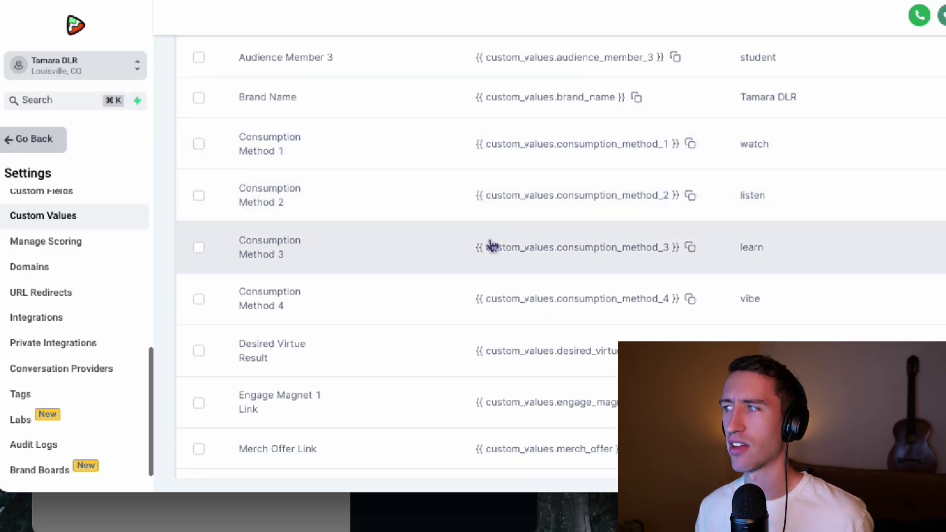
scroll(480, 256, "down", 2)
scroll(478, 261, "down", 2)
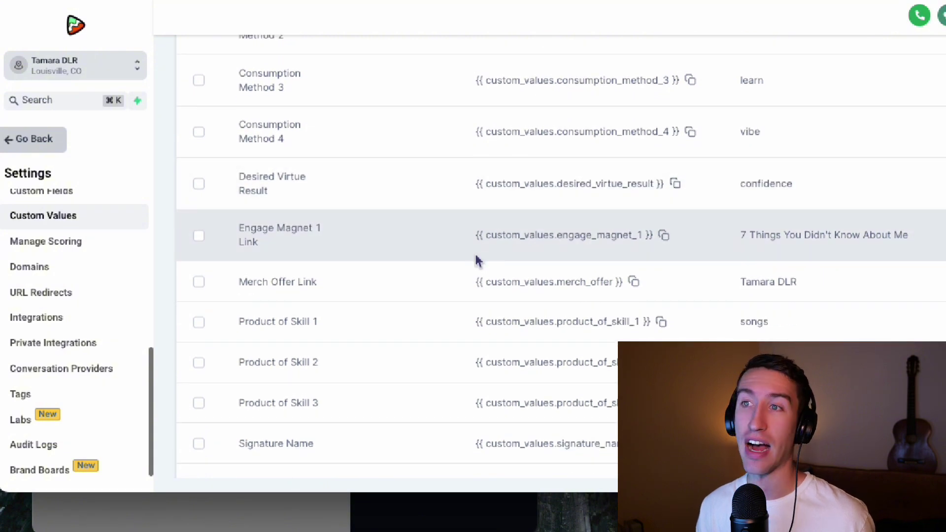
scroll(443, 241, "down", 5)
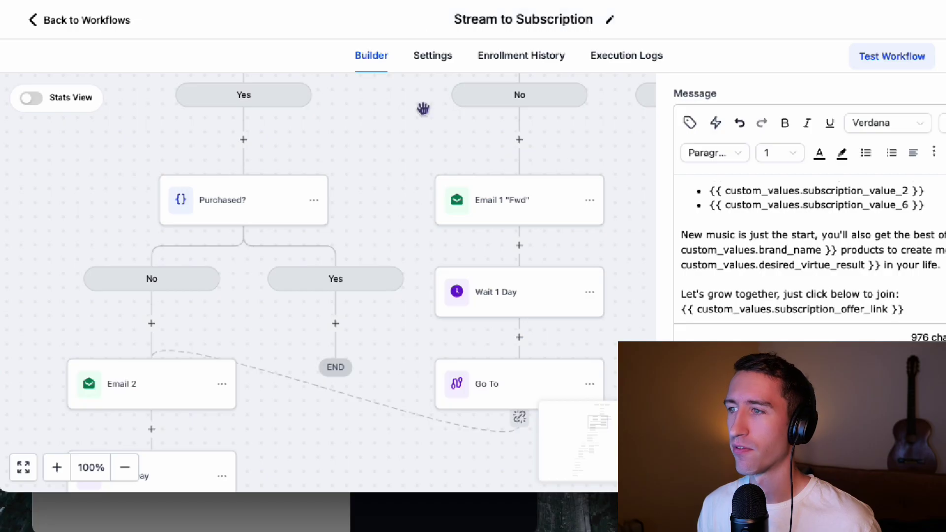
scroll(222, 153, "down", 10)
Select the Email 3 node on the workflow canvas and read through its custom-value Message text.
scroll(221, 163, "down", 5)
left_click_drag(232, 158, 475, 238)
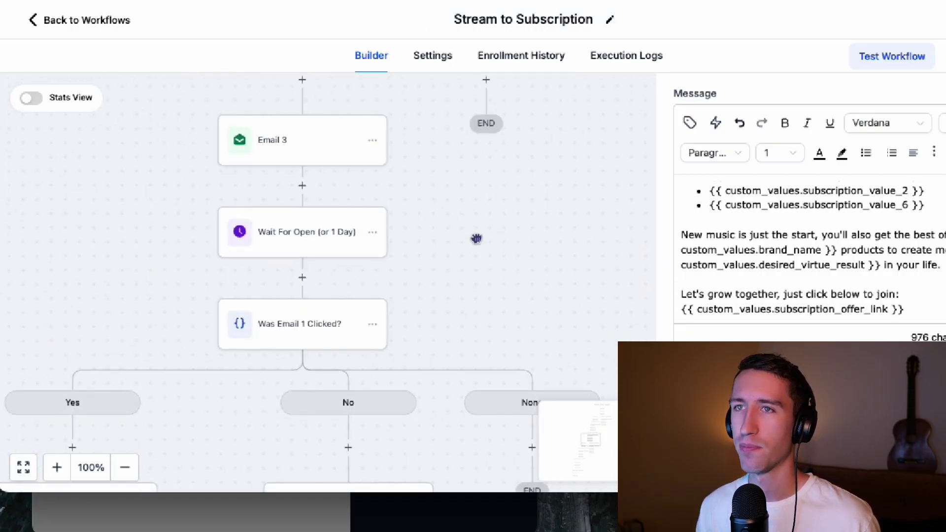
left_click(345, 166)
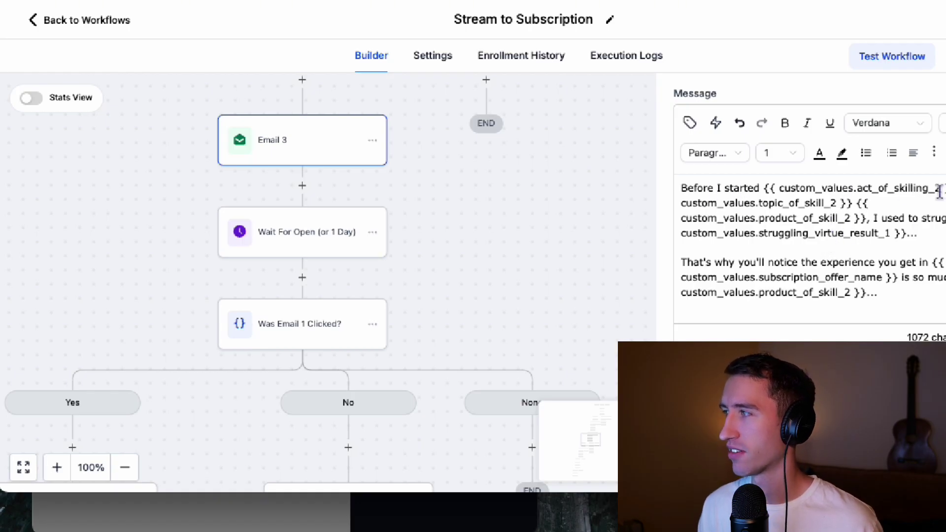
scroll(866, 239, "down", 1)
scroll(866, 240, "up", 1)
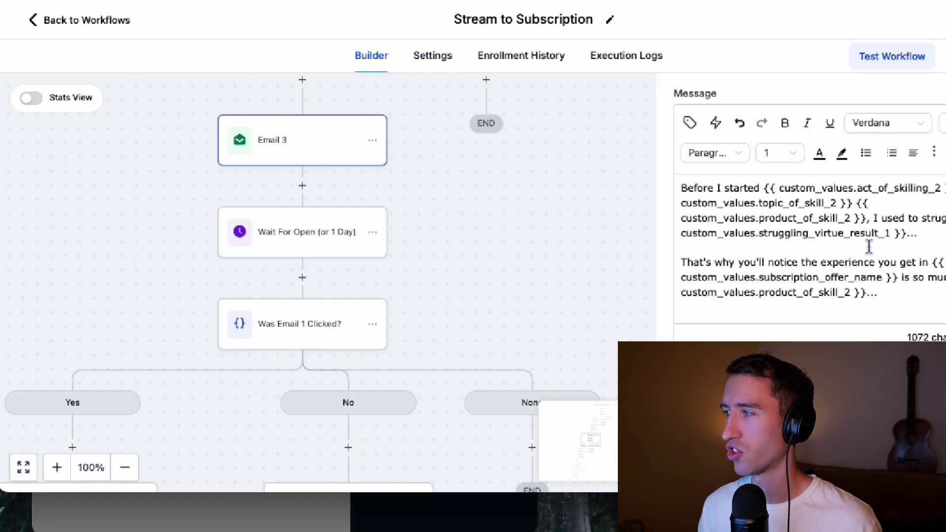
scroll(870, 246, "down", 2)
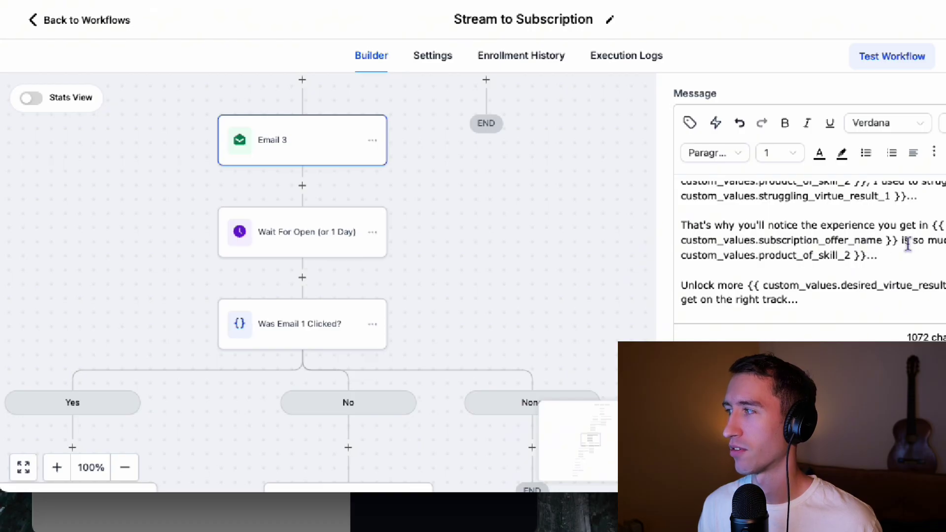
scroll(908, 243, "down", 2)
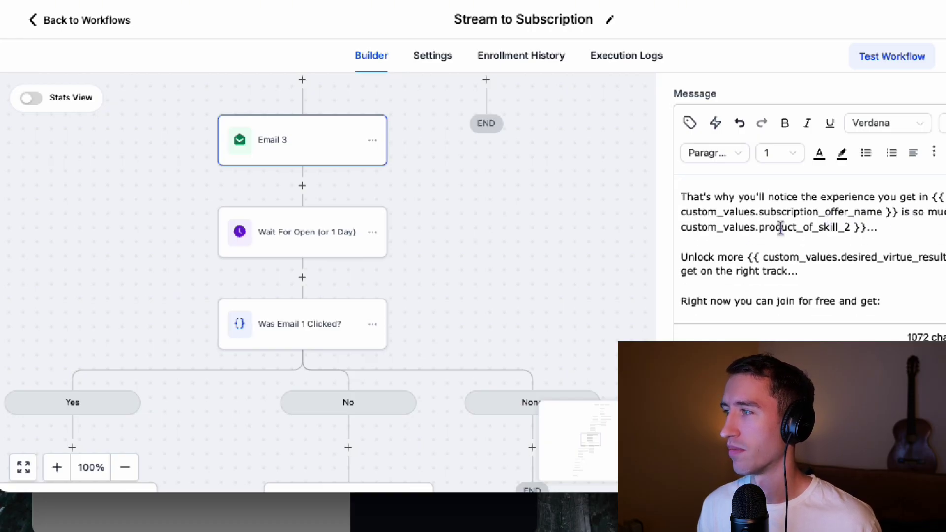
scroll(786, 230, "down", 2)
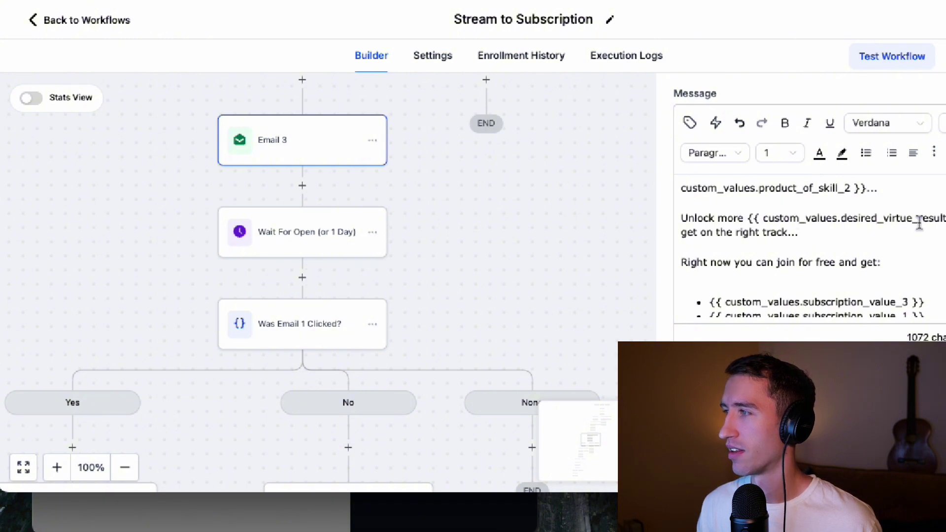
scroll(819, 230, "down", 5)
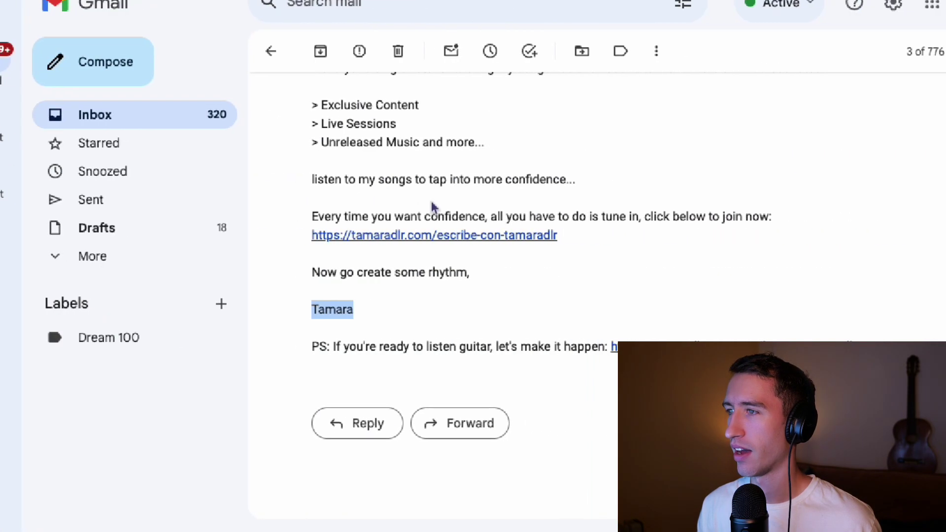
scroll(433, 207, "up", 1)
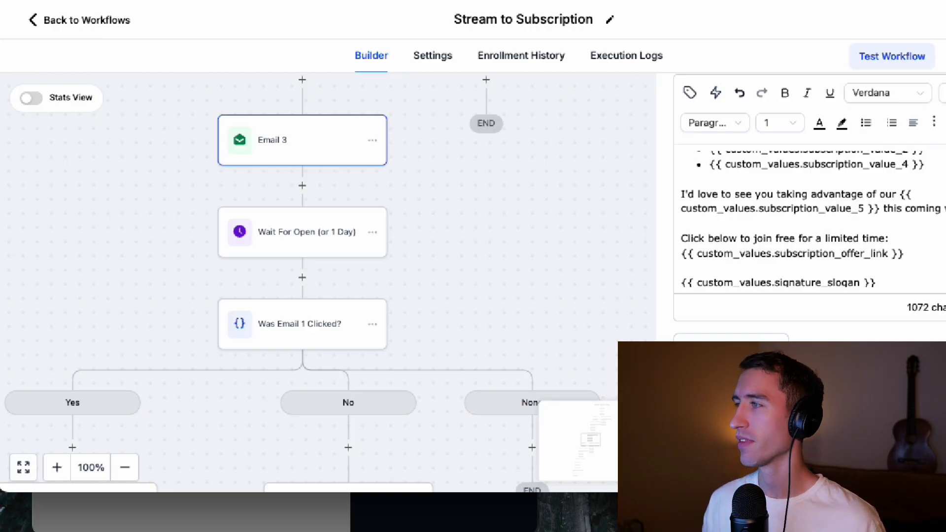
Review Email 3's value bullets and highlight the subscription_value_3 placeholder in the first bullet.
scroll(796, 172, "up", 5)
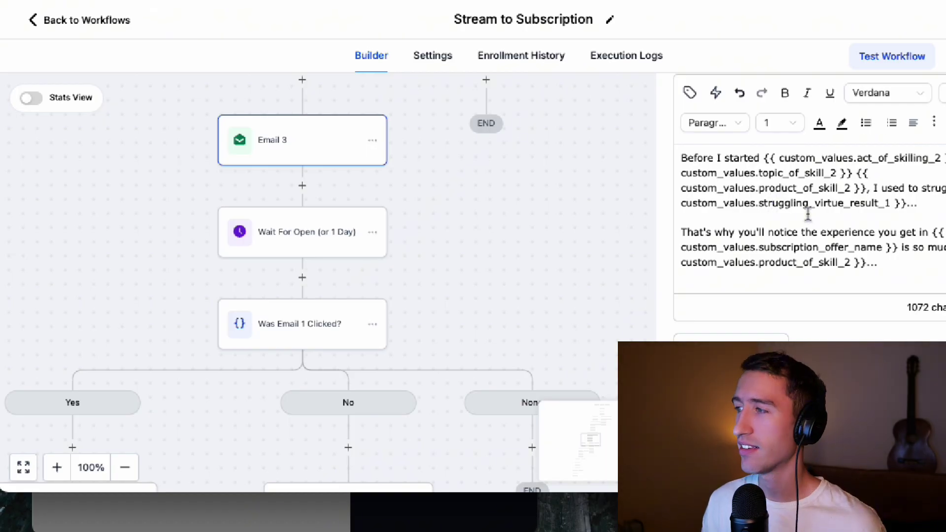
scroll(855, 216, "down", 2)
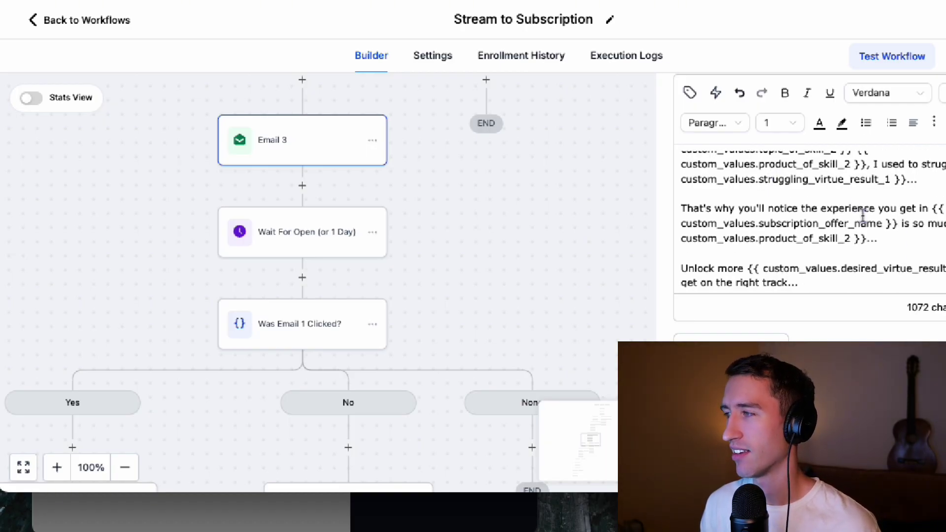
scroll(880, 216, "down", 5)
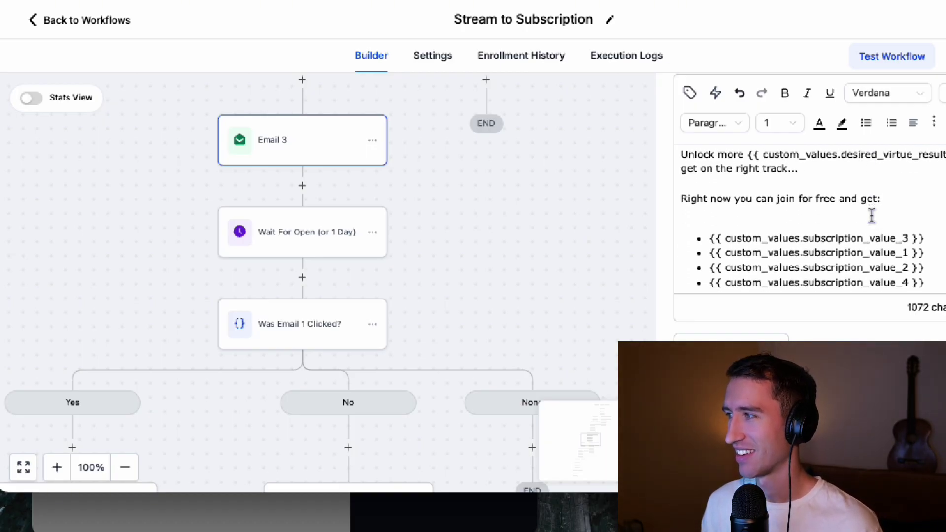
scroll(870, 217, "down", 1)
scroll(866, 211, "up", 2)
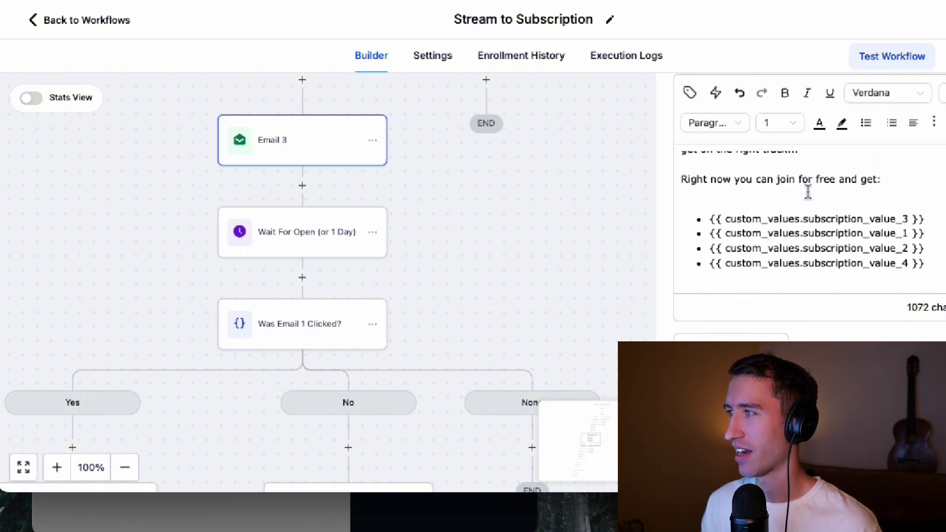
scroll(805, 192, "down", 2)
scroll(807, 191, "up", 1)
scroll(764, 190, "down", 1)
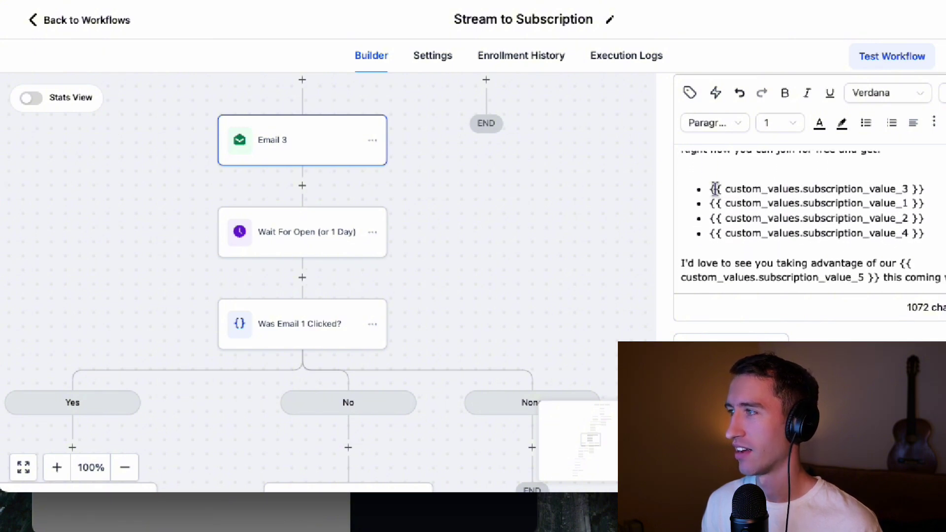
left_click_drag(715, 189, 929, 191)
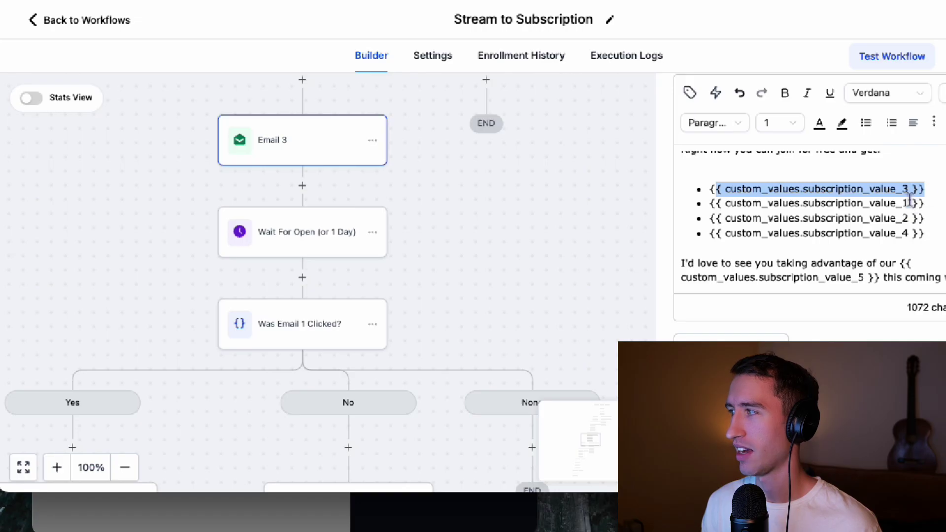
scroll(913, 220, "down", 2)
scroll(914, 222, "up", 1)
scroll(915, 221, "down", 2)
scroll(915, 222, "down", 3)
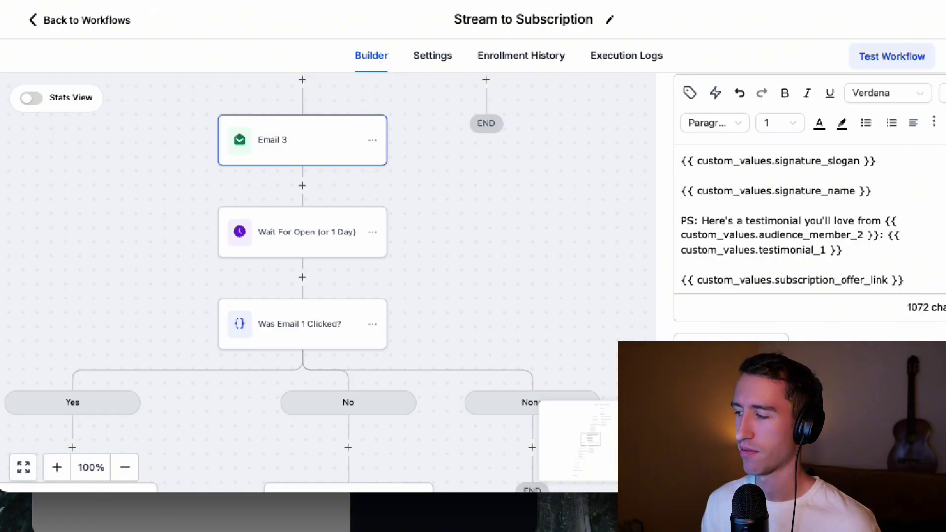
Move down the workflow canvas past the Email 4 node to Email 5.
scroll(804, 244, "up", 5)
scroll(806, 244, "up", 2)
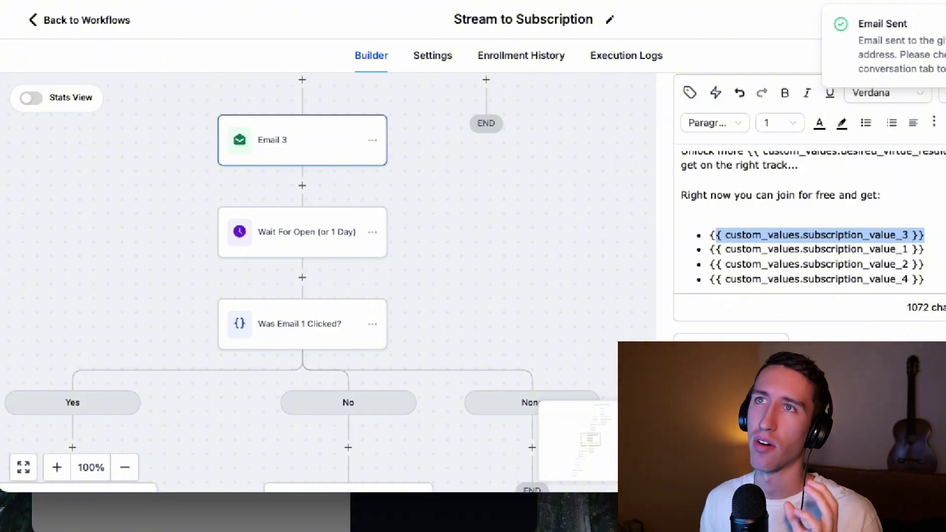
scroll(493, 278, "down", 5)
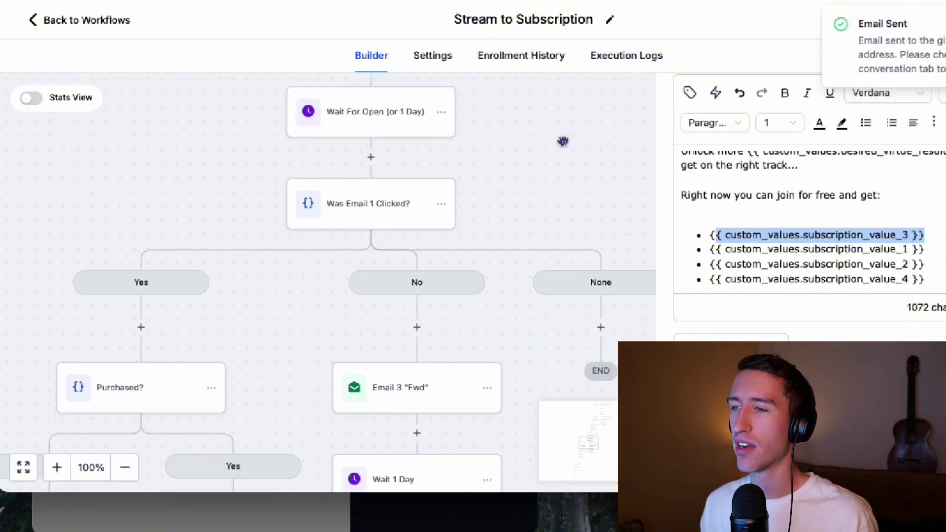
scroll(500, 323, "down", 5)
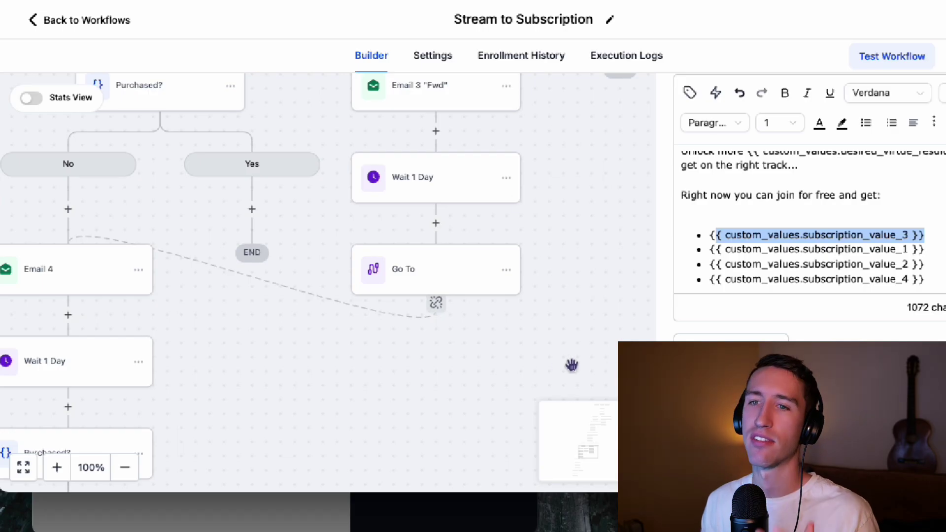
scroll(544, 367, "down", 5)
scroll(544, 367, "left", 5)
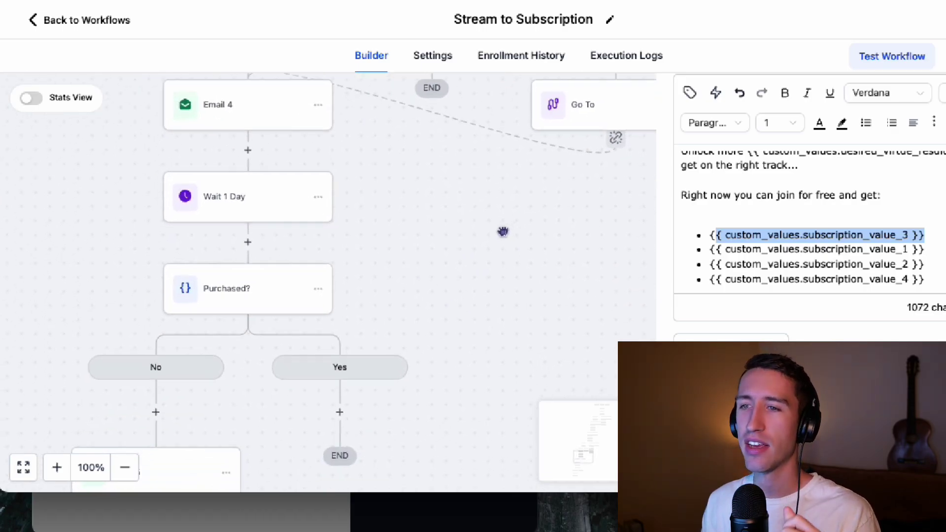
scroll(498, 192, "down", 2)
scroll(462, 295, "down", 3)
scroll(487, 233, "left", 1)
scroll(496, 242, "down", 1)
scroll(496, 241, "left", 1)
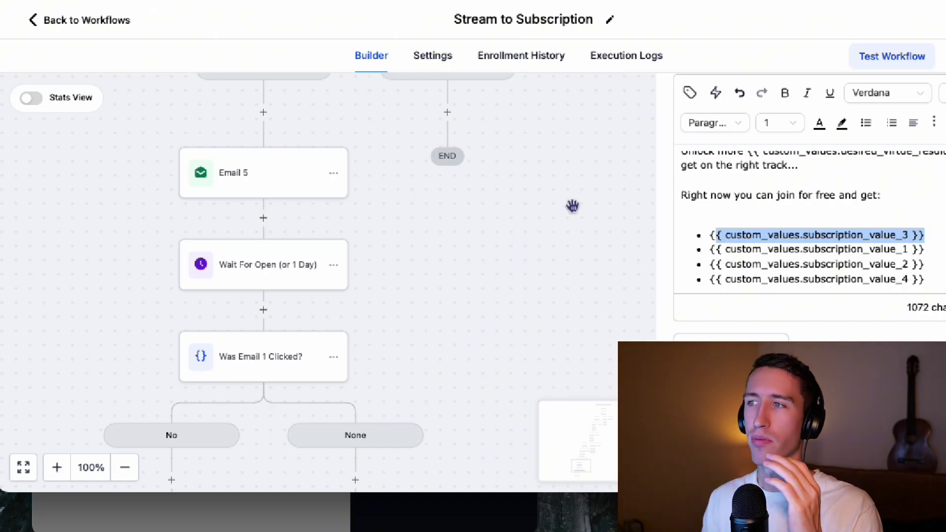
scroll(541, 180, "up", 1)
scroll(542, 180, "right", 1)
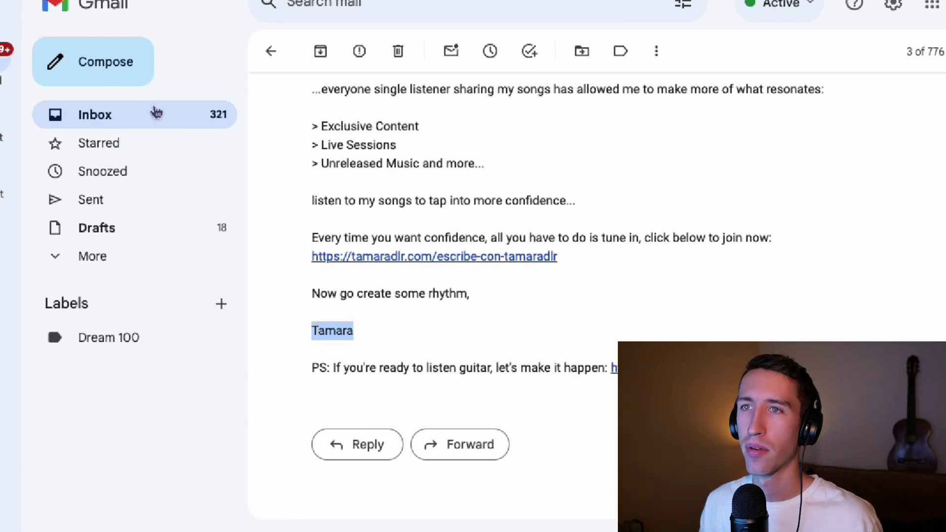
Open the newest 'Beyond insecurities' email from the Gmail inbox and highlight its subject line.
left_click(154, 111)
left_click(339, 94)
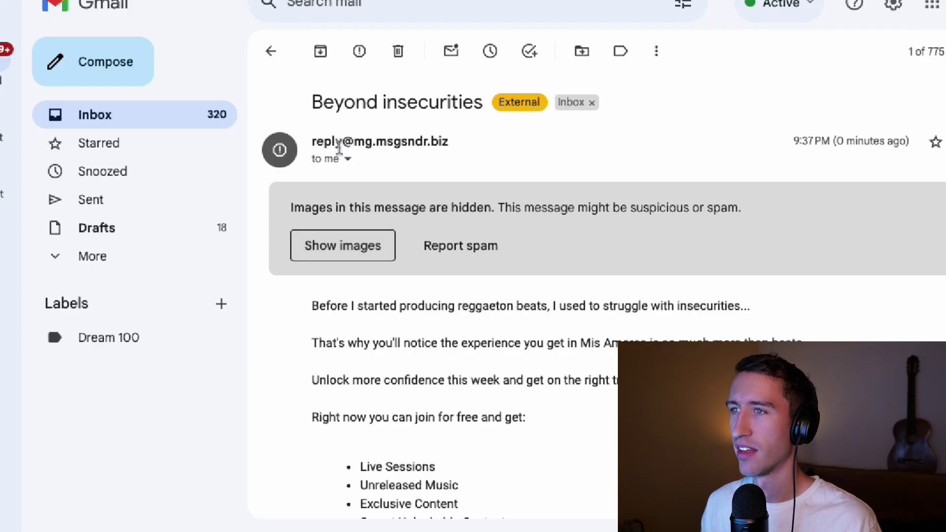
left_click_drag(306, 111, 482, 107)
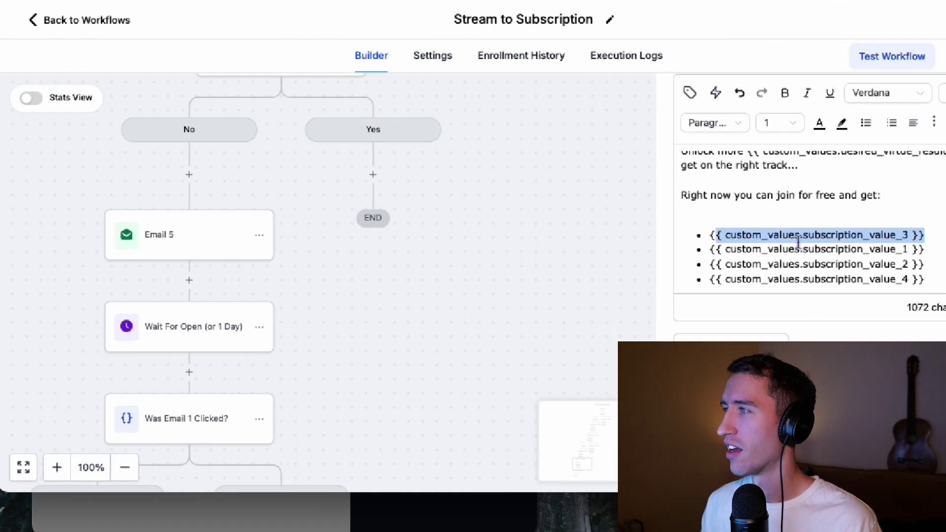
scroll(810, 212, "up", 5)
scroll(820, 149, "up", 5)
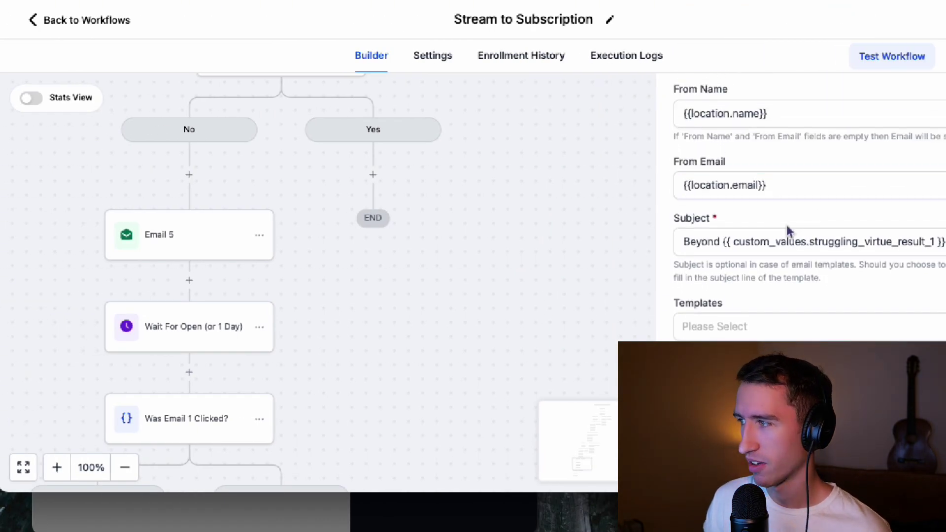
Highlight the struggling virtue custom value in Email 3's subject, then 'insecurities' in the received subject.
left_click_drag(727, 241, 938, 241)
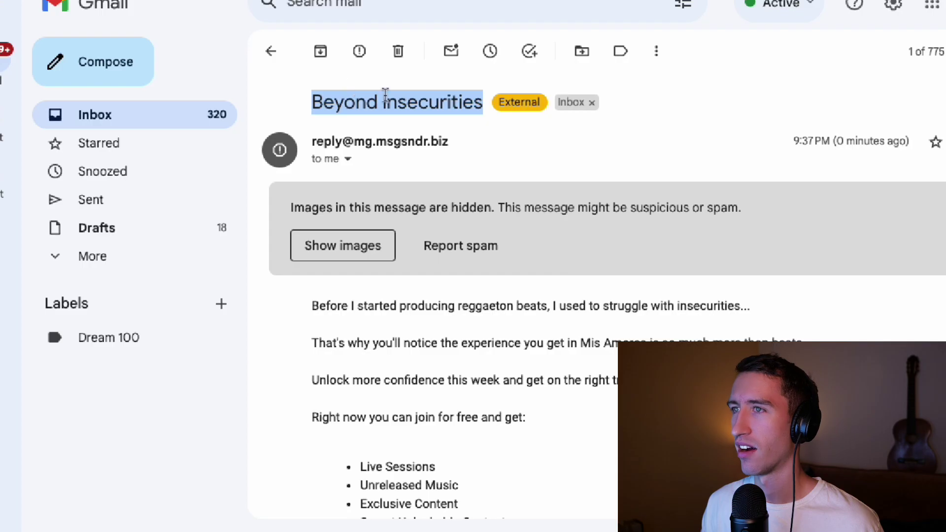
left_click_drag(384, 95, 480, 93)
left_click(403, 104)
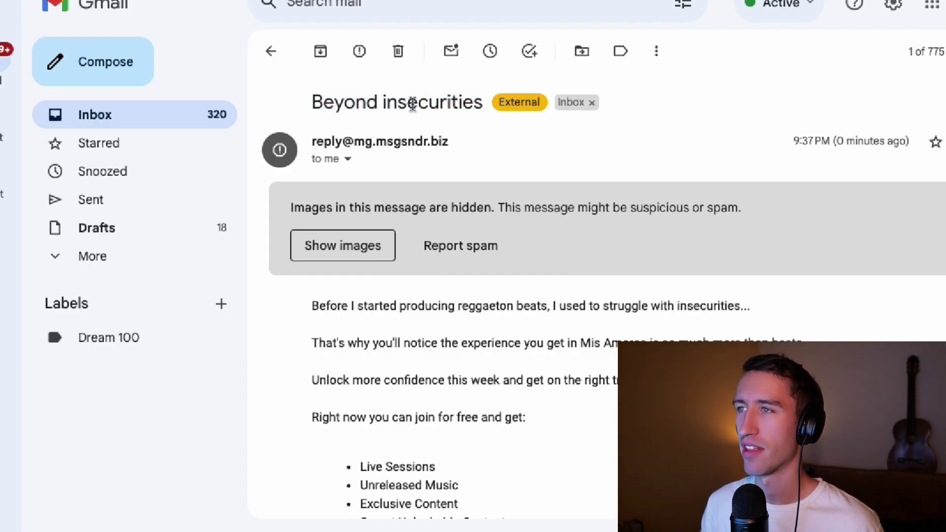
scroll(376, 103, "down", 1)
scroll(377, 104, "up", 1)
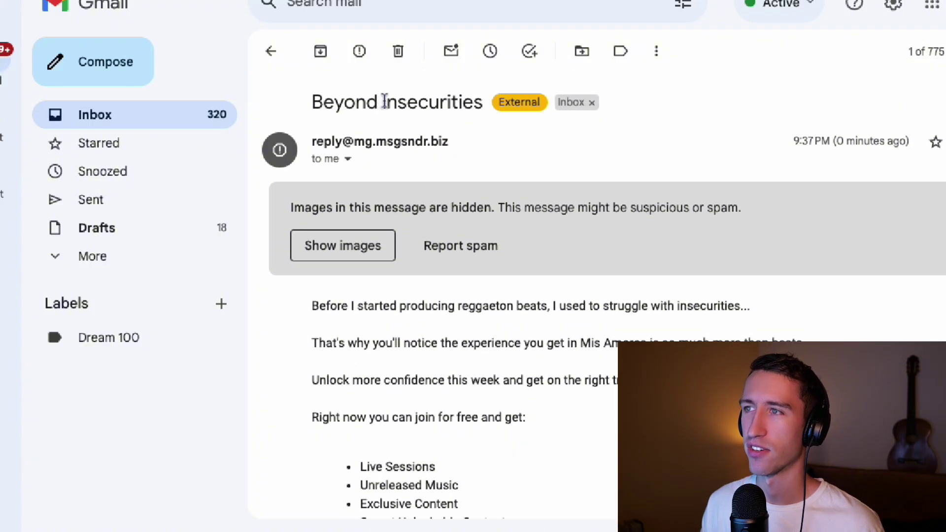
left_click_drag(387, 102, 467, 102)
scroll(465, 106, "down", 1)
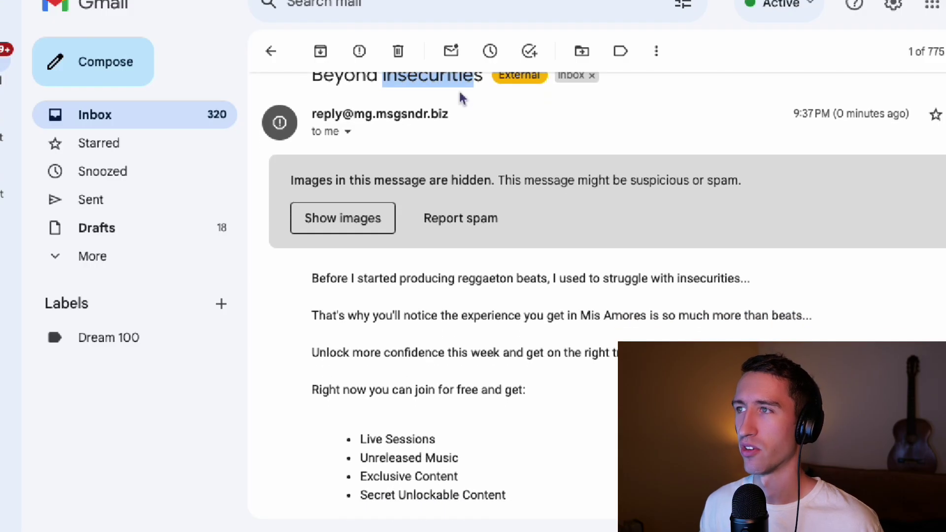
scroll(458, 103, "up", 1)
scroll(456, 101, "down", 1)
scroll(453, 98, "up", 1)
left_click(380, 94)
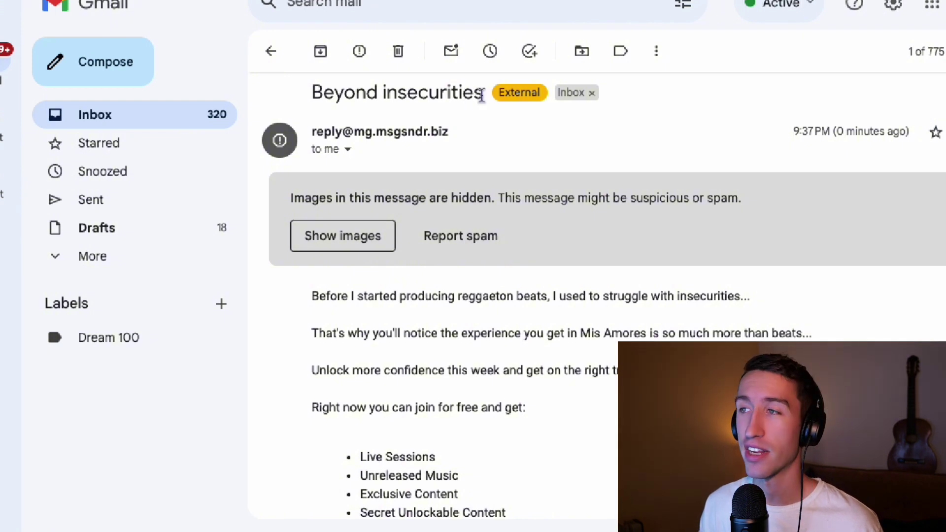
left_click_drag(481, 95, 425, 95)
left_click(378, 94)
scroll(428, 97, "down", 1)
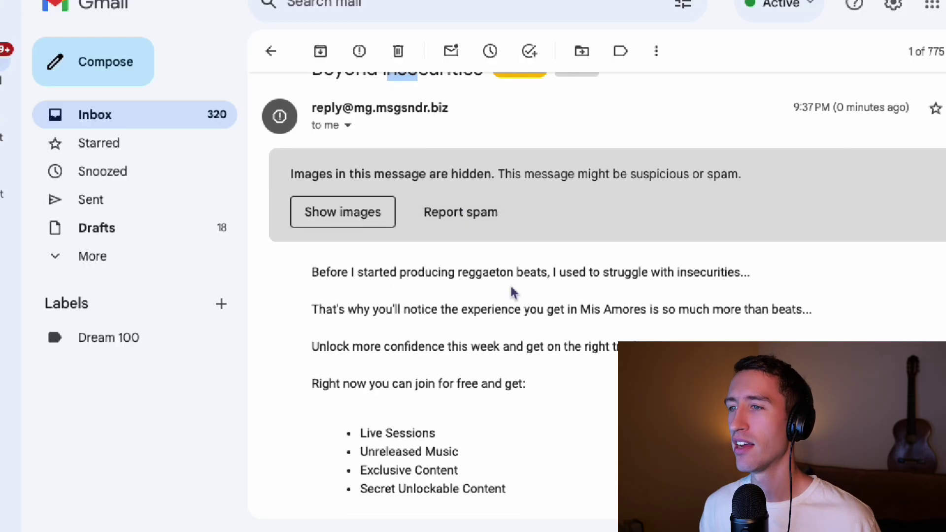
scroll(515, 291, "down", 2)
scroll(443, 237, "down", 2)
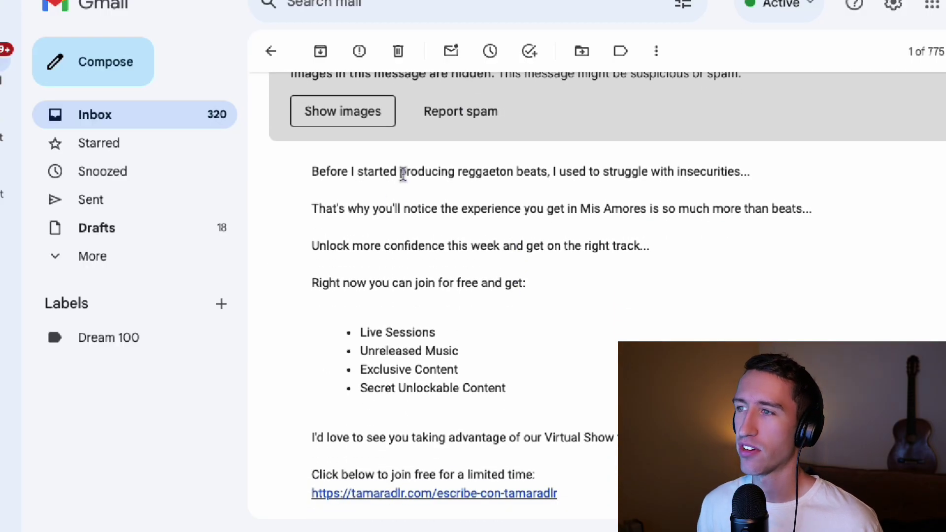
left_click_drag(398, 173, 456, 172)
left_click_drag(549, 171, 396, 173)
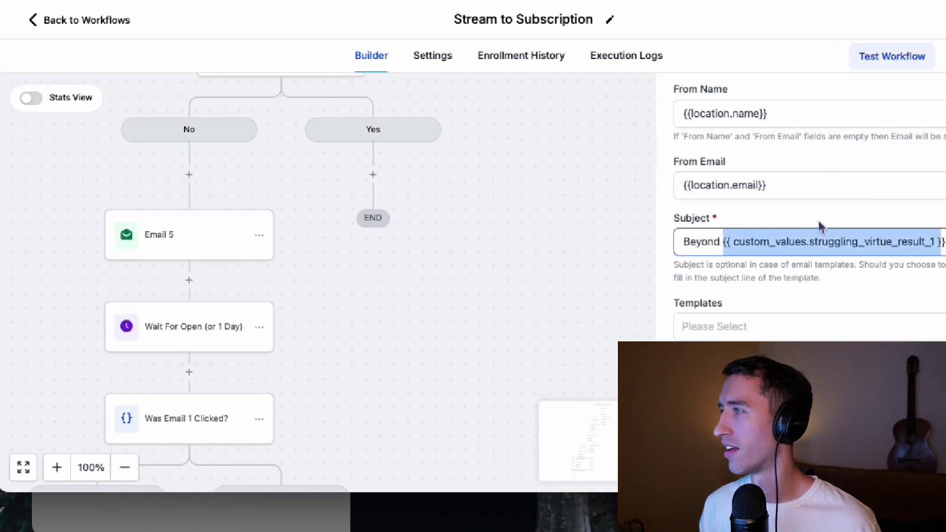
scroll(816, 227, "down", 5)
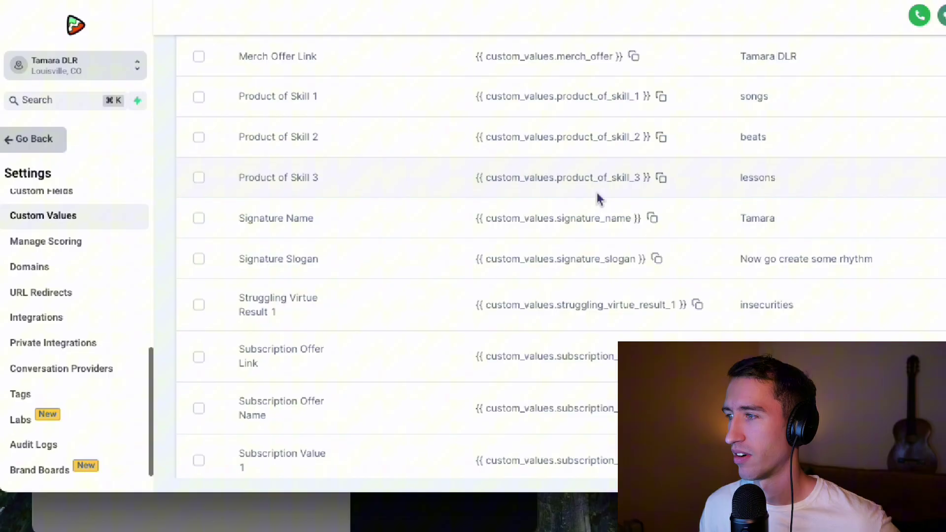
scroll(598, 196, "down", 2)
scroll(770, 251, "up", 2)
scroll(777, 249, "down", 10)
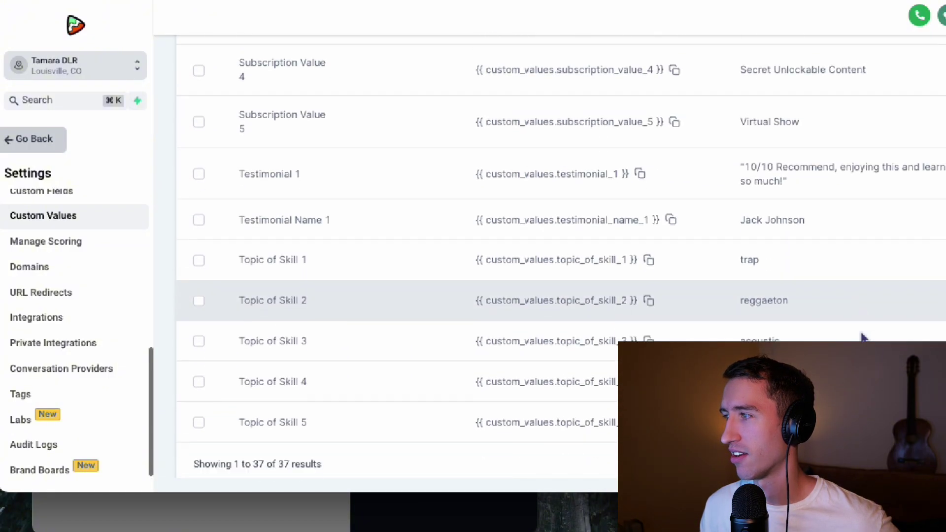
scroll(862, 338, "down", 2)
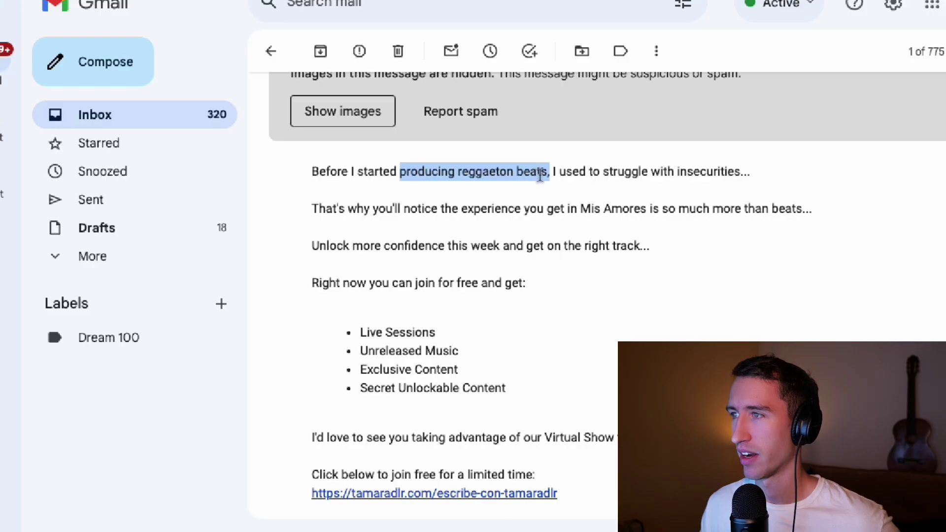
left_click(540, 175)
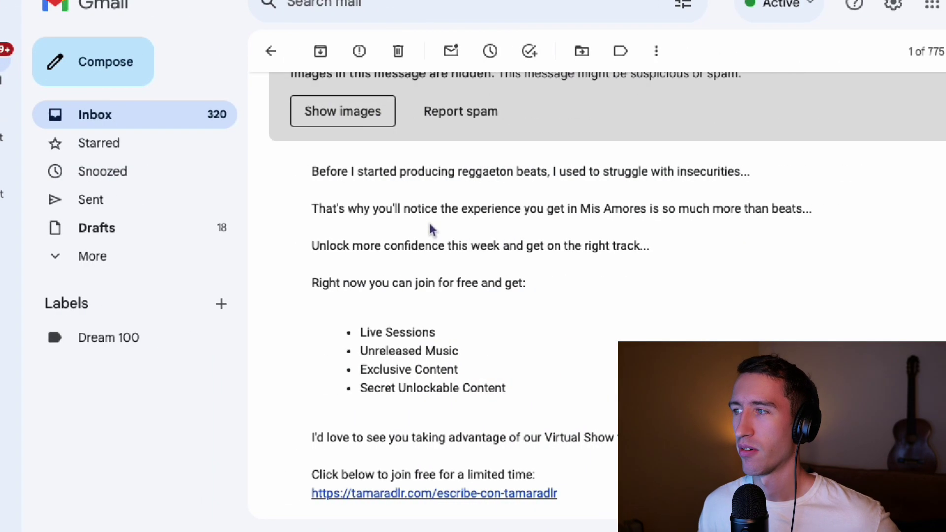
scroll(538, 206, "up", 1)
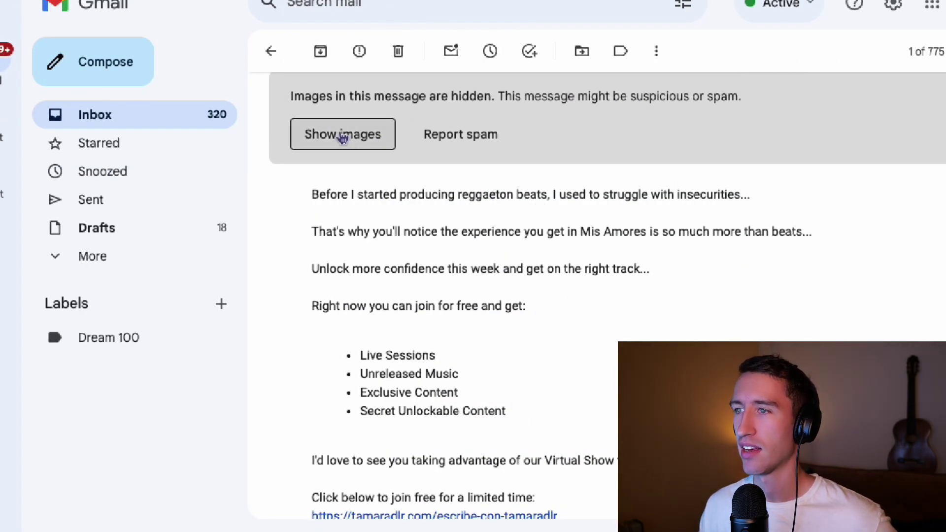
scroll(401, 220, "down", 1)
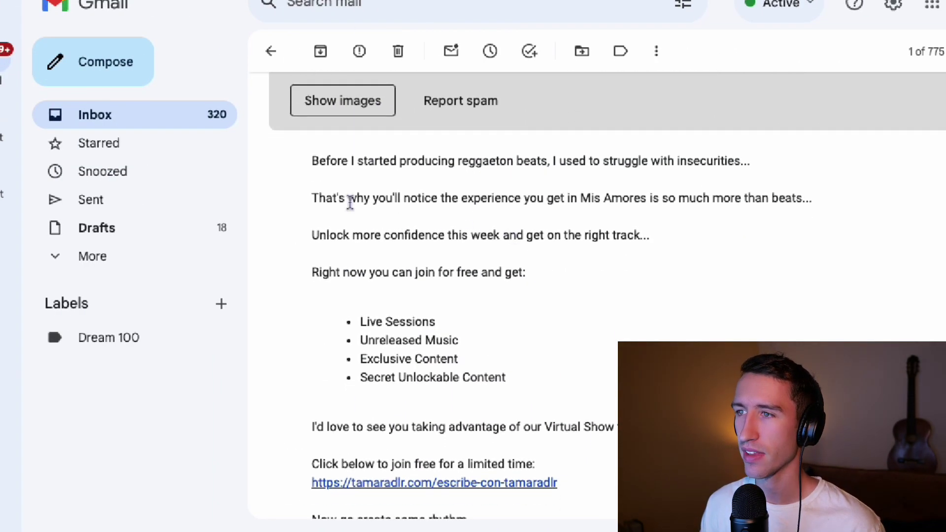
left_click_drag(333, 197, 558, 199)
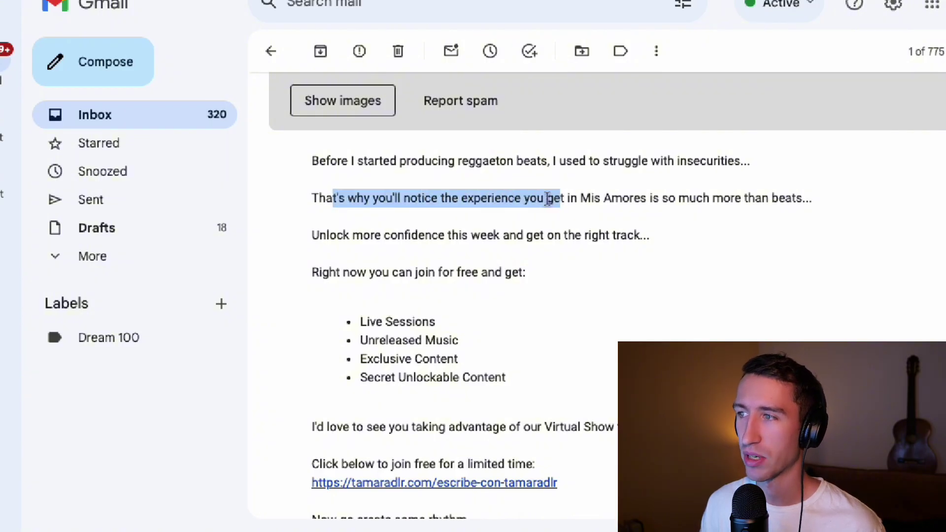
left_click(554, 199)
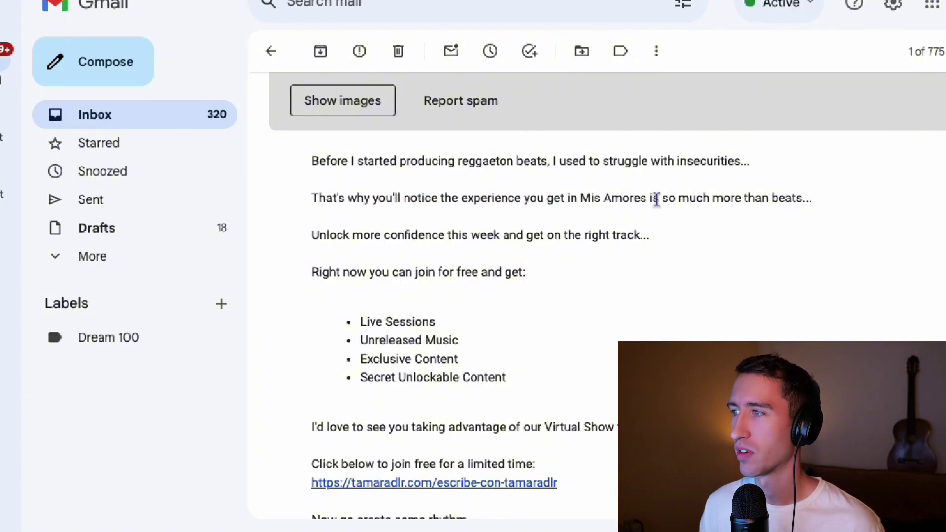
left_click_drag(646, 199, 583, 200)
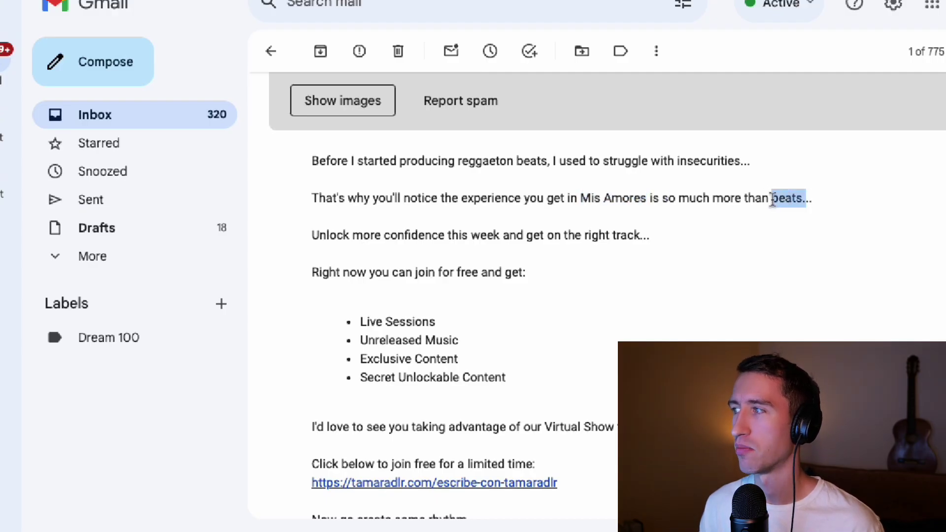
scroll(757, 199, "down", 1)
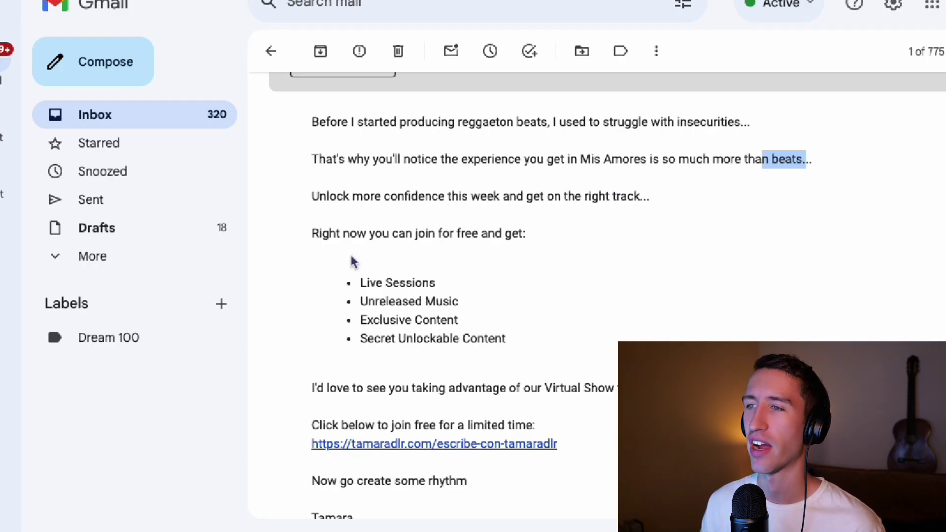
scroll(321, 253, "down", 1)
left_click_drag(380, 175, 437, 176)
double_click(440, 176)
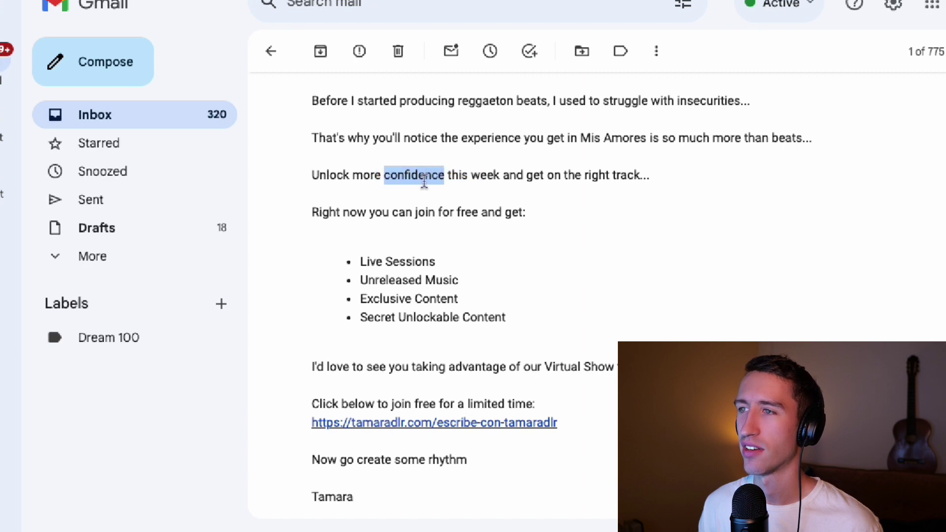
left_click(404, 217)
left_click_drag(326, 218, 525, 212)
scroll(531, 219, "down", 2)
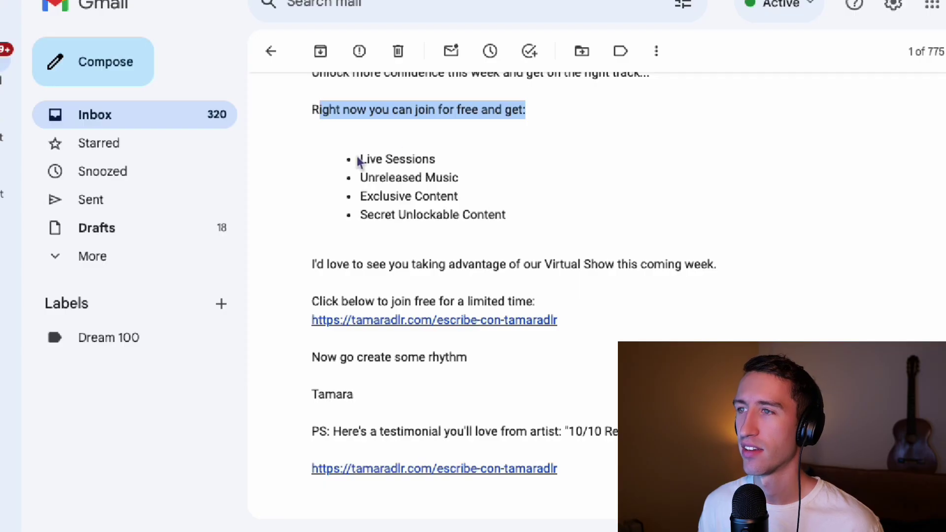
left_click_drag(358, 161, 476, 188)
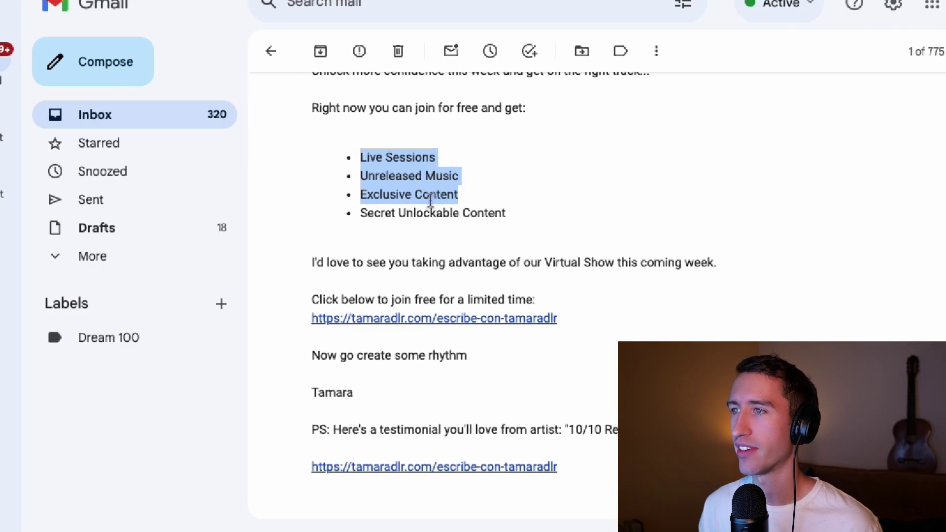
left_click(345, 161)
left_click_drag(353, 161, 537, 222)
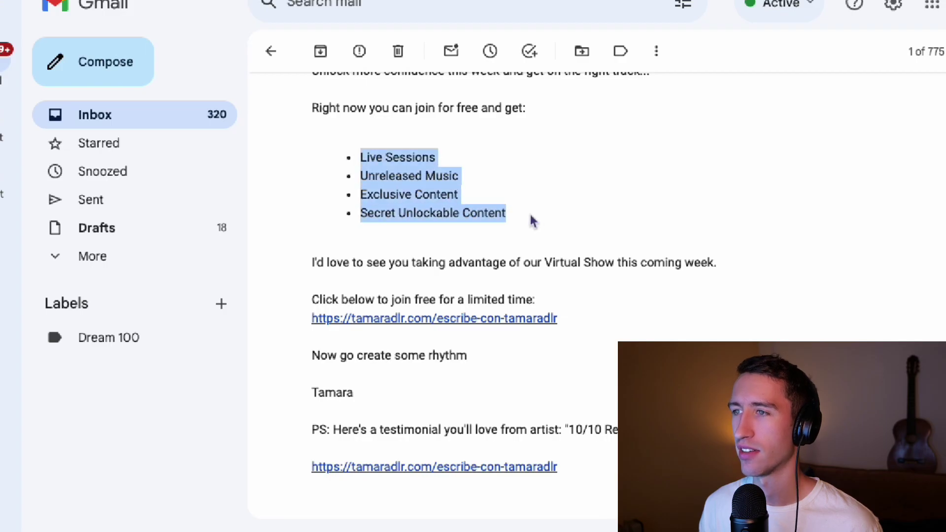
left_click(533, 221)
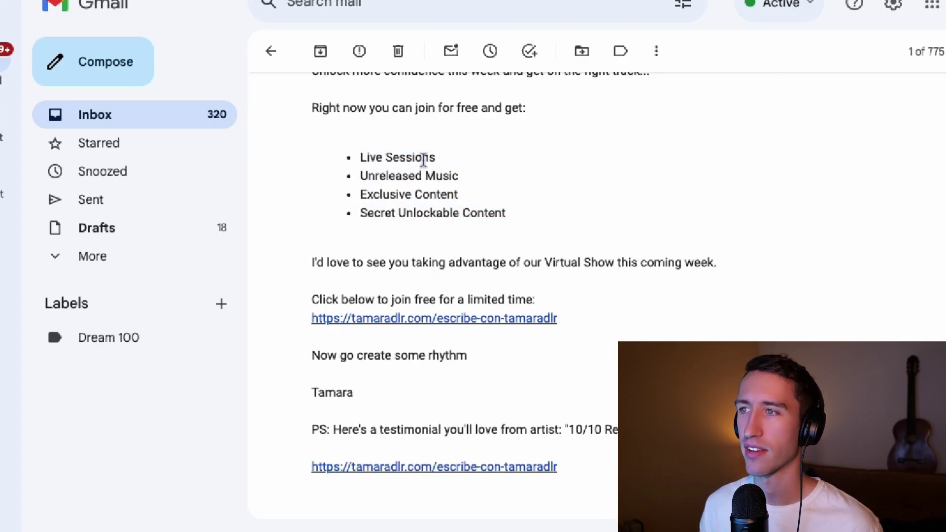
left_click_drag(396, 175, 526, 186)
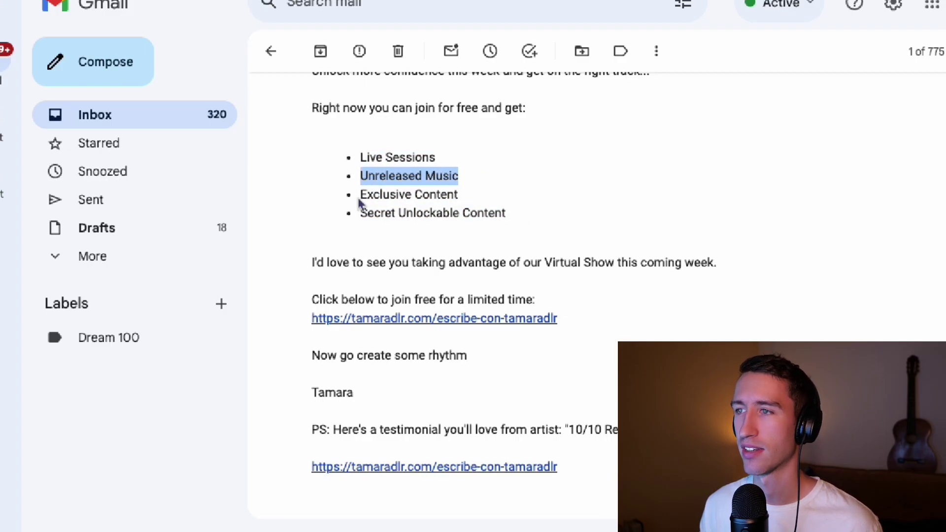
left_click_drag(360, 197, 527, 200)
left_click(371, 215)
scroll(545, 226, "down", 1)
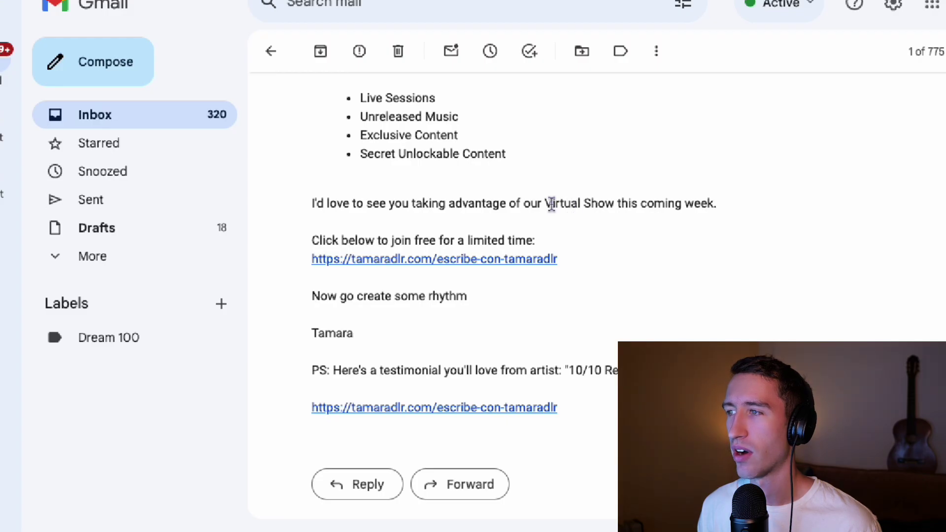
left_click_drag(545, 203, 609, 203)
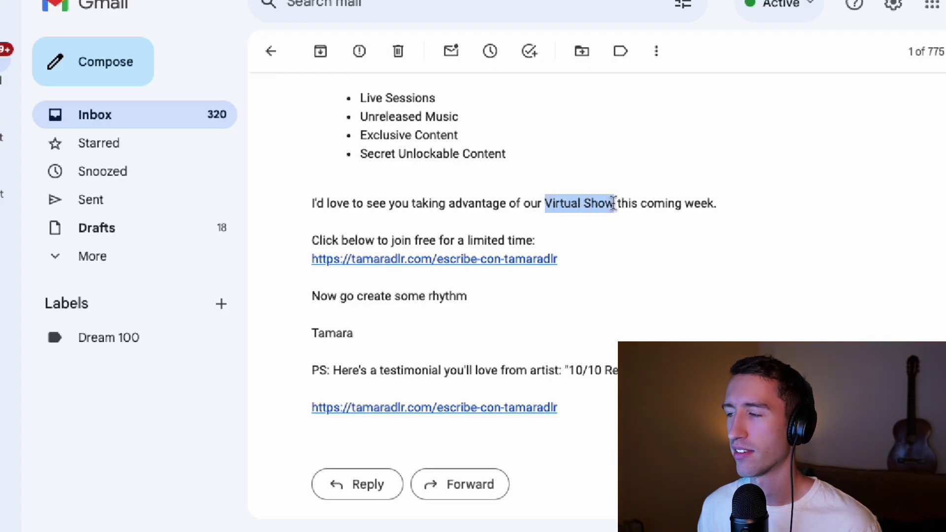
left_click(613, 203)
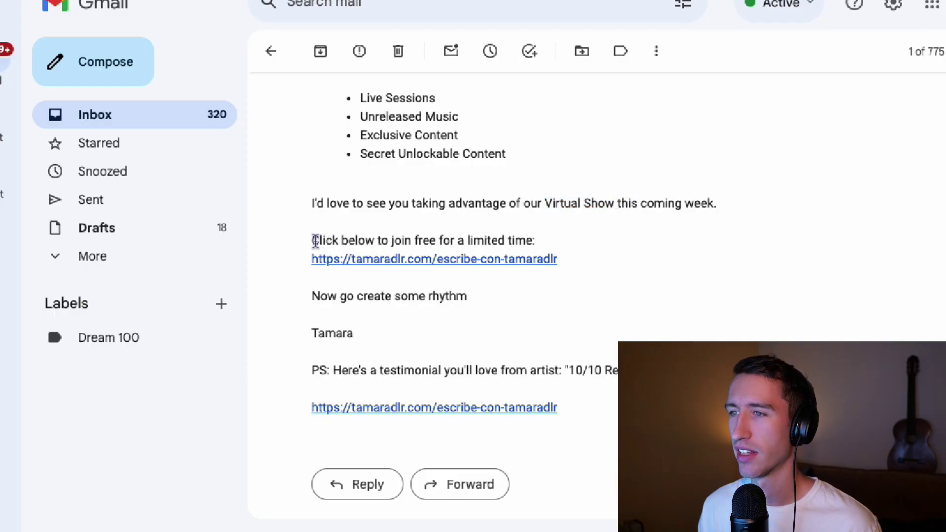
left_click_drag(315, 240, 556, 244)
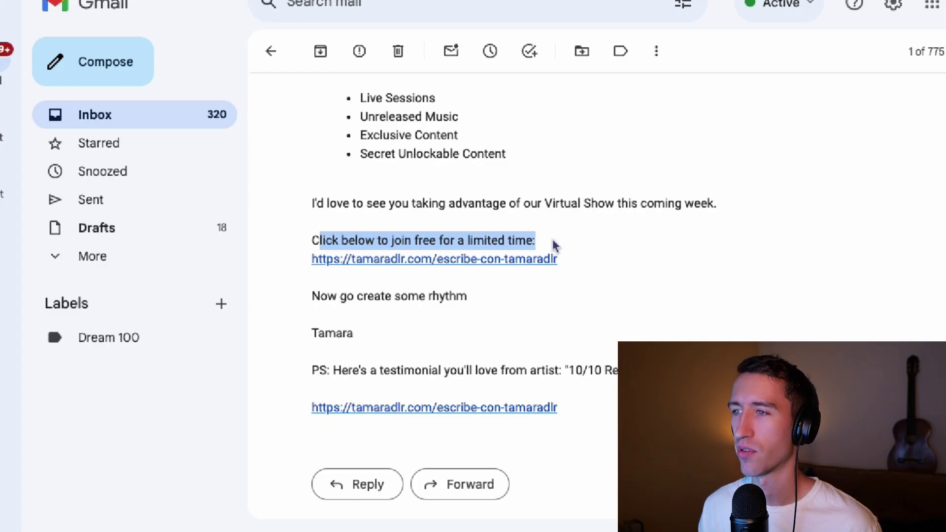
scroll(549, 249, "down", 1)
left_click_drag(494, 264, 315, 273)
scroll(392, 335, "down", 1)
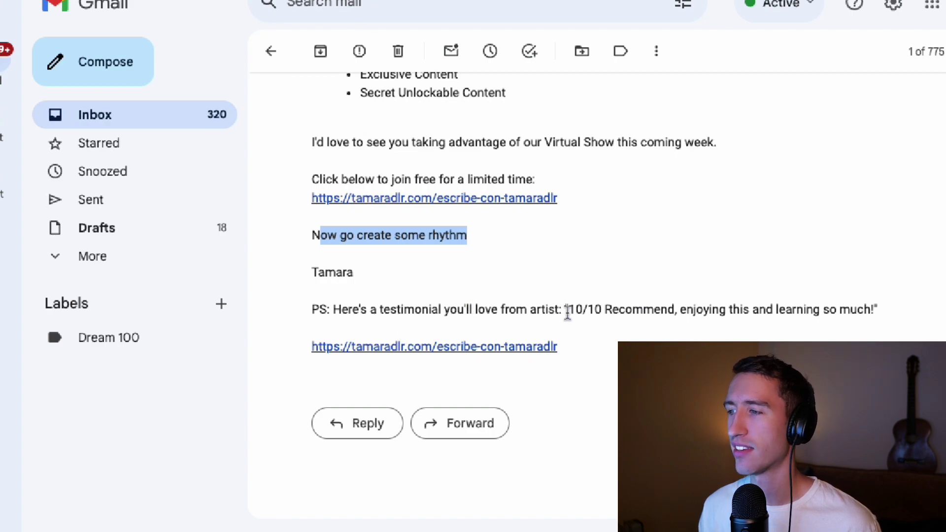
left_click_drag(568, 311, 820, 313)
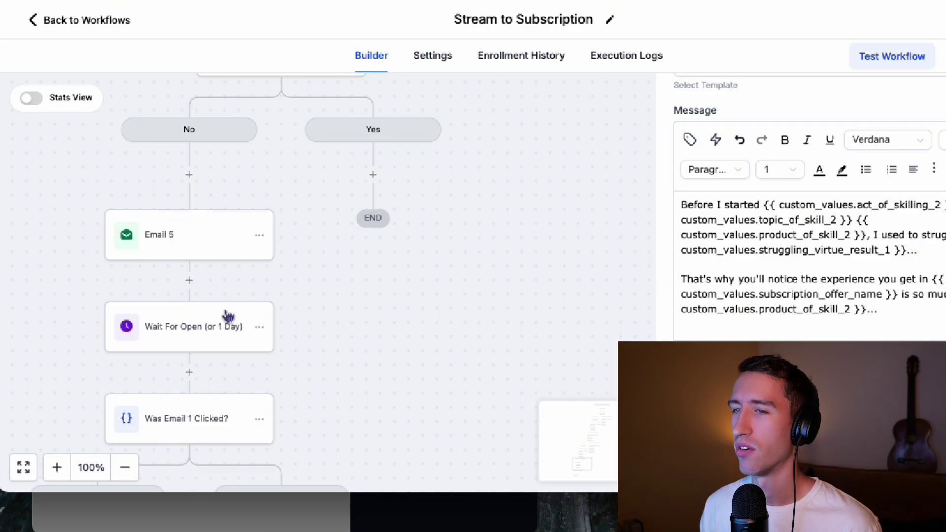
scroll(820, 267, "down", 10)
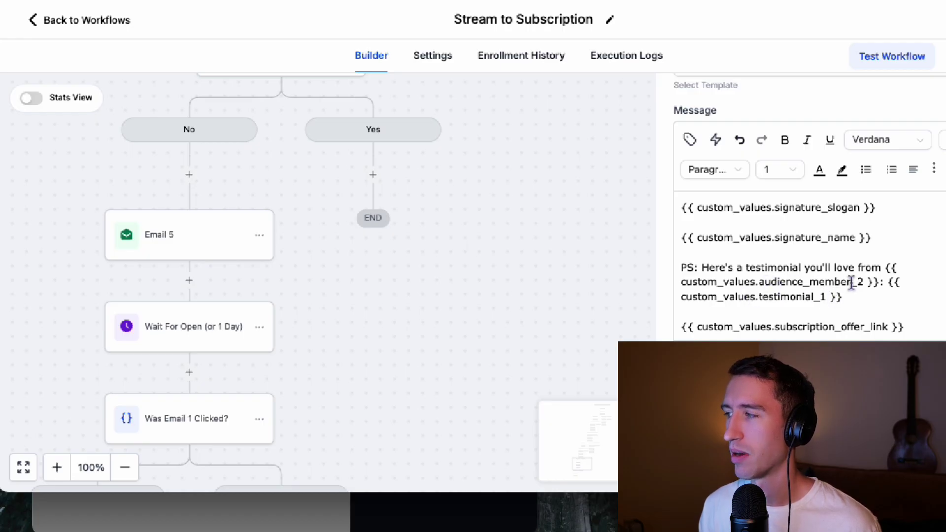
left_click_drag(832, 298, 767, 297)
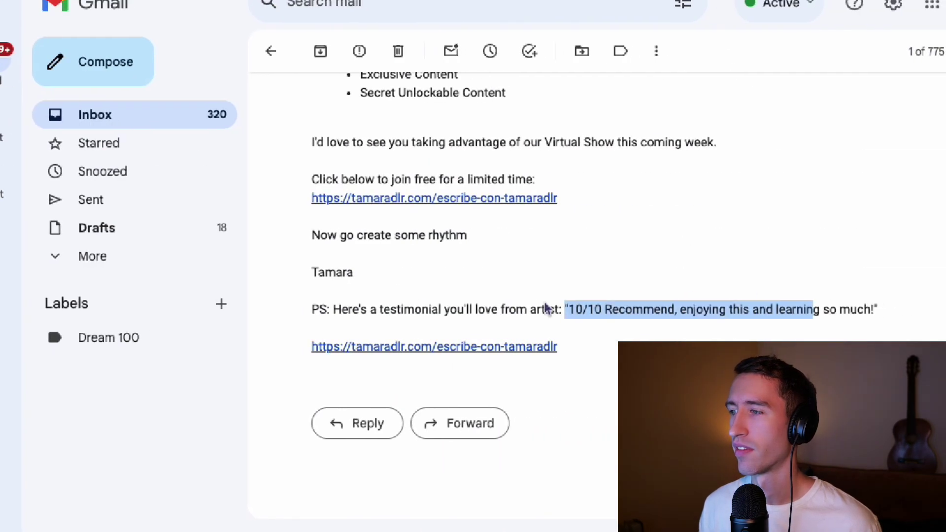
Clear the testimonial highlight and scroll through the email's offer list, join link and signature.
left_click(577, 304)
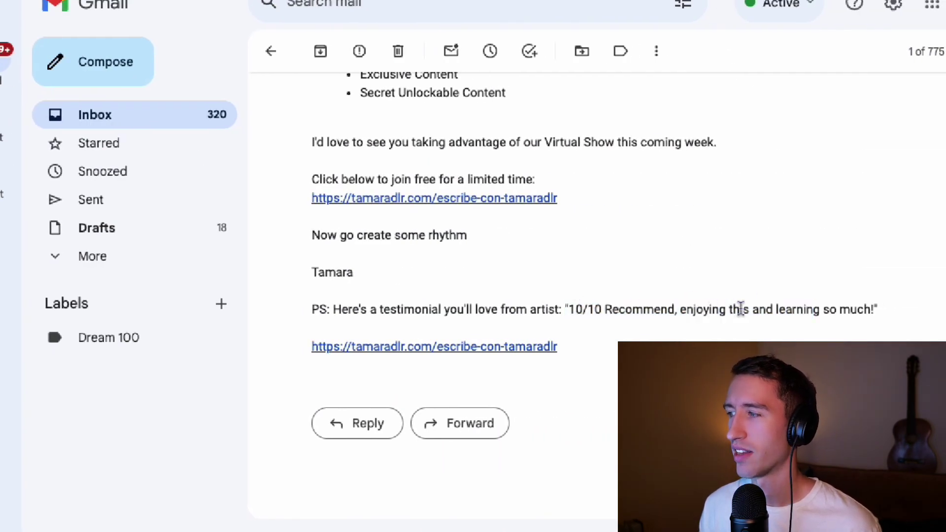
scroll(374, 290, "up", 5)
scroll(380, 288, "down", 5)
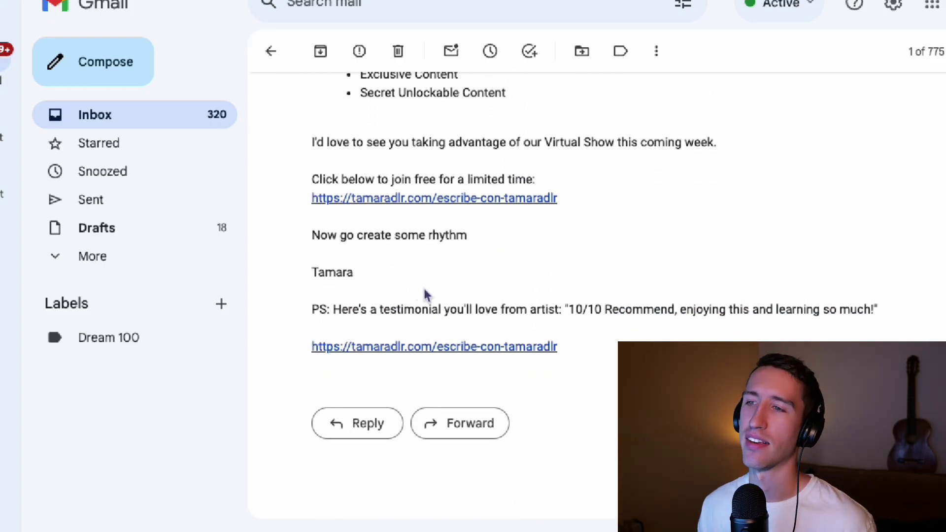
scroll(450, 293, "up", 1)
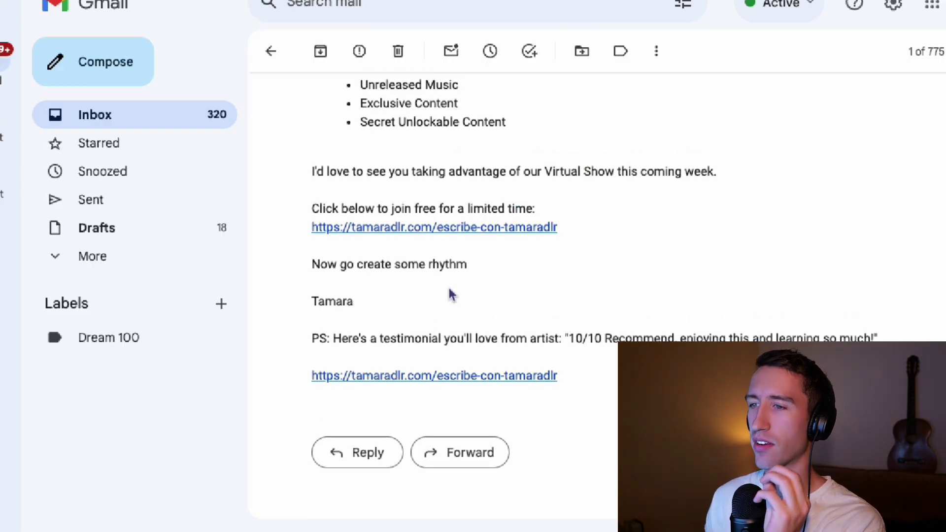
scroll(450, 292, "up", 8)
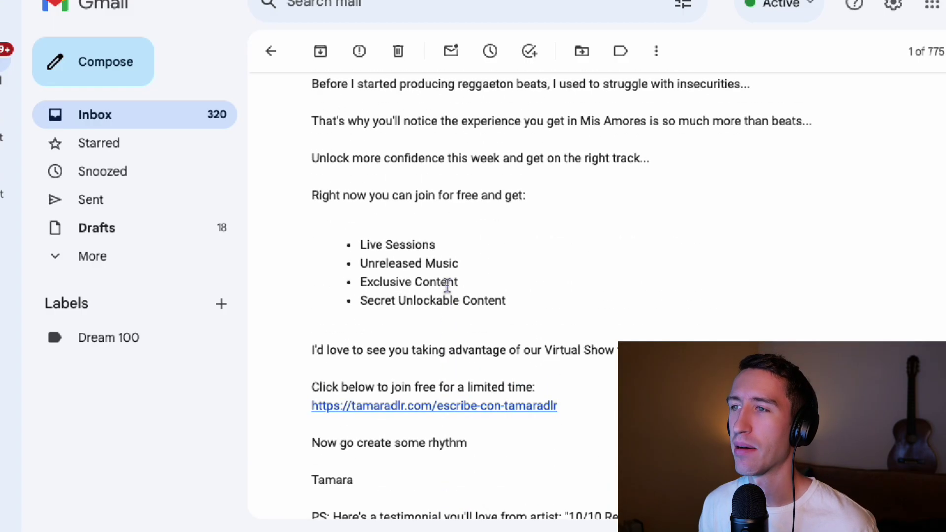
scroll(451, 293, "down", 8)
scroll(450, 292, "up", 2)
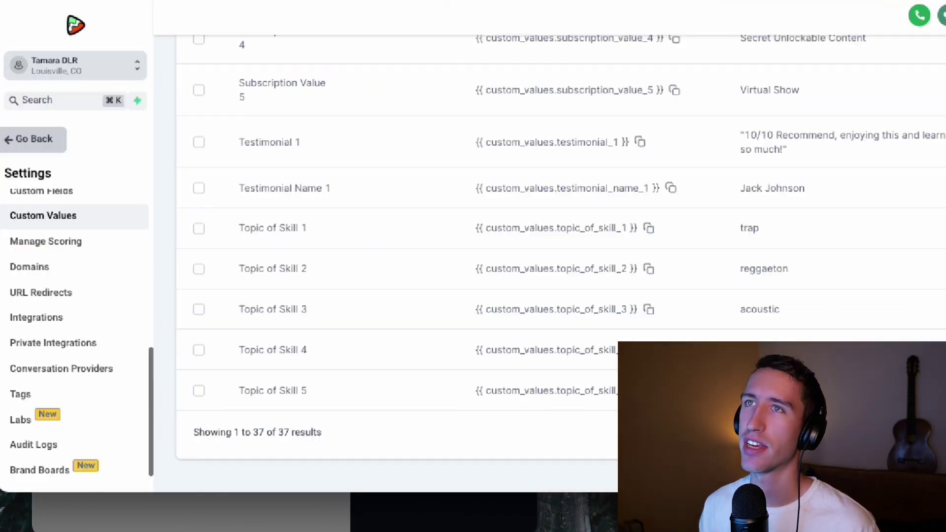
scroll(660, 172, "down", 1)
scroll(654, 182, "up", 10)
scroll(717, 306, "up", 4)
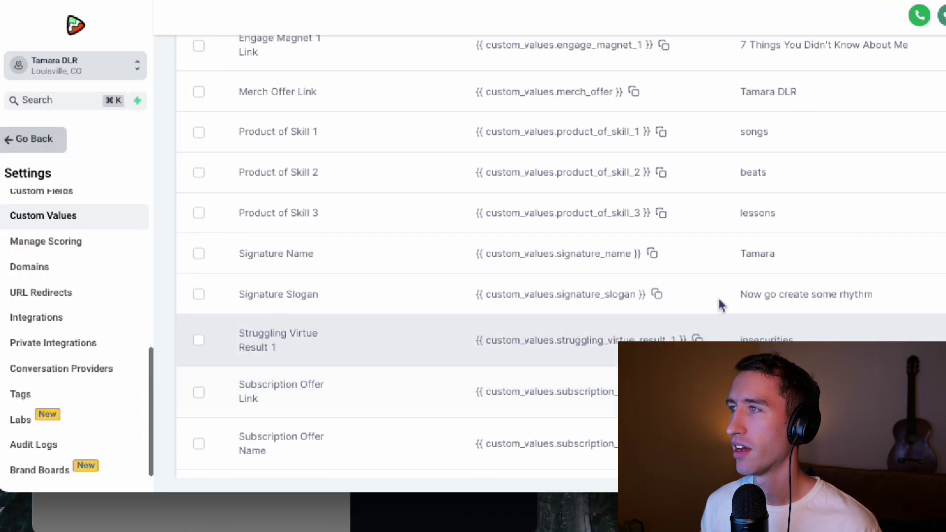
scroll(660, 347, "up", 5)
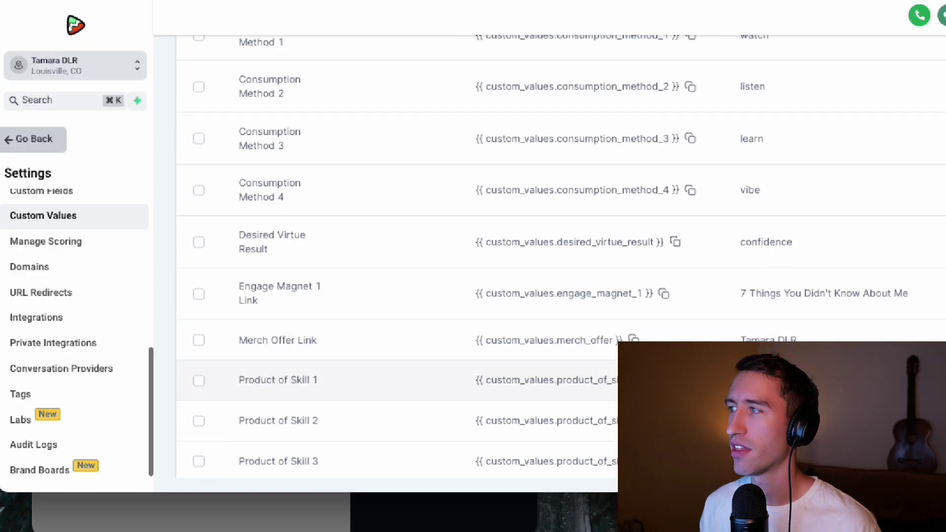
scroll(660, 347, "up", 5)
scroll(660, 348, "down", 5)
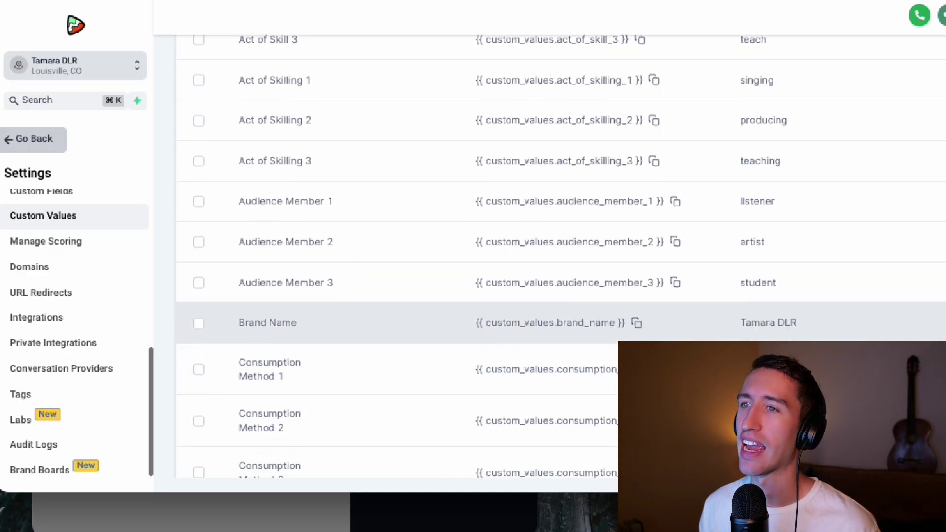
scroll(671, 327, "down", 5)
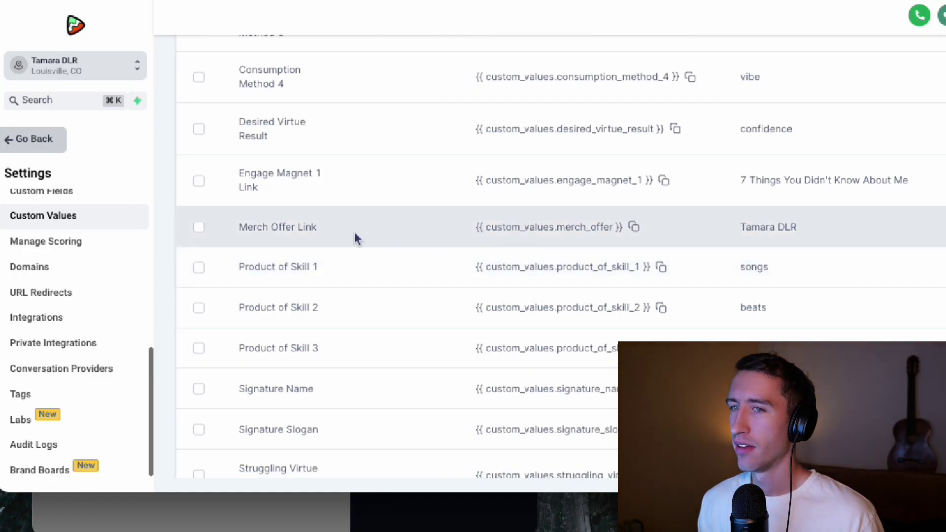
scroll(491, 283, "up", 10)
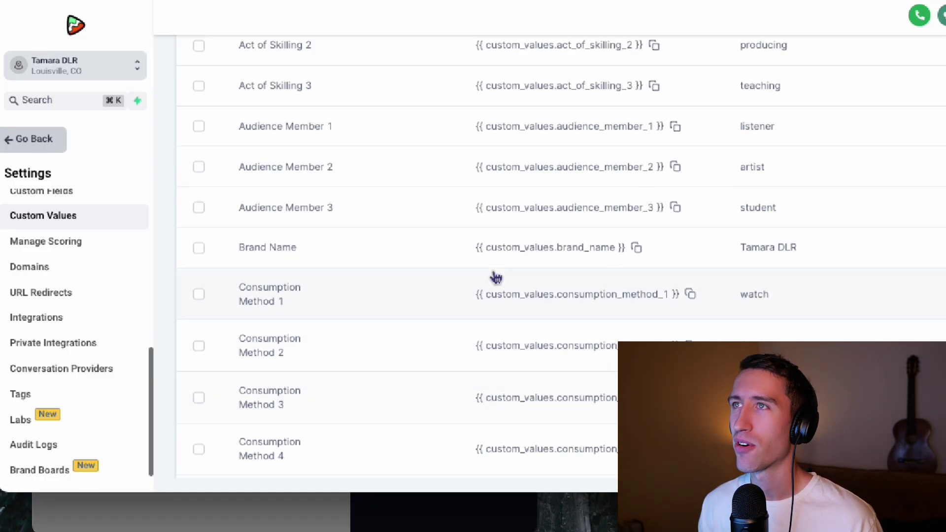
key("ctrl+Tab")
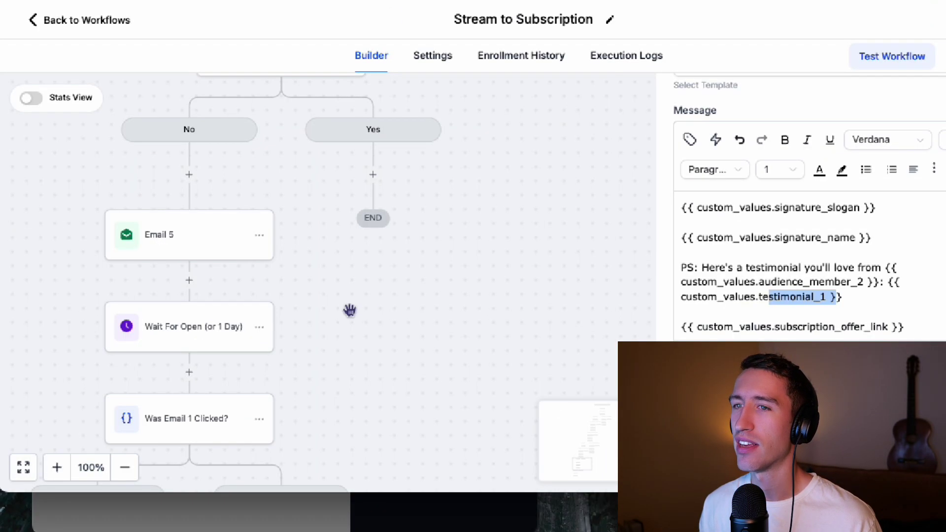
left_click_drag(348, 309, 451, 291)
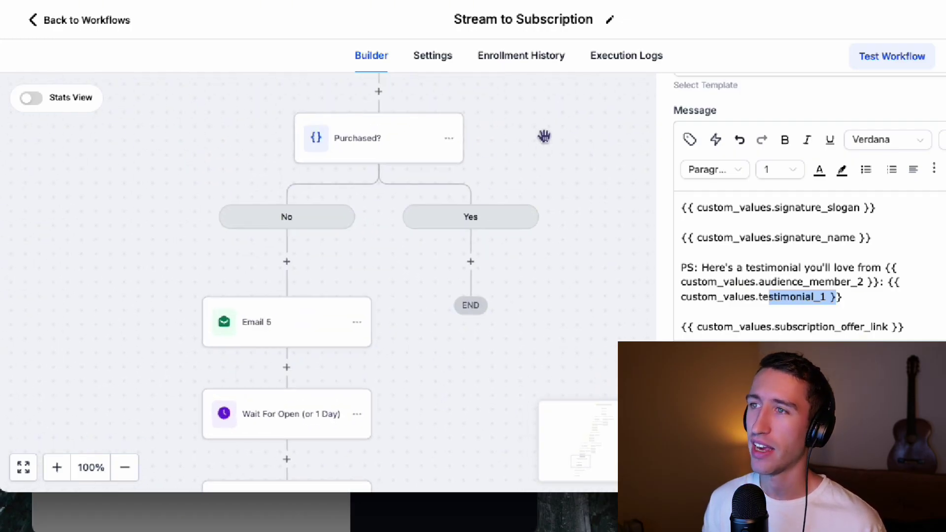
left_click_drag(542, 137, 428, 253)
left_click_drag(486, 232, 431, 250)
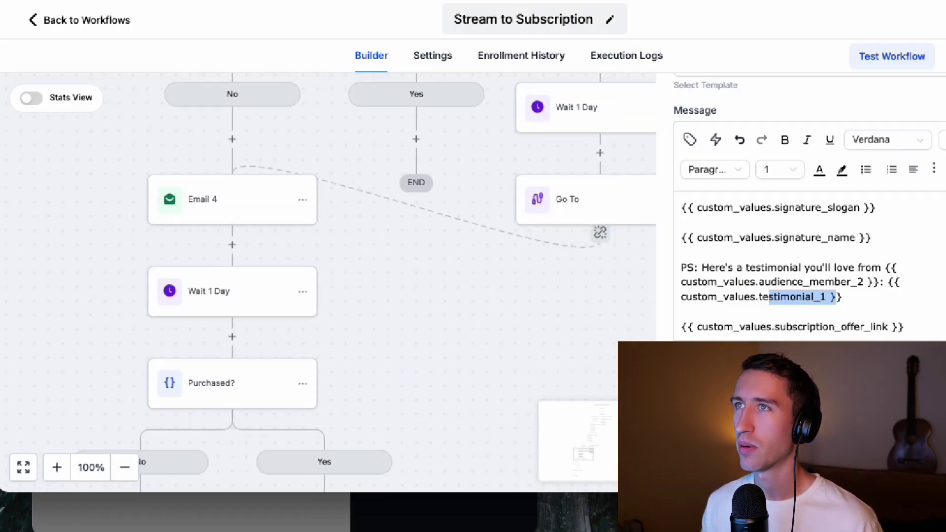
key("ctrl+Tab")
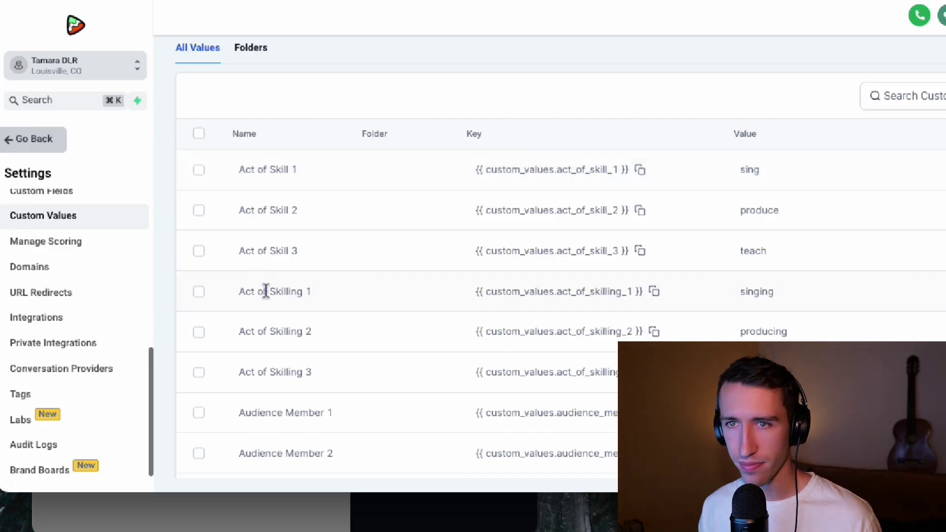
key("ctrl+shift+Tab")
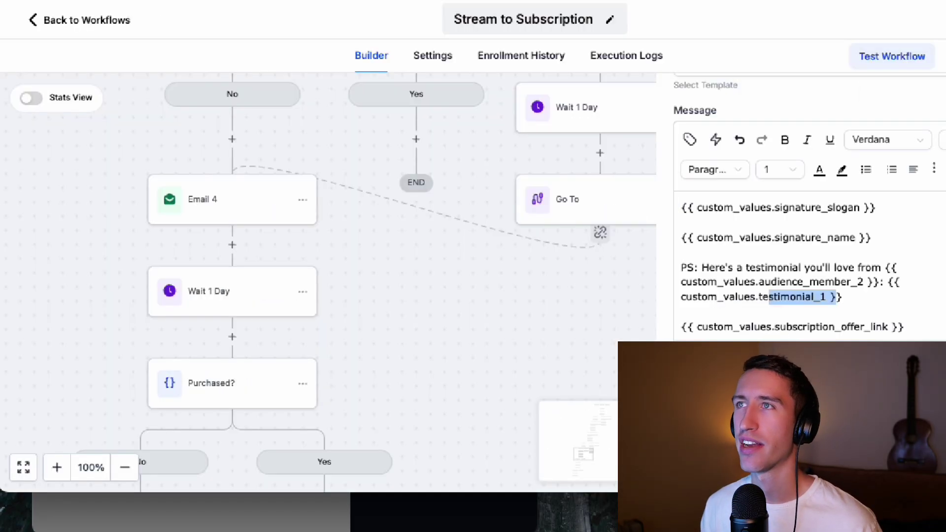
left_click_drag(497, 281, 383, 460)
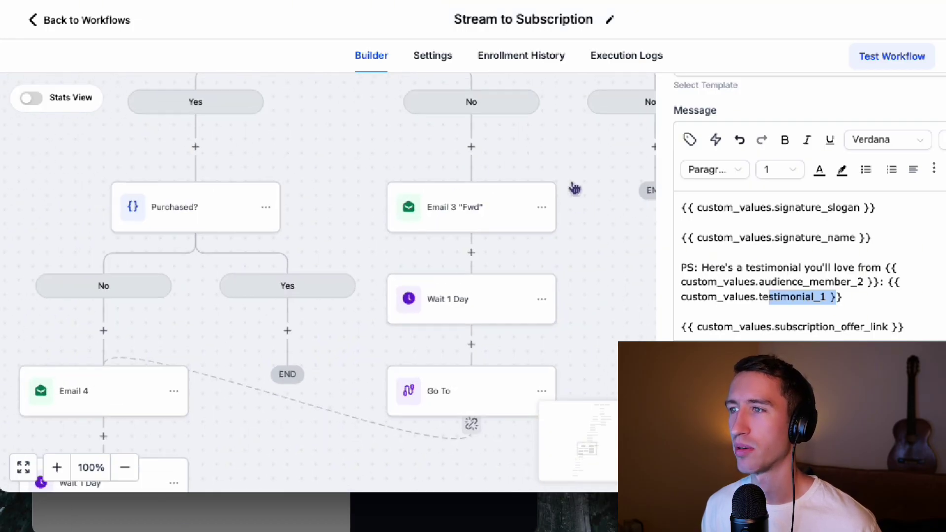
left_click_drag(568, 171, 548, 321)
left_click_drag(504, 228, 583, 283)
left_click_drag(640, 173, 596, 372)
left_click_drag(593, 145, 526, 321)
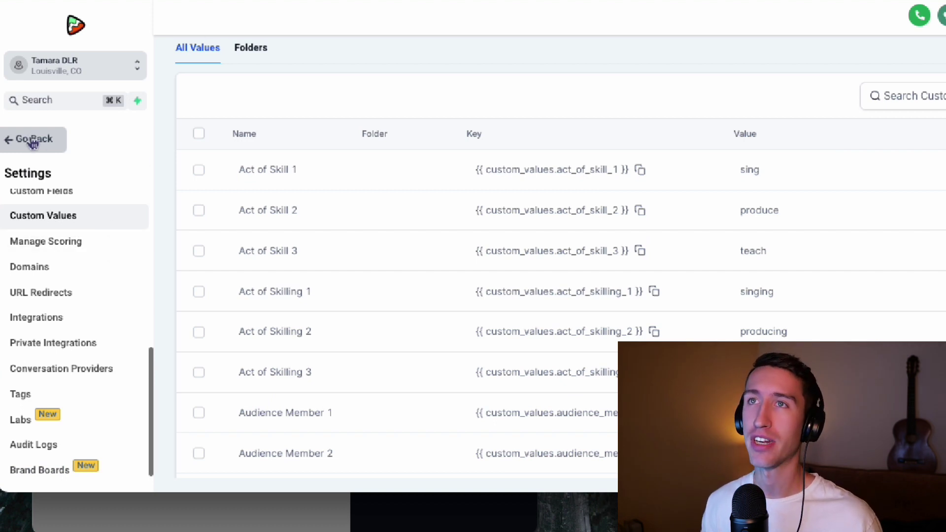
Leave Settings and open Contacts, showing the All smart list of 261 records.
left_click(33, 142)
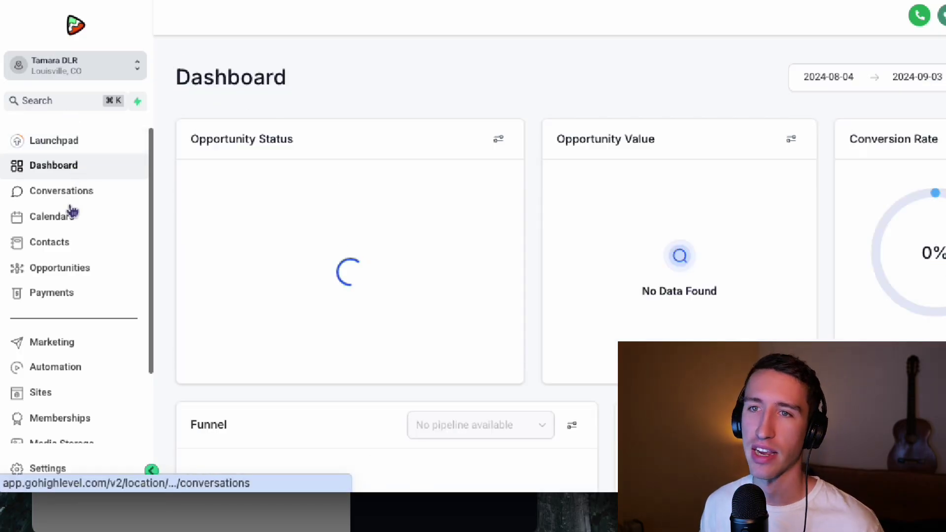
left_click(76, 245)
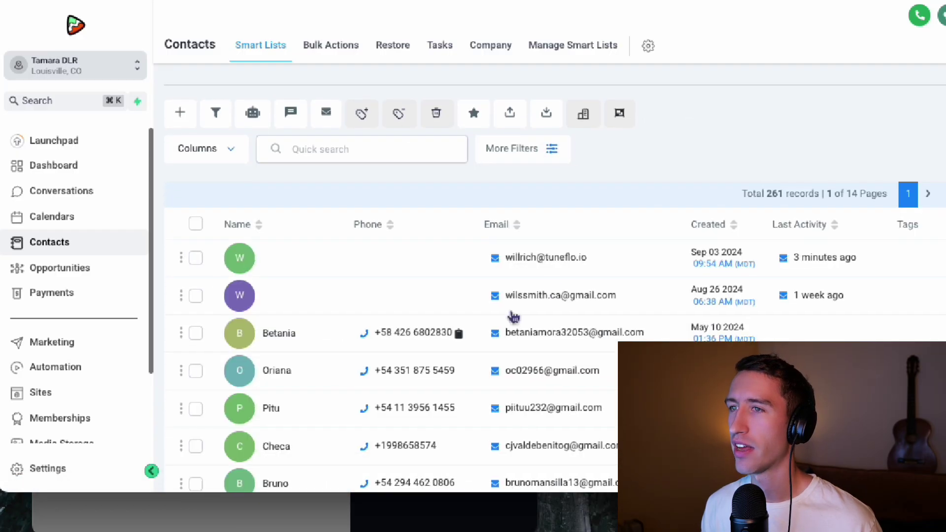
scroll(466, 239, "down", 2)
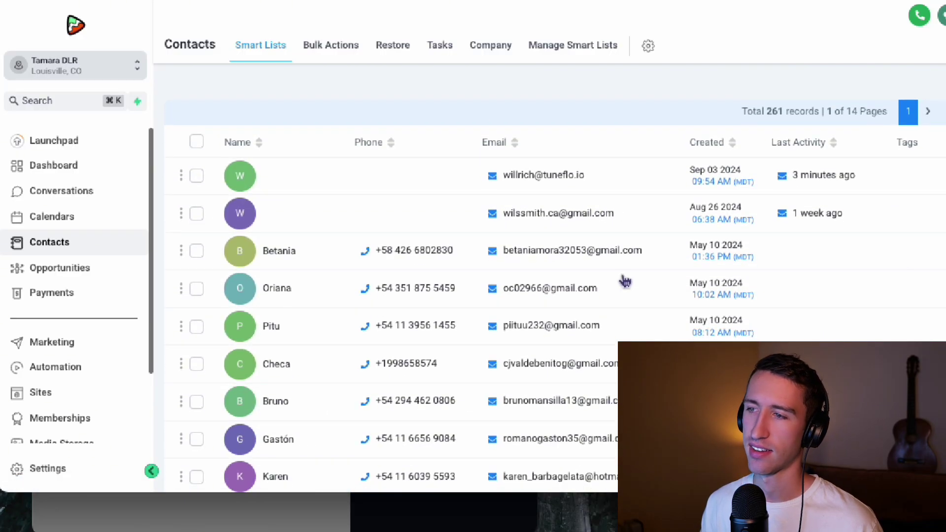
scroll(606, 323, "up", 2)
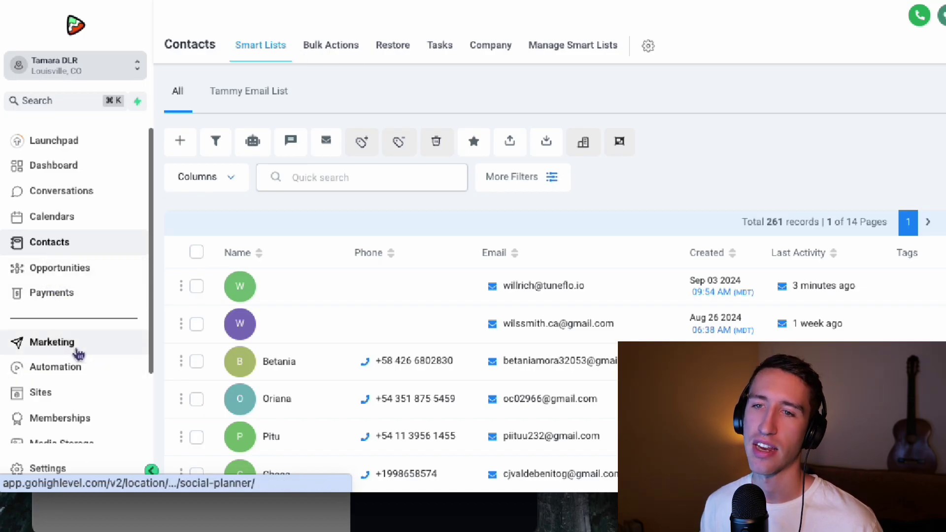
Open Marketing to reach the empty Social Planner for 2024-04-03 to 2024-10-03.
left_click(63, 345)
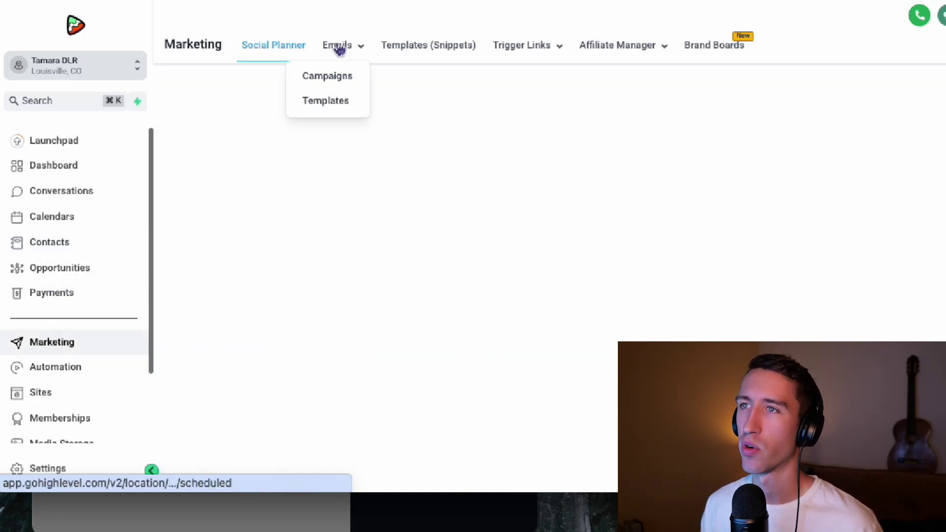
mouse_move(349, 49)
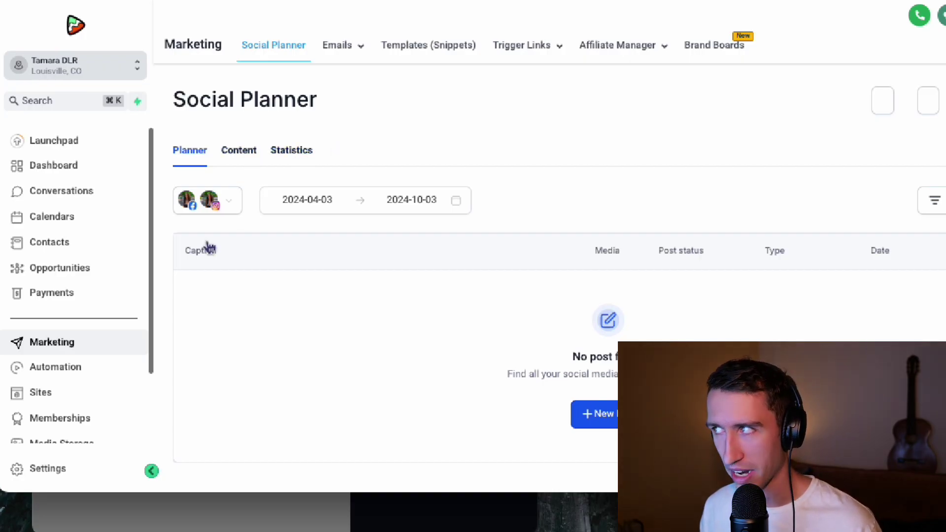
Try the landing page's Join event offer popup, then close it.
scroll(51, 351, "down", 1)
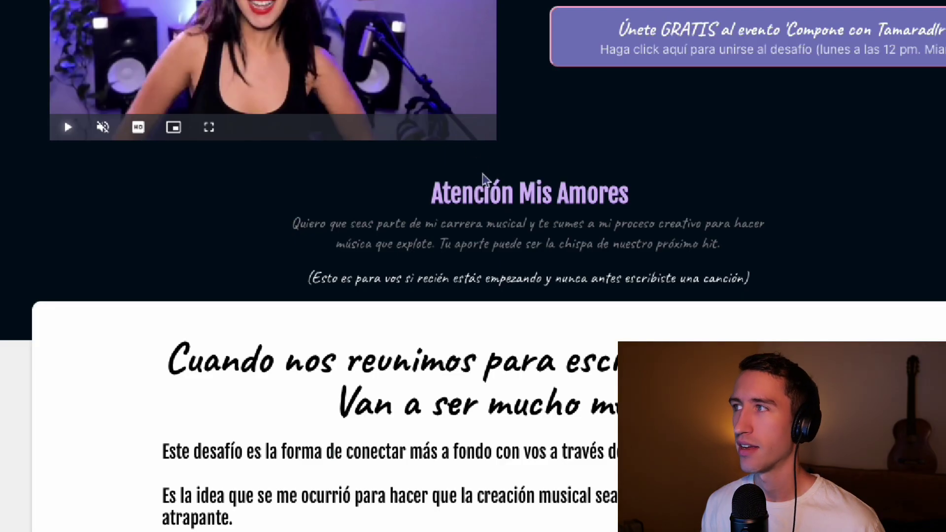
scroll(483, 184, "up", 5)
scroll(523, 250, "down", 10)
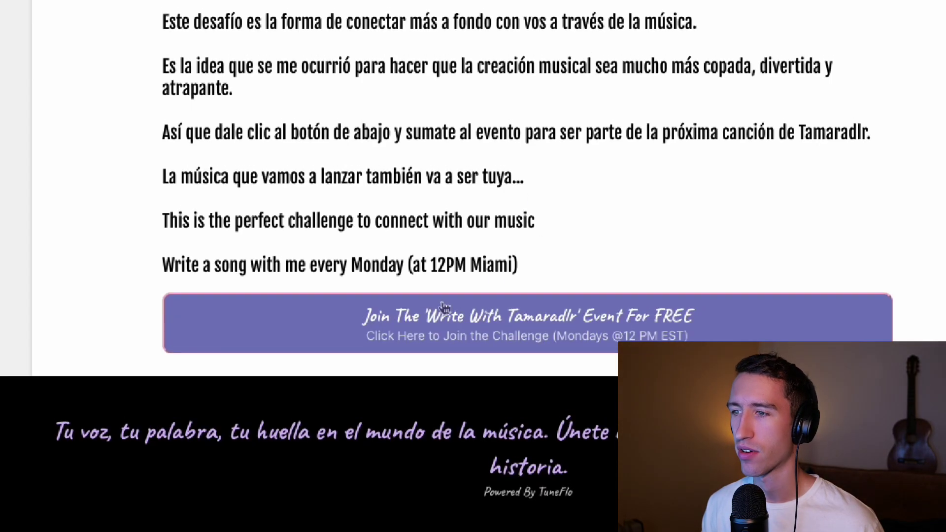
left_click(479, 328)
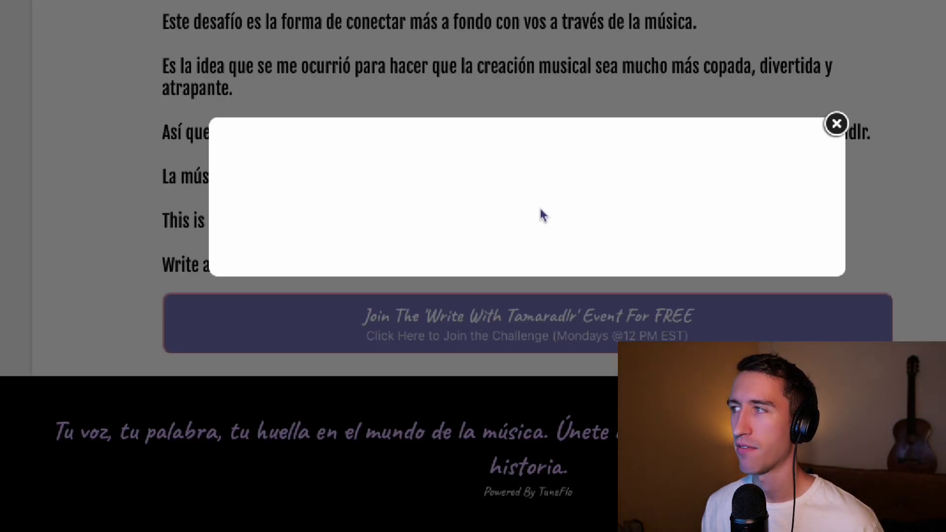
left_click(836, 124)
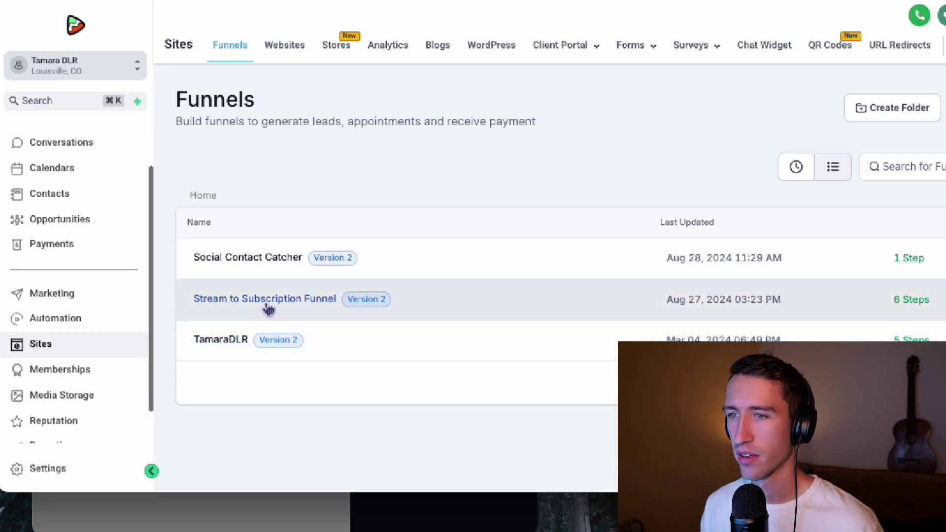
Open the Stream to Subscription Funnel and select its VPYA: Join VIP step.
left_click(266, 301)
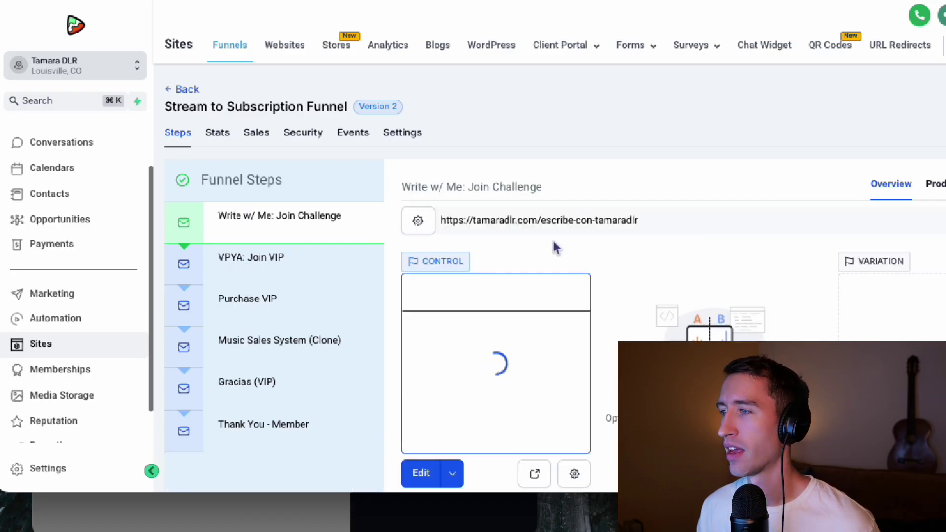
scroll(555, 248, "down", 3)
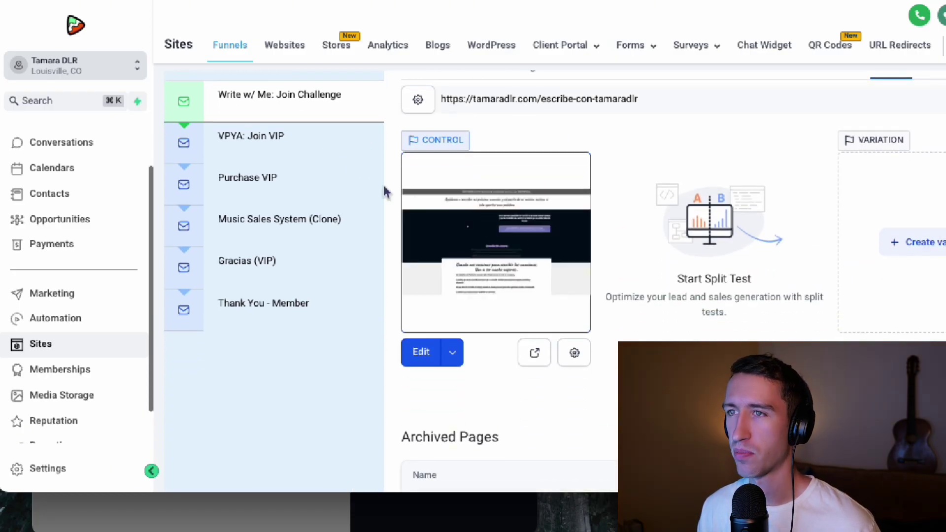
left_click(302, 147)
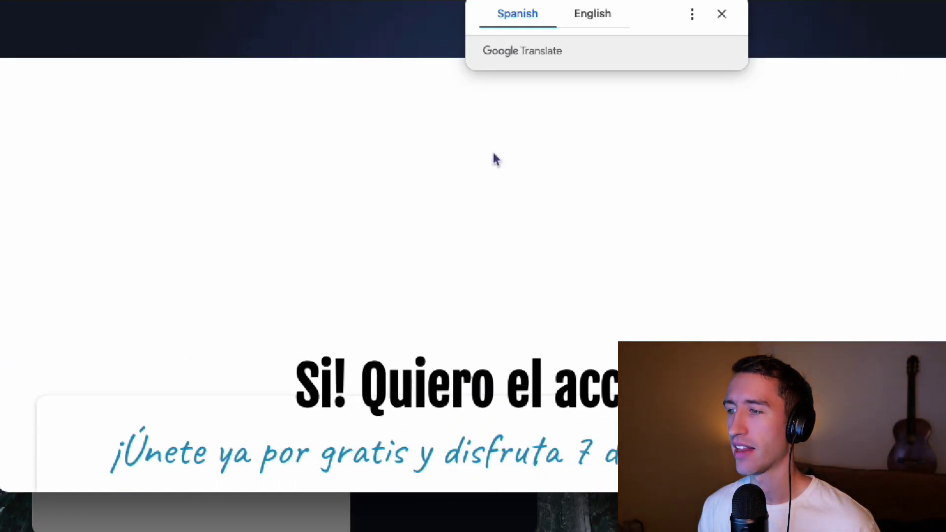
Scroll down the 'Si! Quiero el acceso VIP' page through its offer and benefits list.
scroll(507, 161, "up", 2)
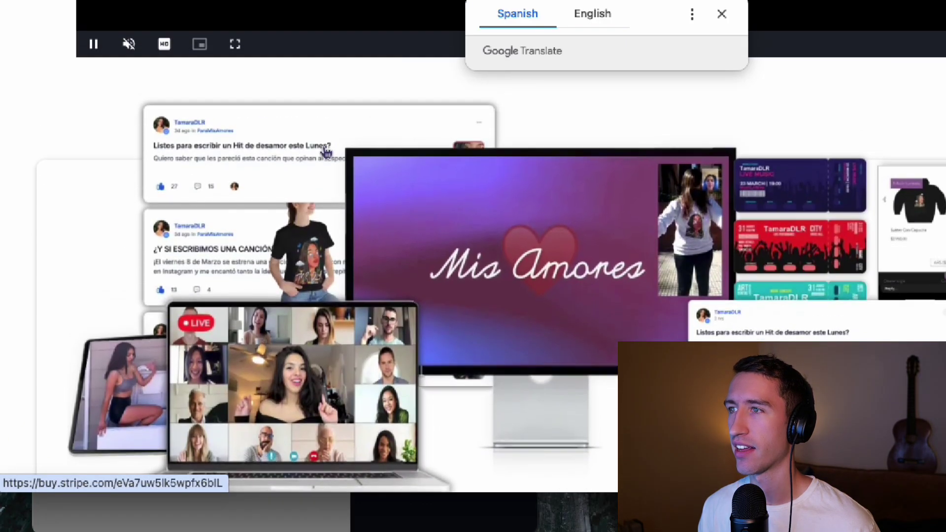
scroll(259, 92, "down", 1)
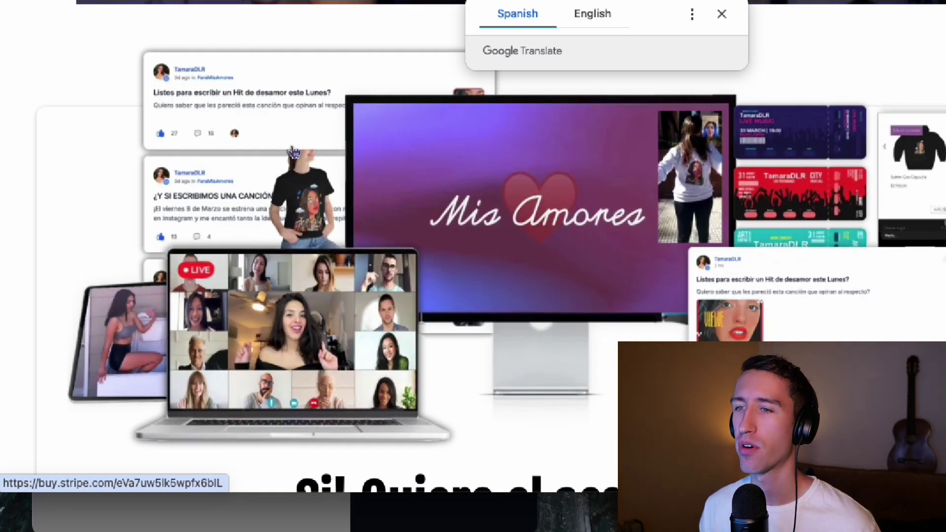
scroll(887, 181, "down", 1)
scroll(788, 201, "down", 3)
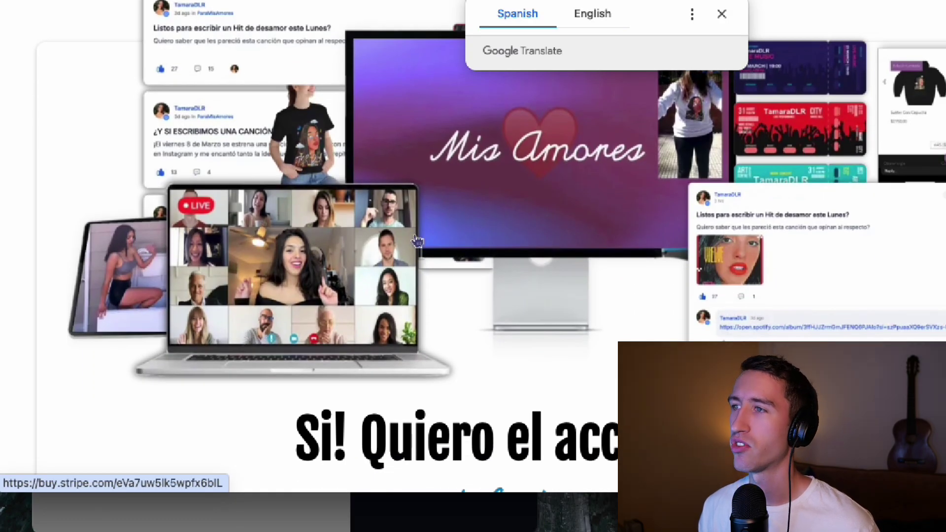
scroll(591, 165, "down", 5)
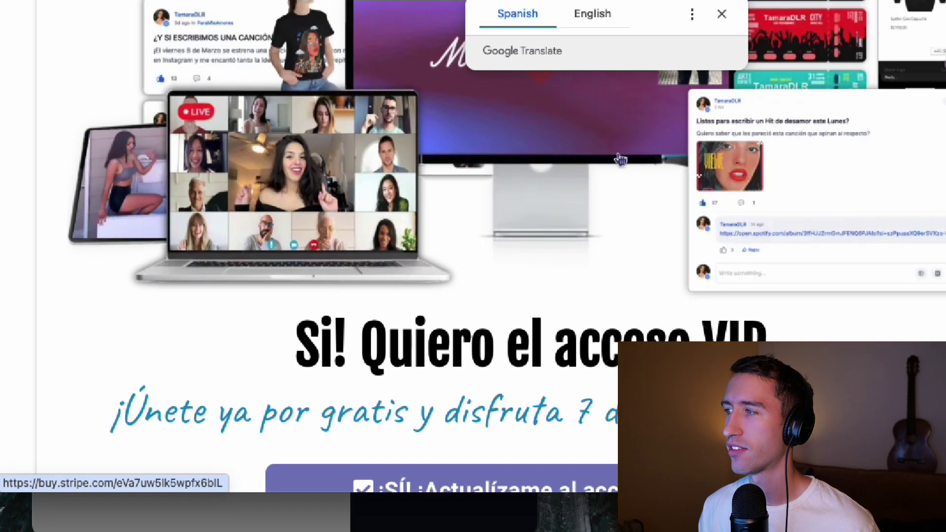
scroll(425, 191, "down", 15)
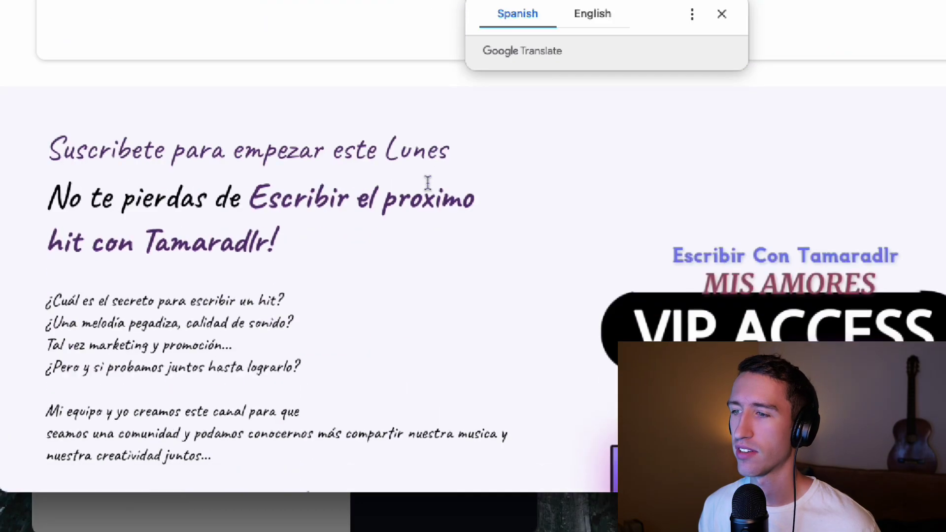
scroll(428, 191, "down", 20)
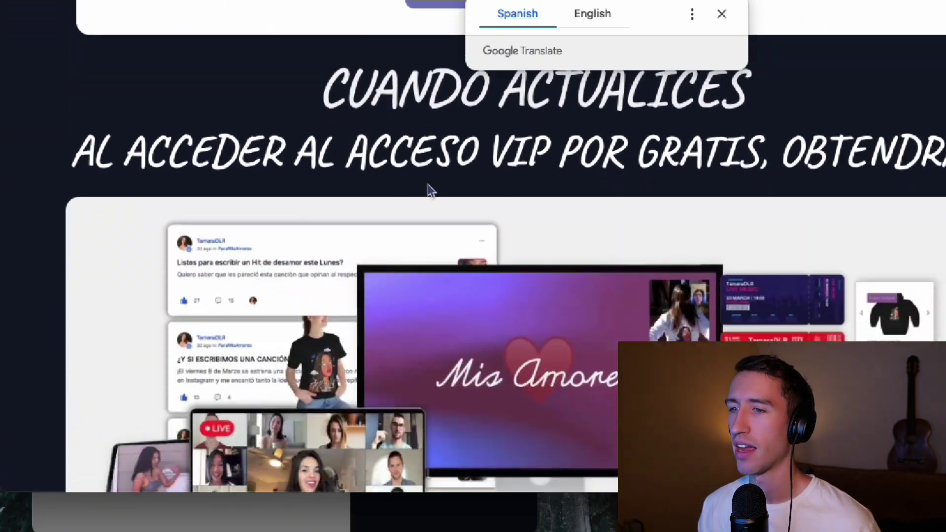
scroll(429, 190, "down", 15)
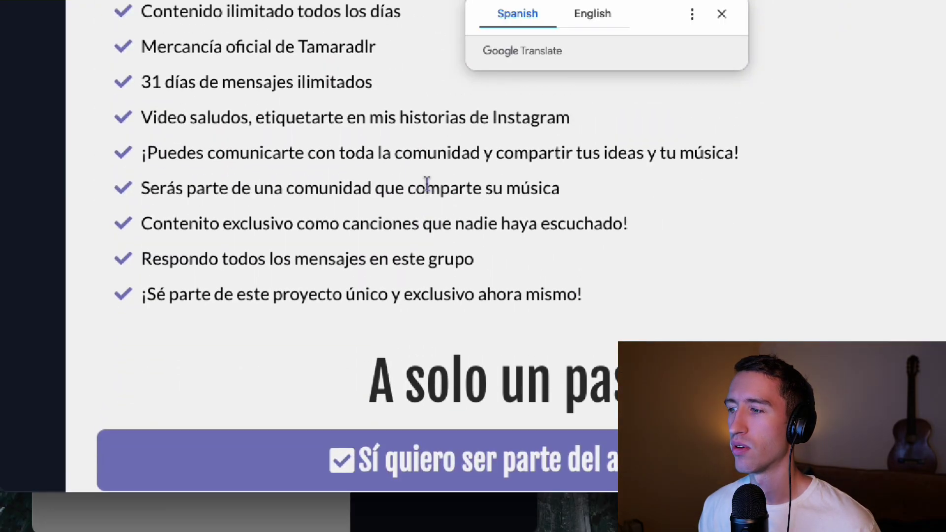
scroll(426, 183, "up", 5)
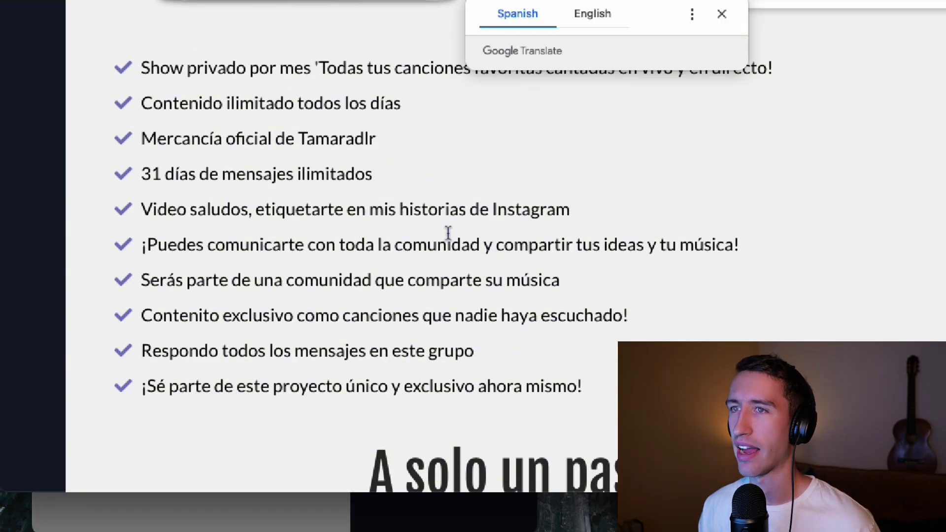
scroll(491, 223, "down", 15)
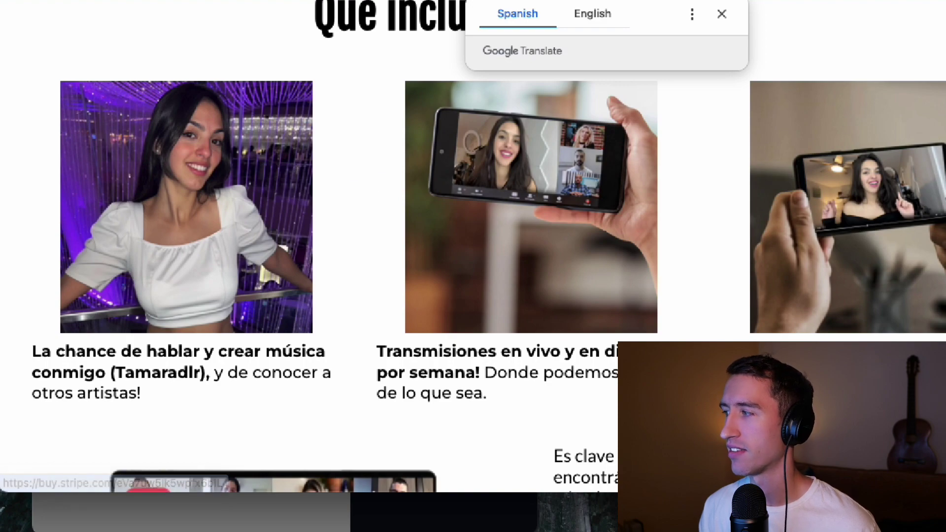
scroll(523, 321, "down", 9)
scroll(669, 320, "up", 9)
scroll(516, 283, "down", 15)
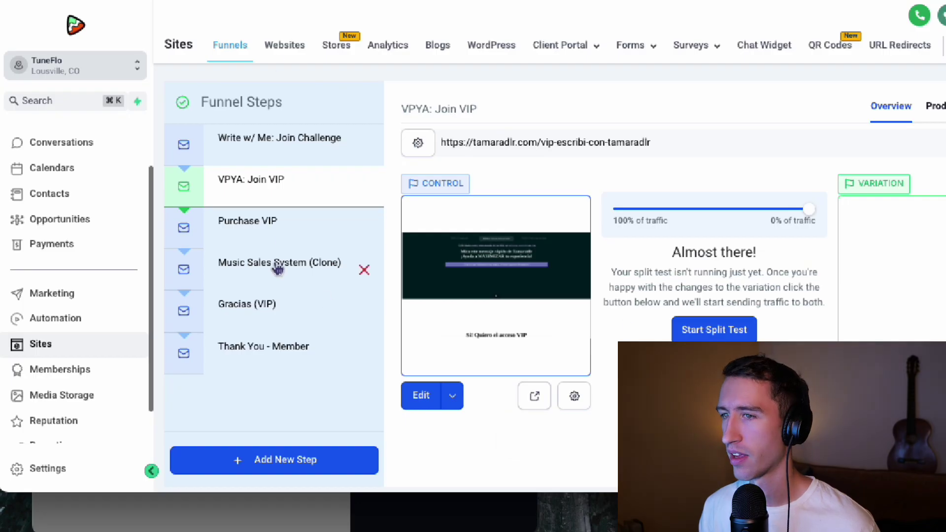
Open the live preview of the Purchase VIP order page.
left_click(264, 220)
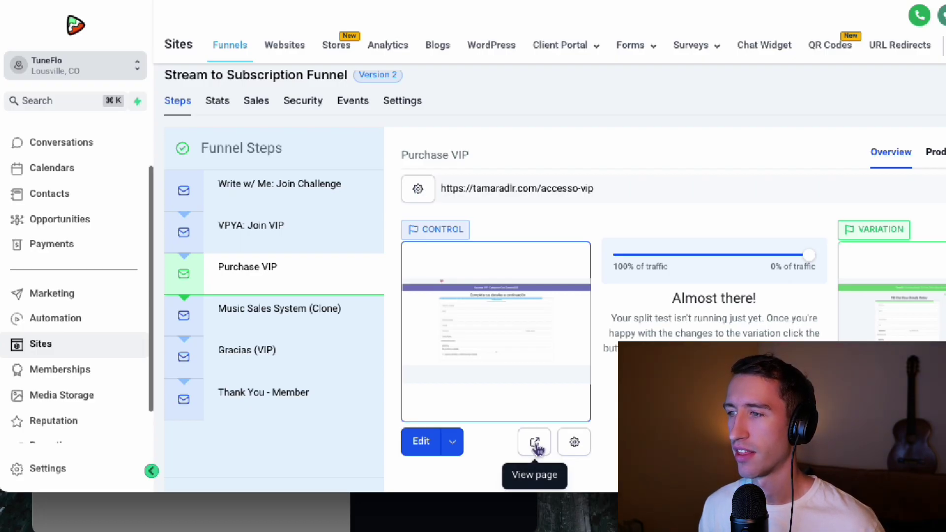
left_click(536, 443)
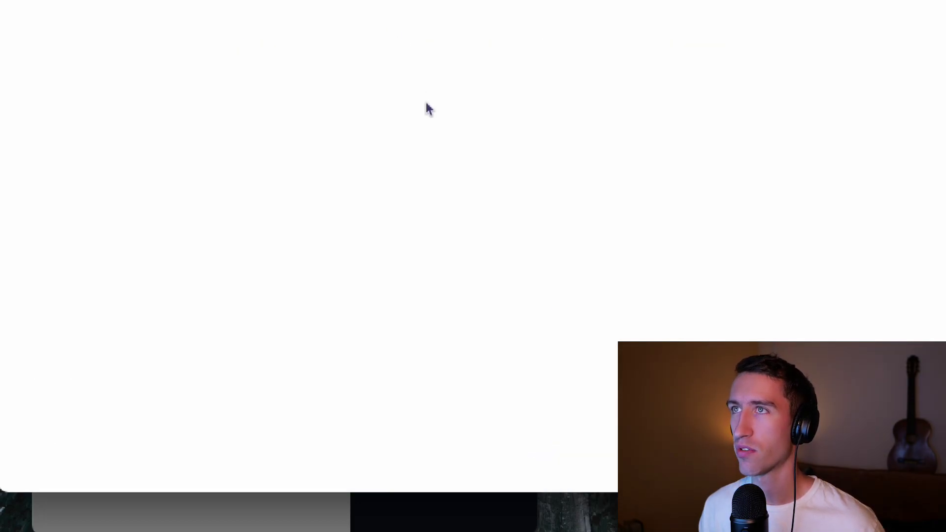
scroll(449, 158, "down", 1)
scroll(453, 152, "down", 6)
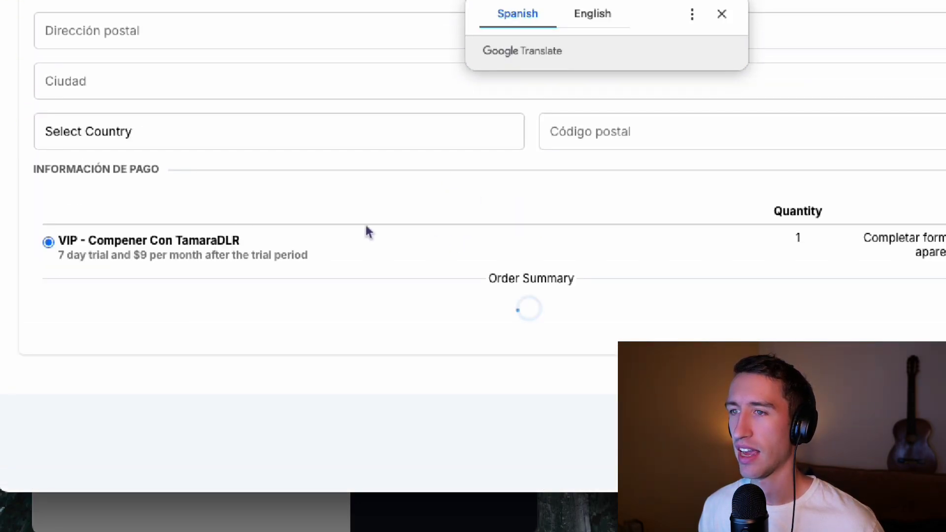
Review the checkout form's 7 day trial and $9 per month VIP pricing.
left_click_drag(96, 261, 226, 254)
left_click(370, 281)
scroll(391, 281, "down", 3)
scroll(394, 281, "up", 3)
scroll(394, 281, "up", 3)
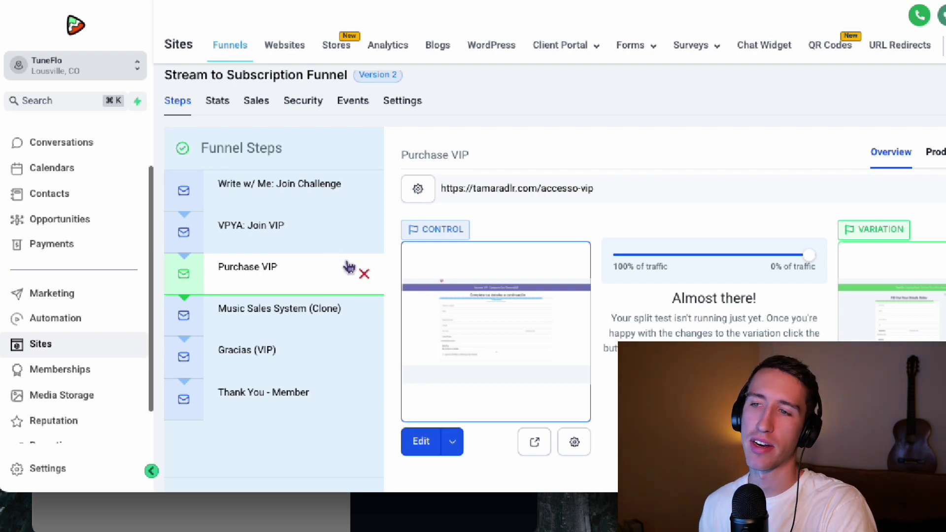
Open the Music Sales System (Clone) upsell page and dismiss the translation popup.
left_click(291, 310)
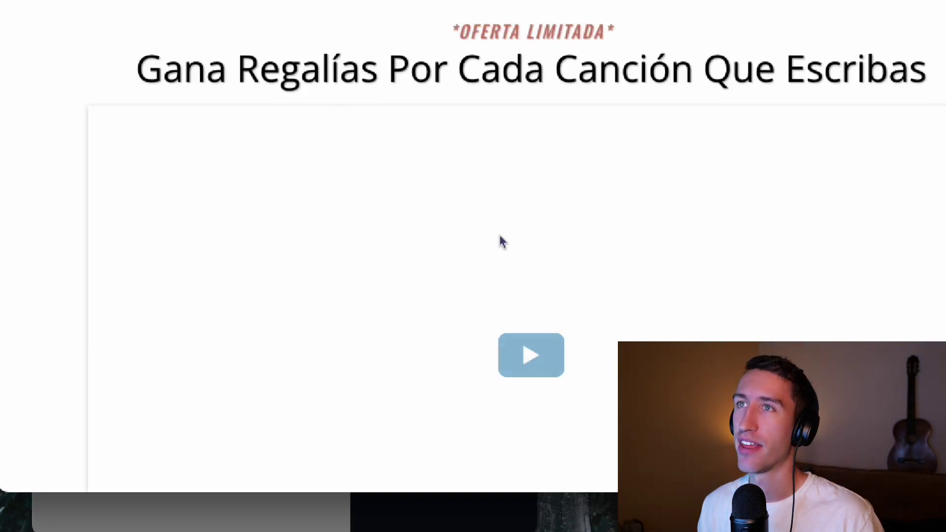
left_click(722, 14)
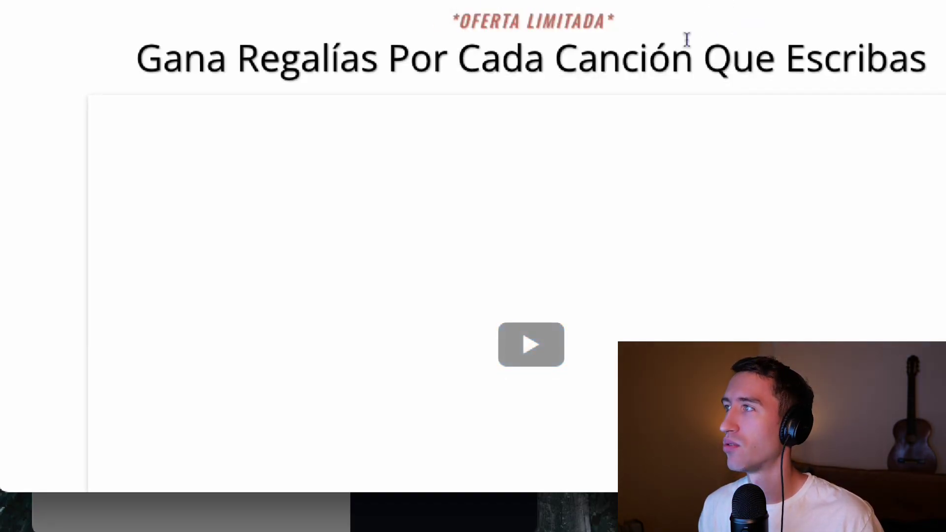
scroll(648, 70, "down", 1)
scroll(542, 83, "up", 1)
scroll(452, 93, "down", 2)
Play the royalties-offer video and review the $47 add-to-cart offer below it.
left_click(452, 94)
scroll(452, 93, "down", 3)
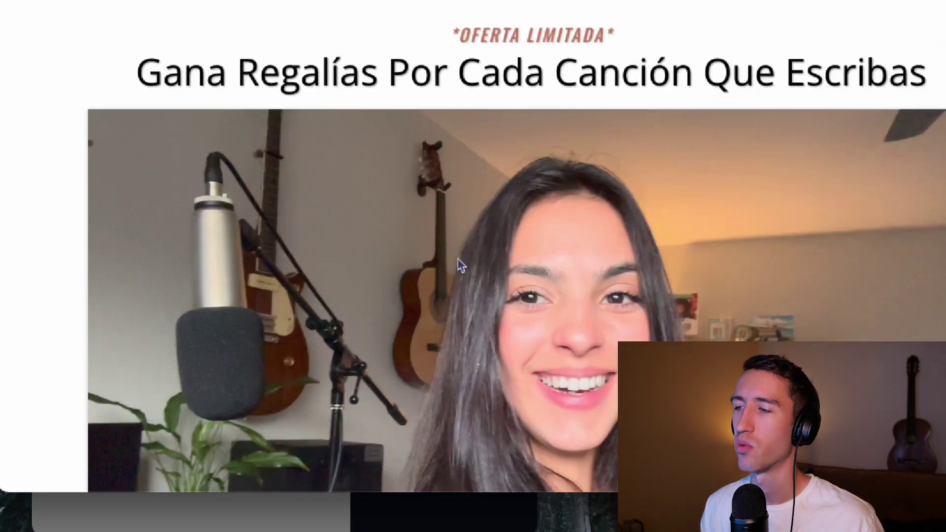
scroll(458, 265, "down", 5)
scroll(458, 264, "up", 6)
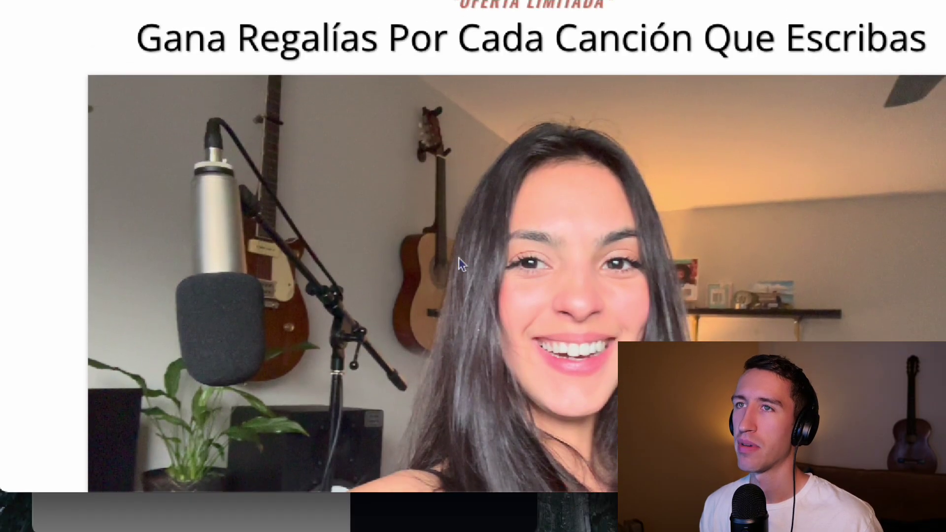
scroll(458, 264, "down", 6)
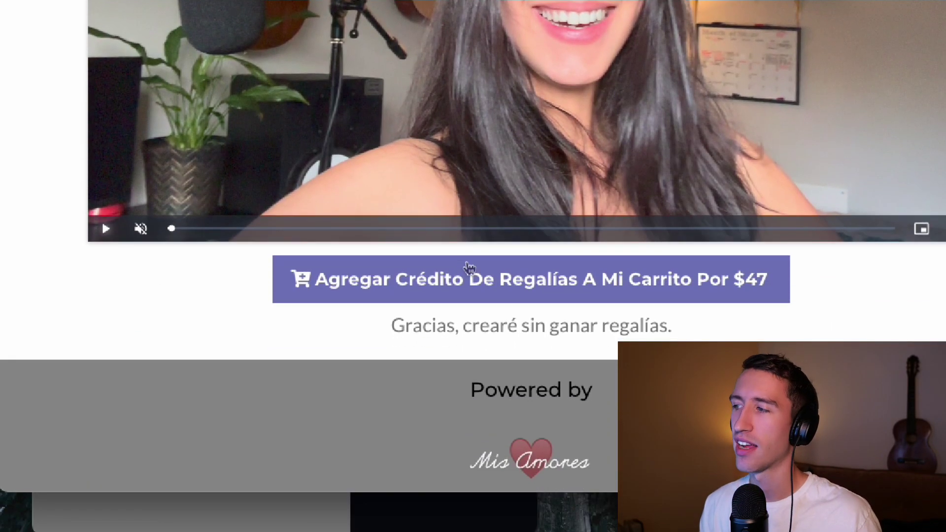
scroll(480, 268, "down", 1)
scroll(482, 269, "up", 3)
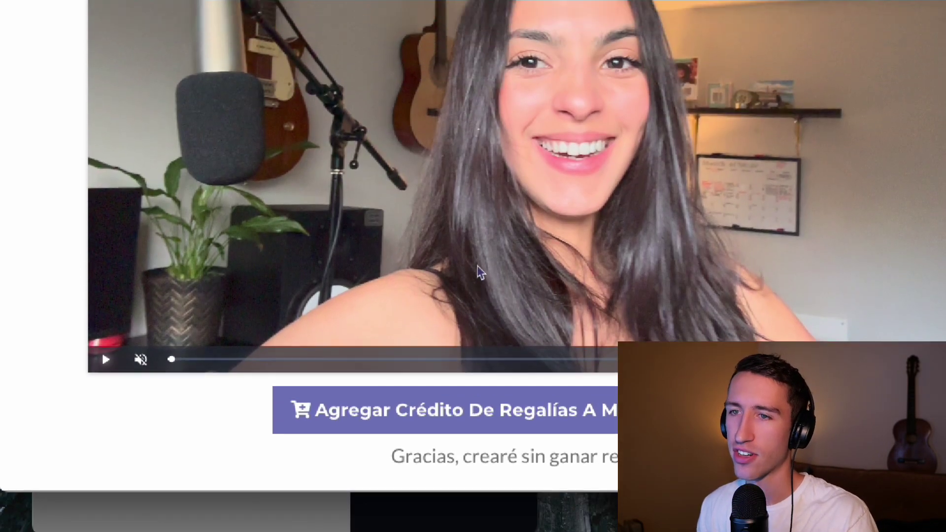
scroll(481, 272, "up", 1)
scroll(475, 281, "down", 3)
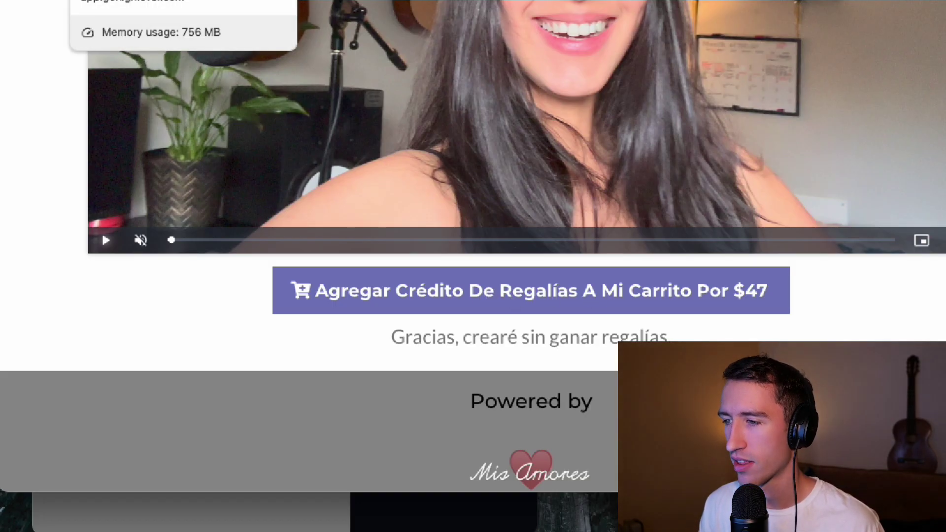
key("super+w")
Open the Gracias (VIP) welcome page and dismiss the translation popup.
left_click(291, 353)
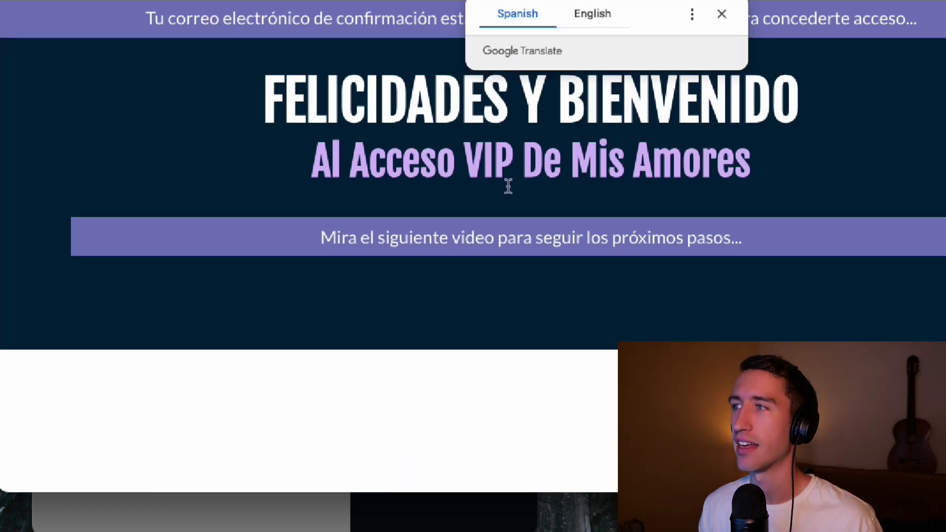
scroll(509, 187, "down", 1)
left_click(720, 15)
scroll(593, 102, "down", 5)
Pause and resume the welcome video, then read through the next-step instructions.
left_click(88, 303)
left_click(88, 303)
scroll(327, 302, "down", 5)
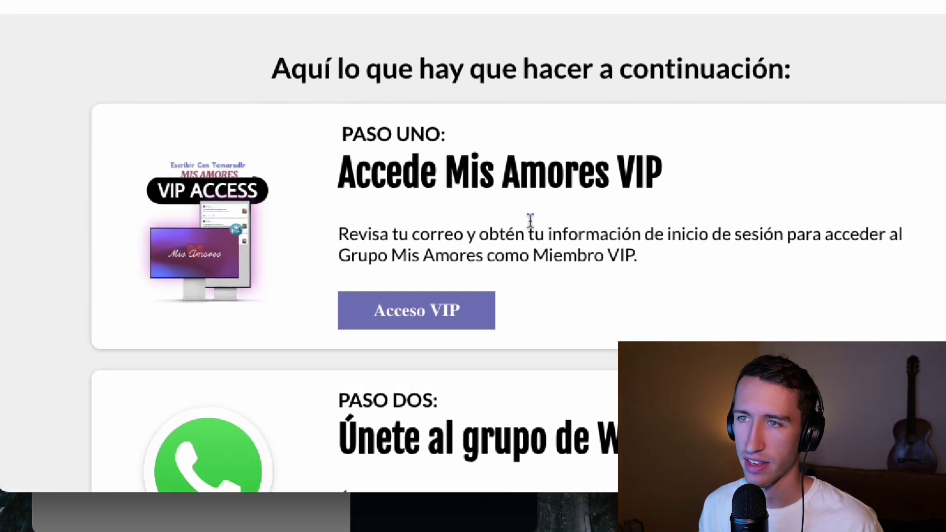
scroll(555, 138, "down", 2)
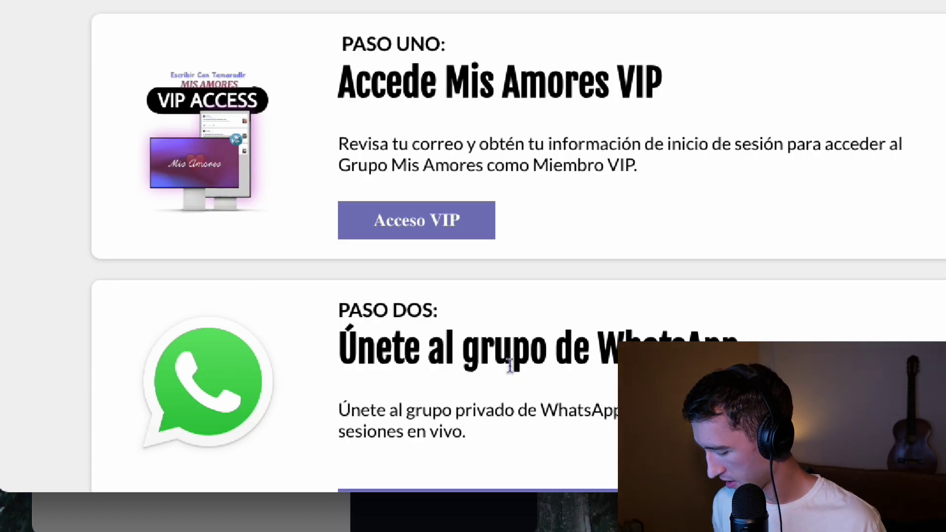
scroll(477, 339, "down", 9)
scroll(546, 202, "down", 5)
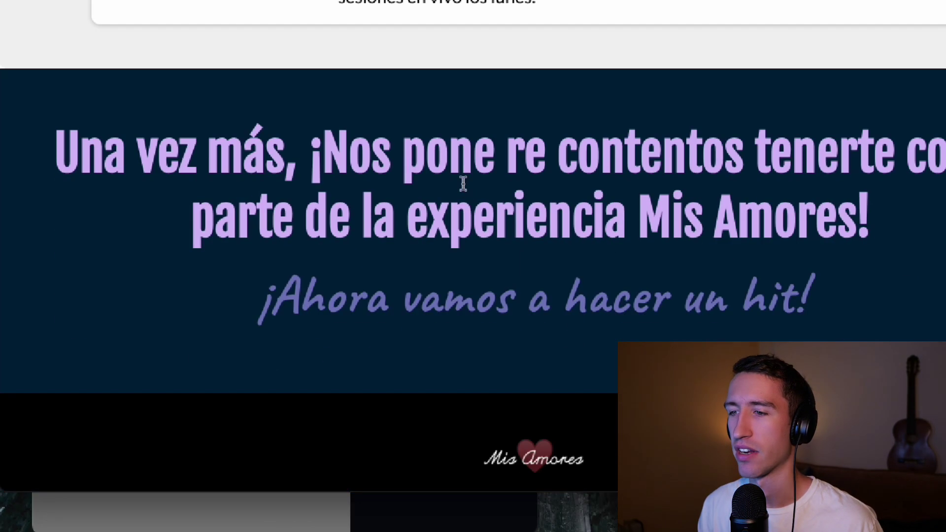
scroll(462, 184, "up", 20)
key("ctrl+w")
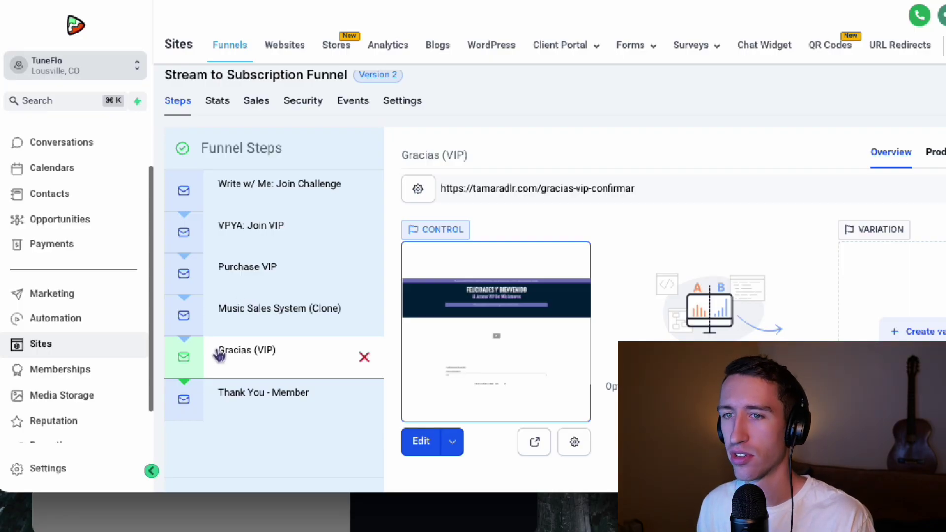
Move from Memberships to the Marketing Social Planner and scroll its published posts.
scroll(115, 362, "down", 1)
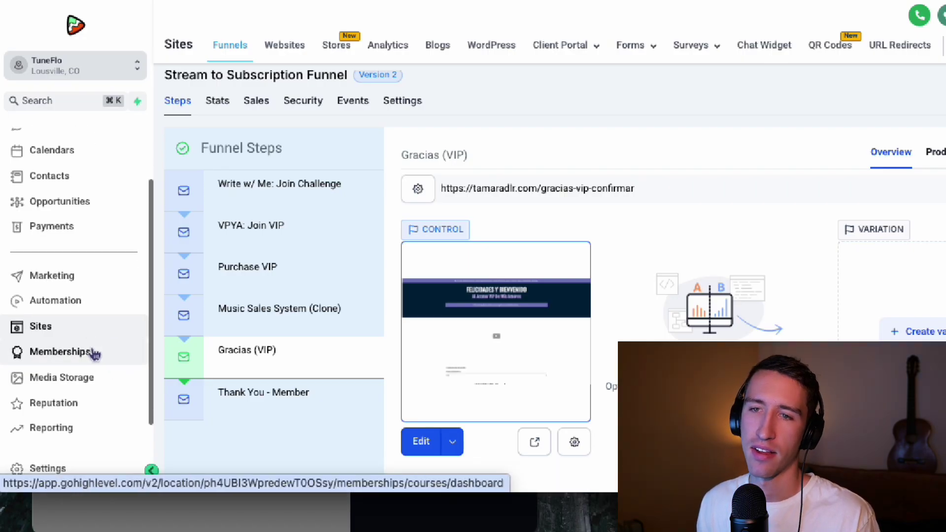
left_click(94, 354)
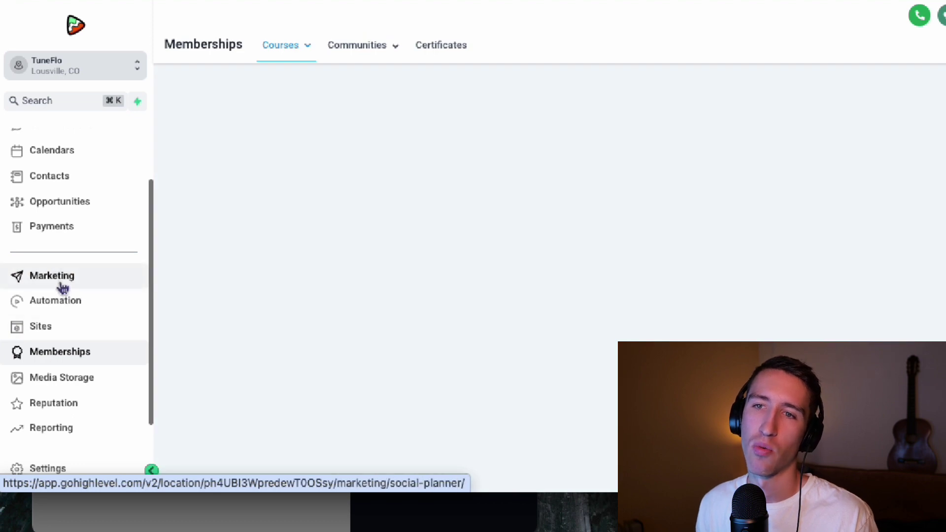
left_click(62, 288)
mouse_move(339, 49)
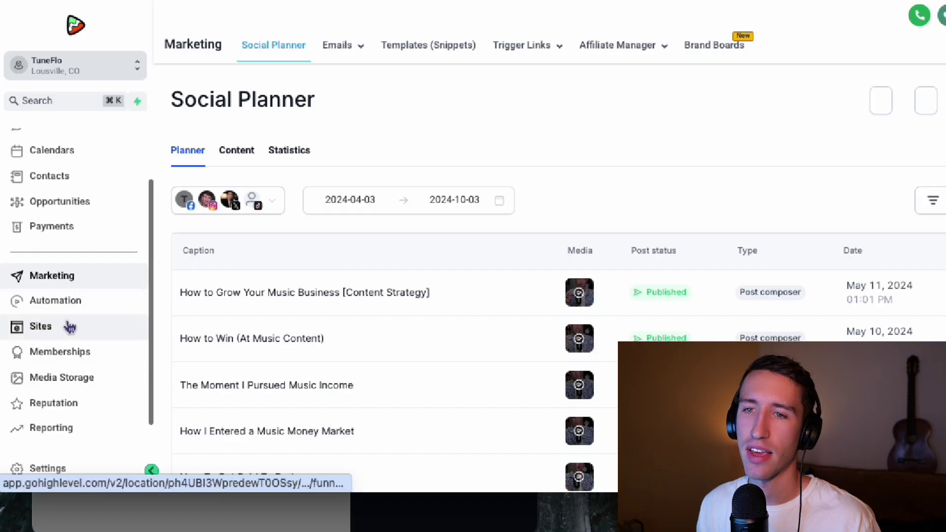
scroll(85, 302, "down", 1)
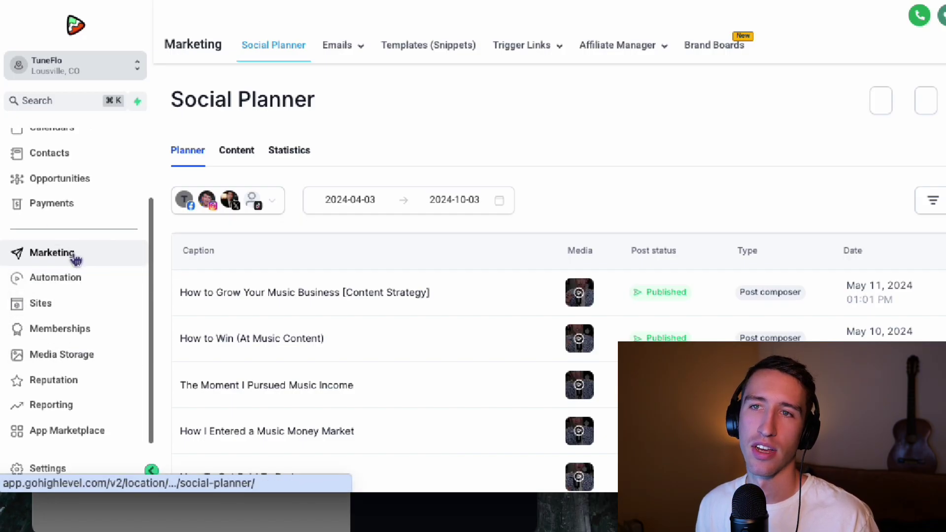
scroll(75, 260, "up", 1)
scroll(76, 269, "down", 1)
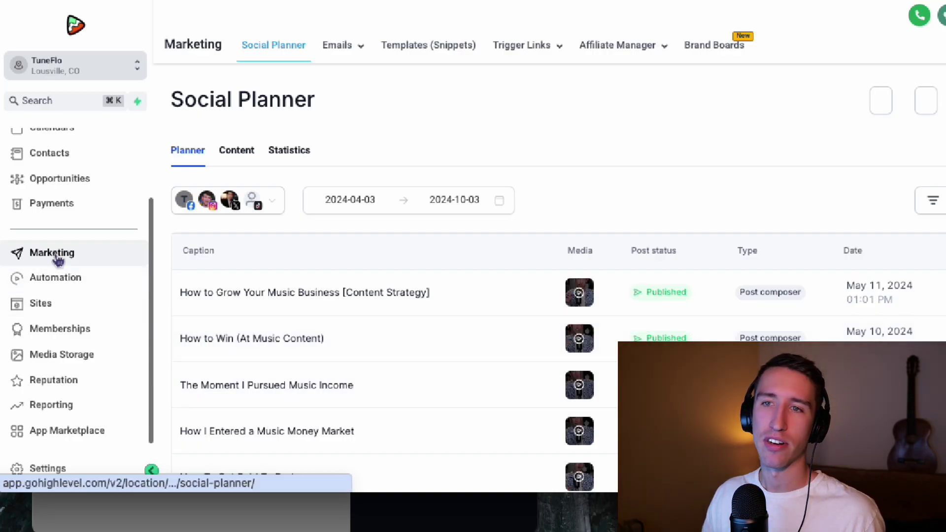
mouse_move(331, 50)
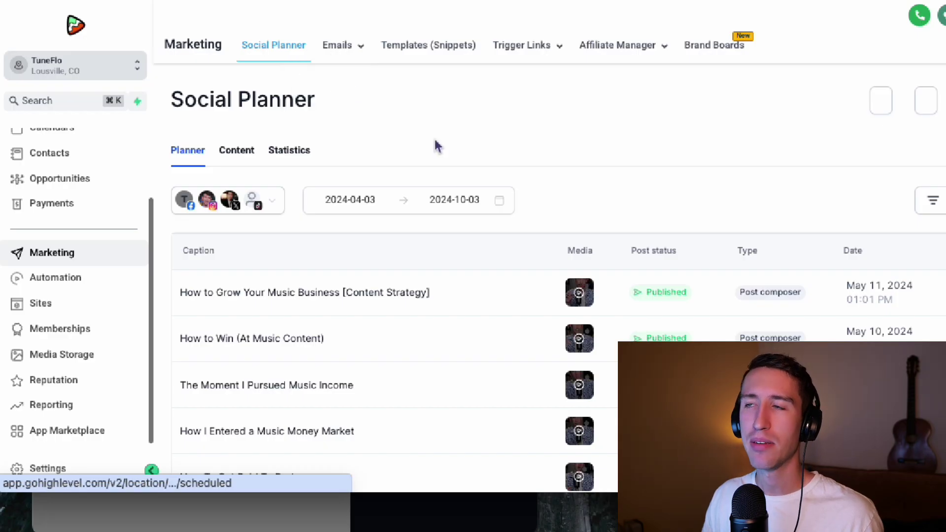